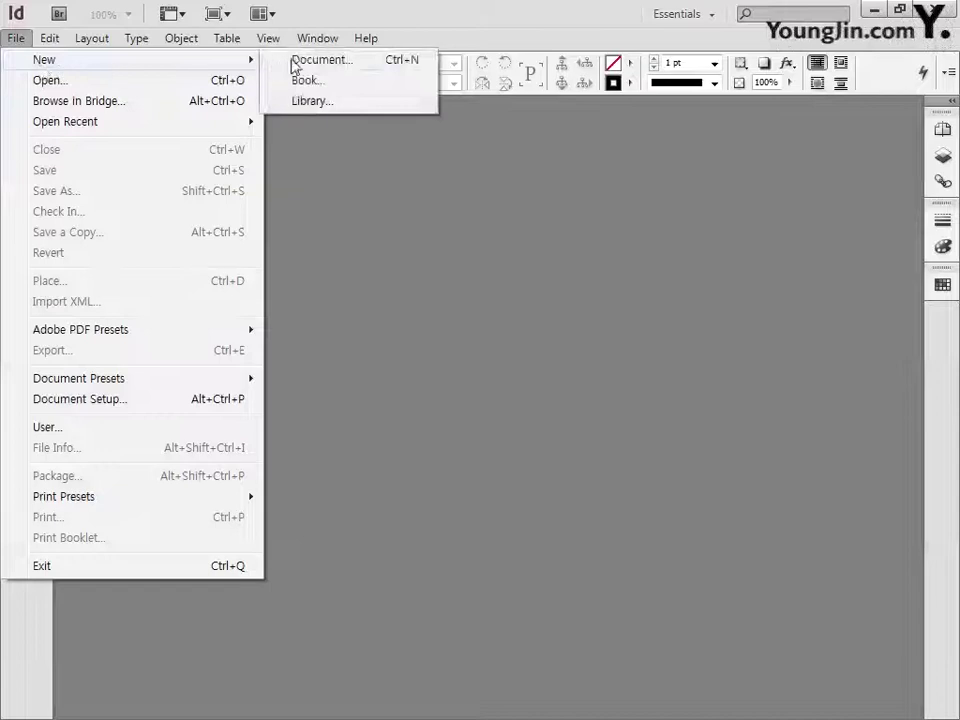
- Start a new one-page A4 document in landscape orientation with facing pages turned off
click(300, 60)
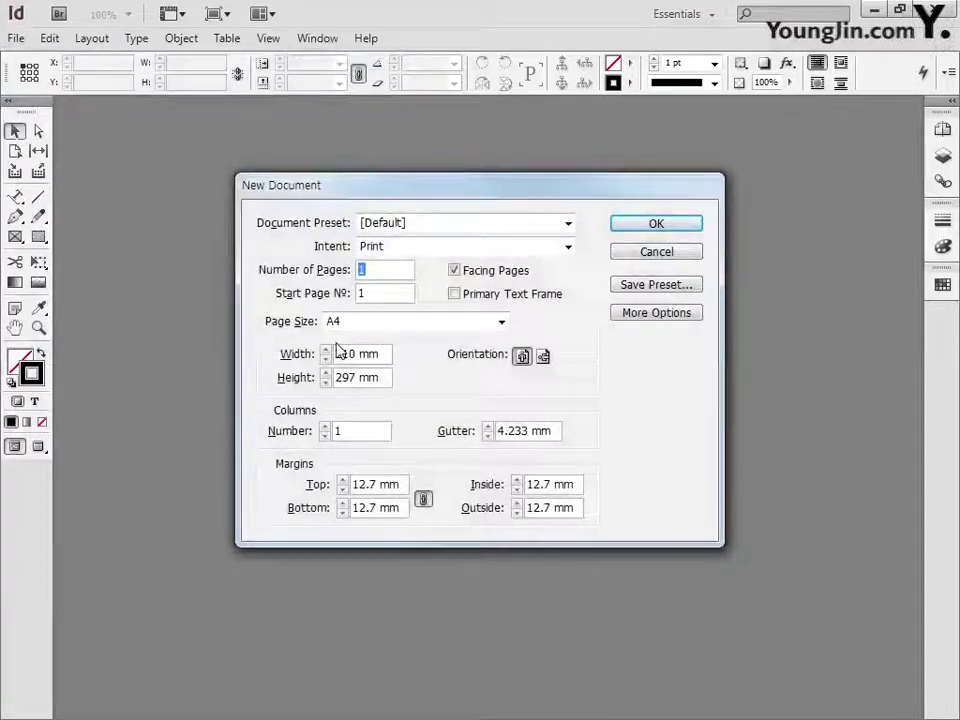
click(389, 269)
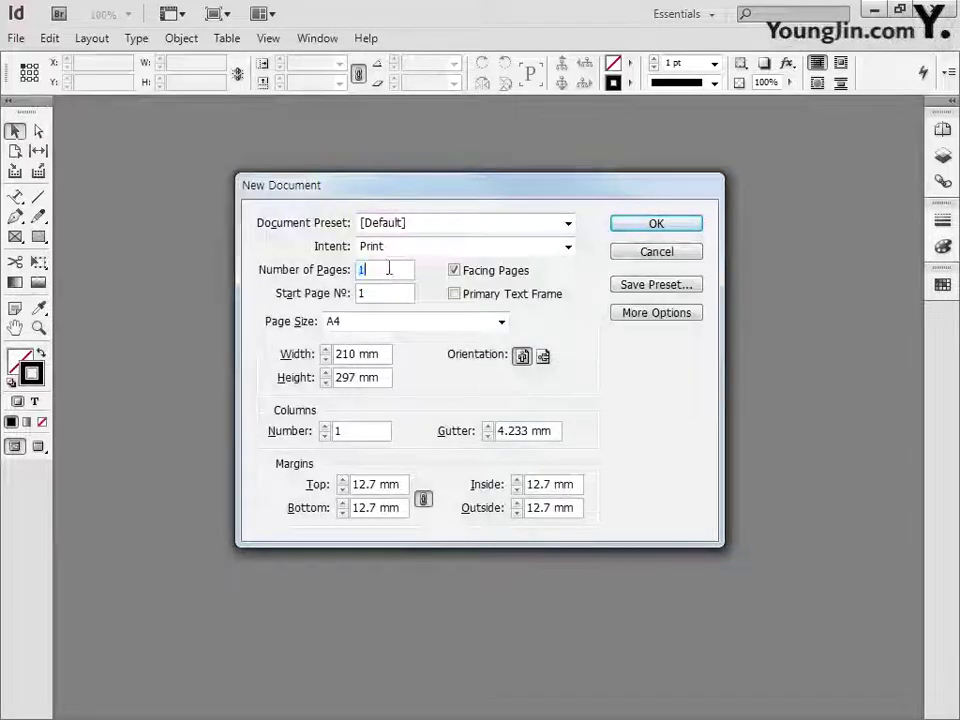
click(455, 270)
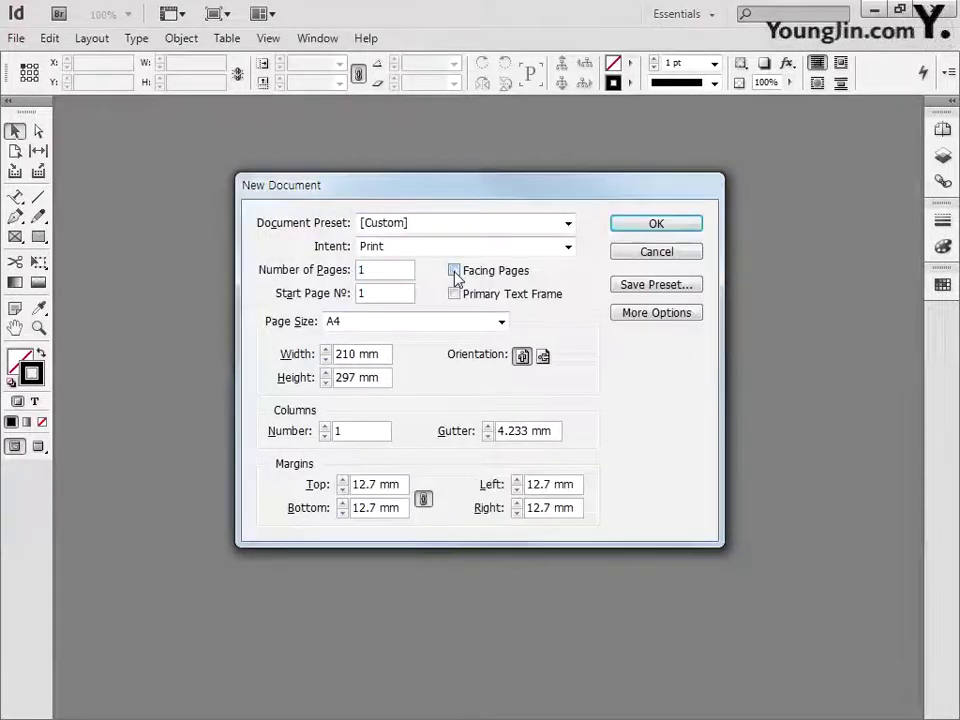
click(501, 321)
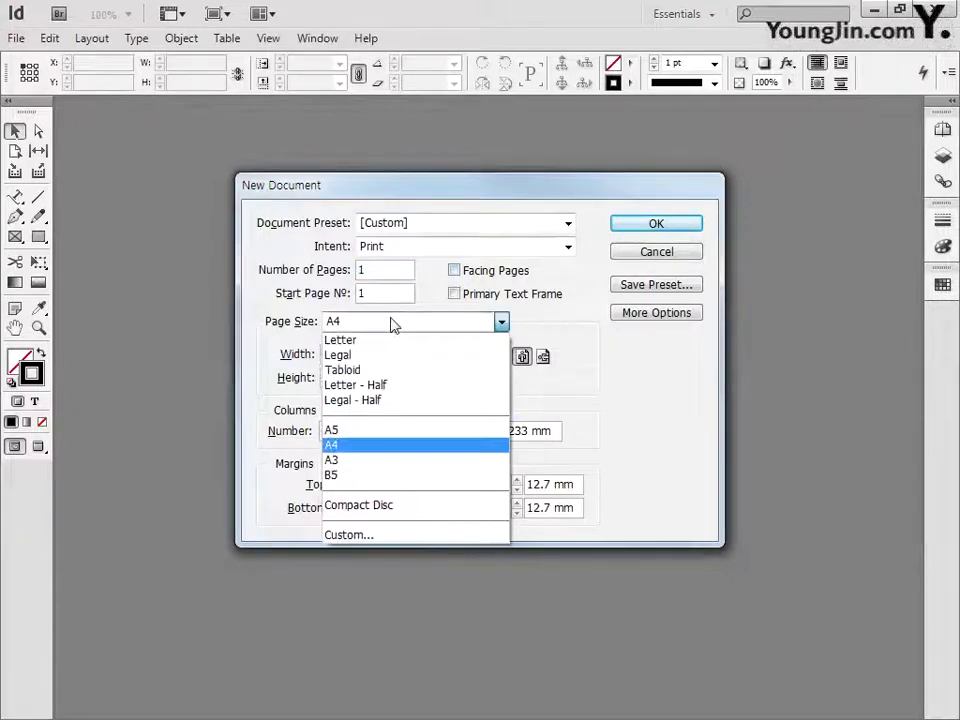
click(360, 445)
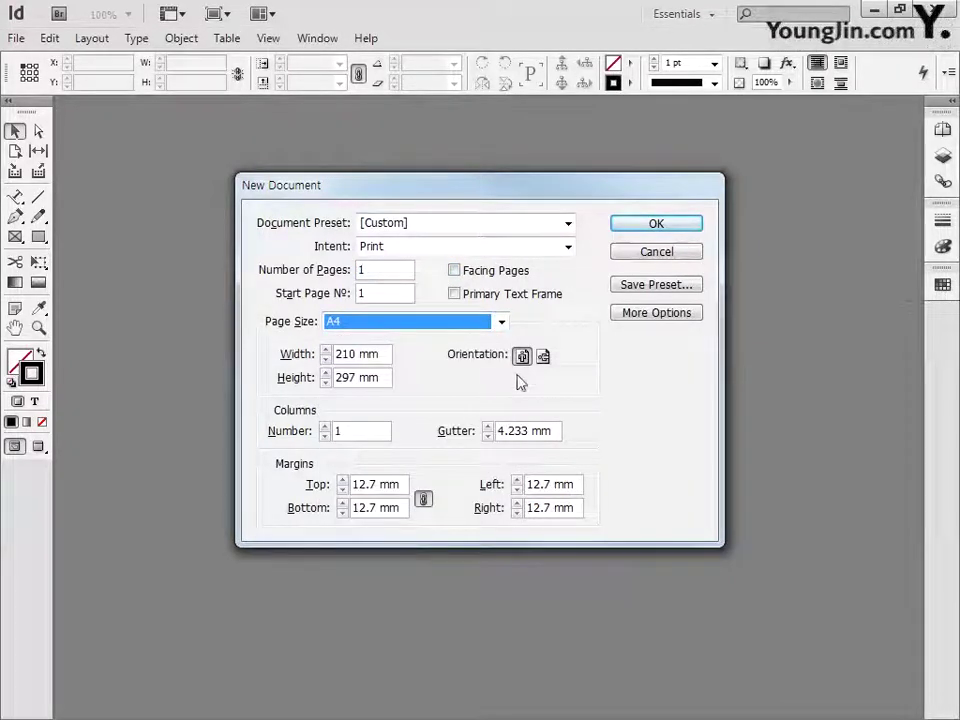
click(543, 358)
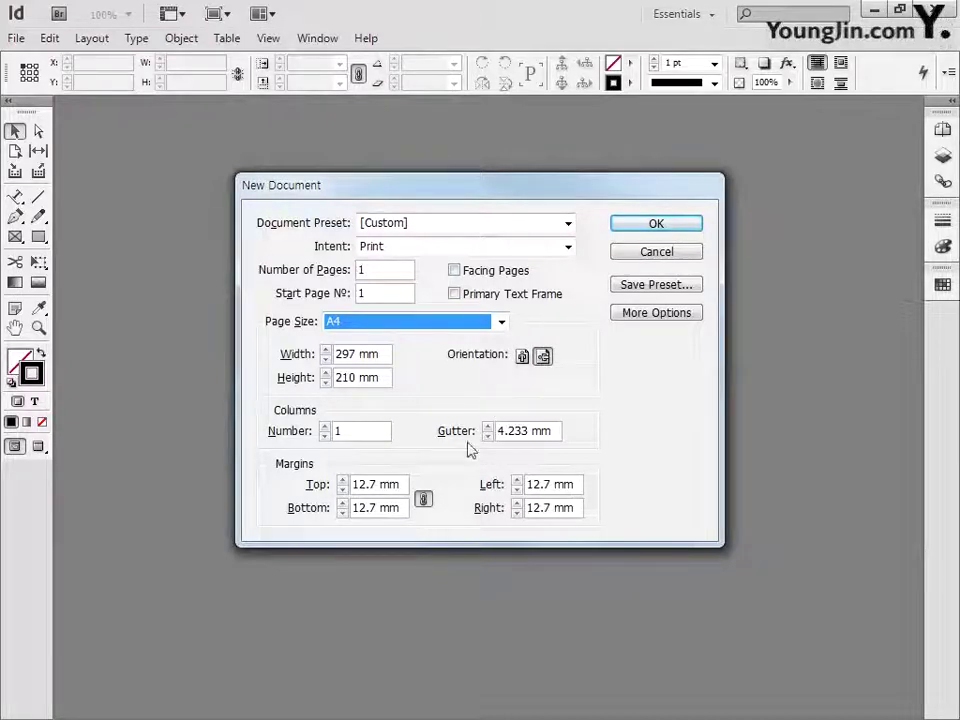
- Unlink the margins, set top and bottom to 16 mm and left and right to 23 mm, and create the document
click(424, 501)
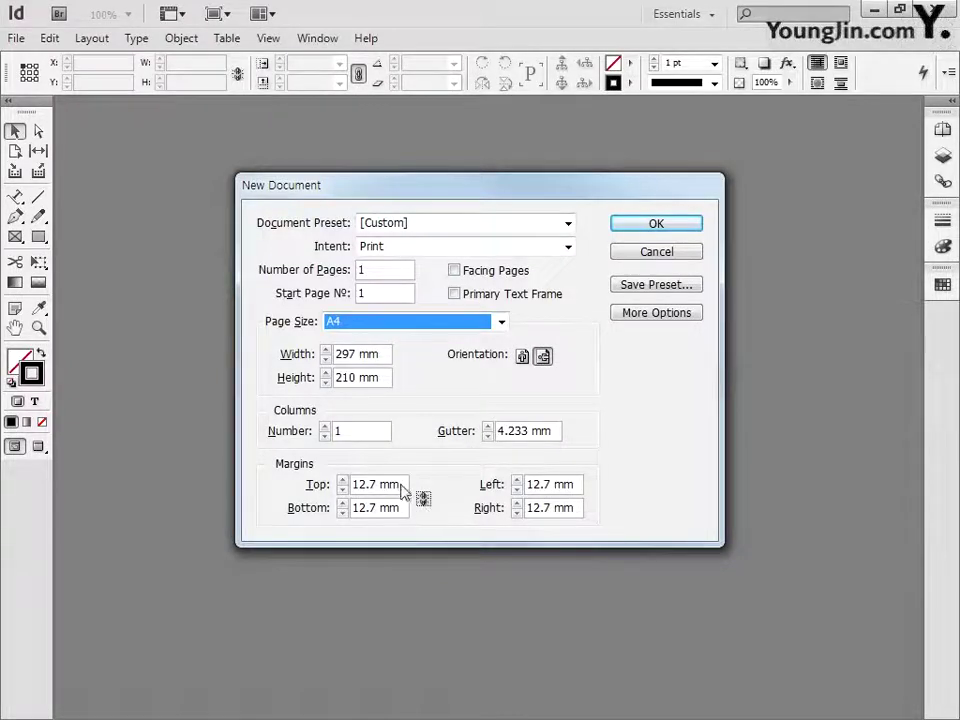
drag(398, 485, 331, 484)
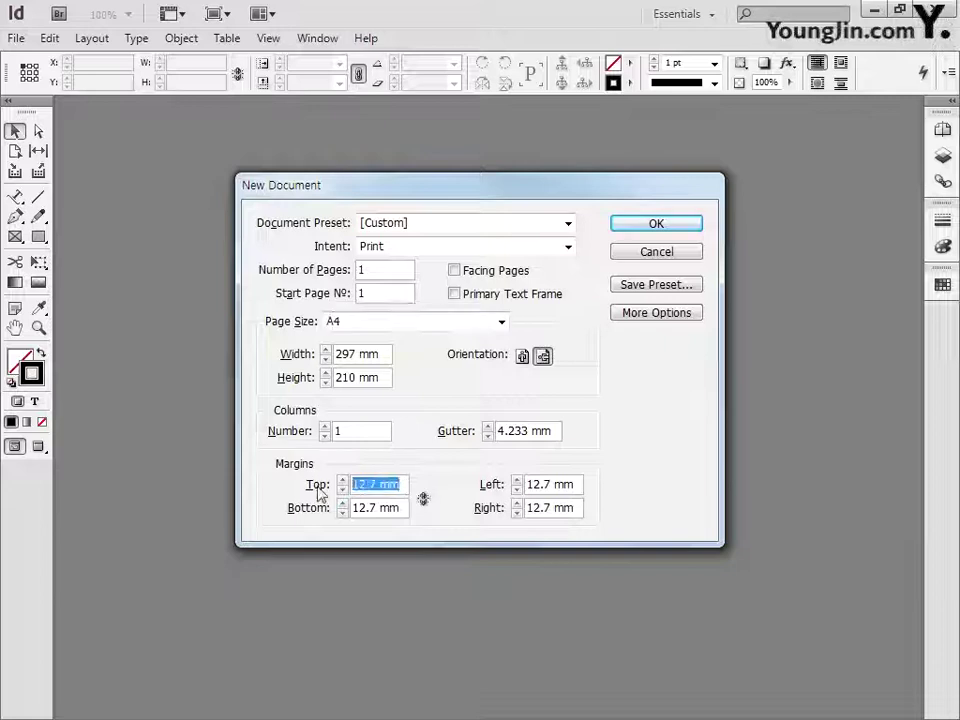
text(16)
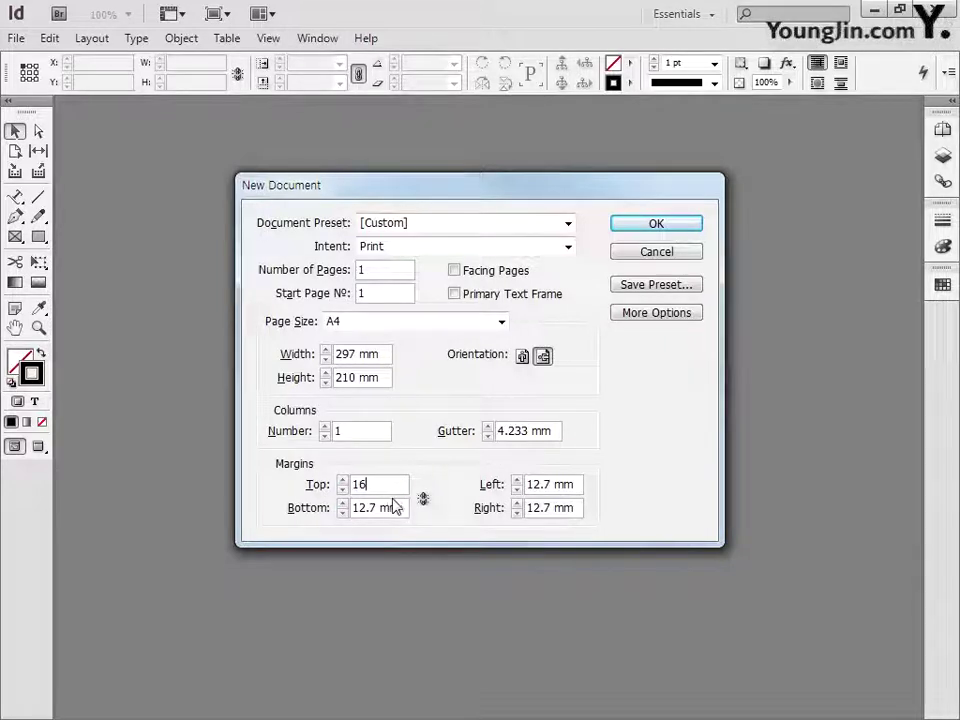
drag(403, 510, 316, 514)
text(16)
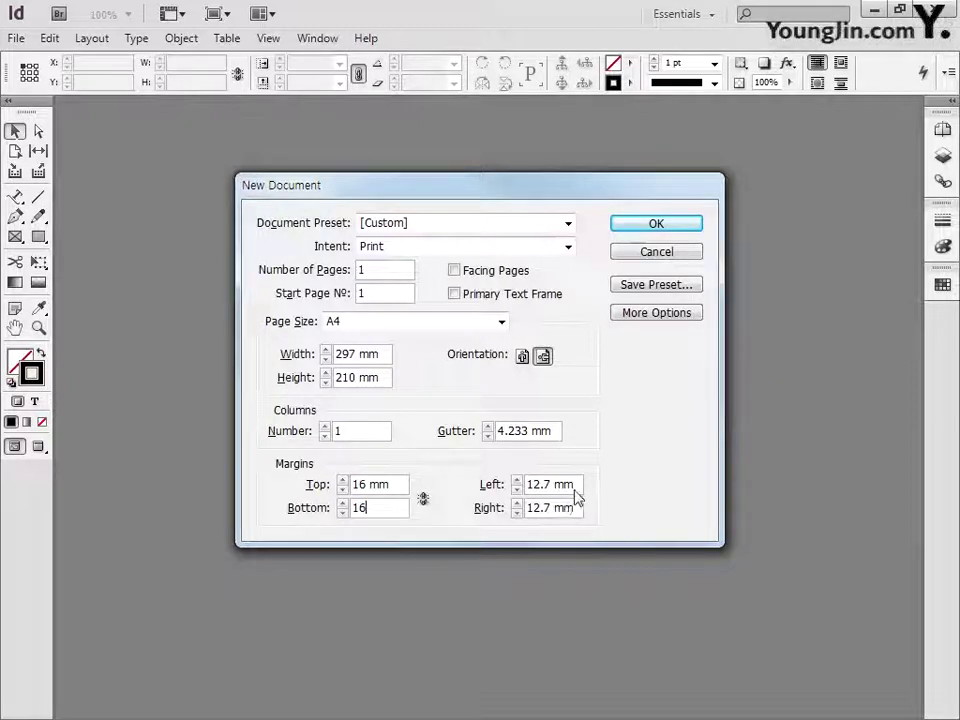
drag(572, 488, 513, 484)
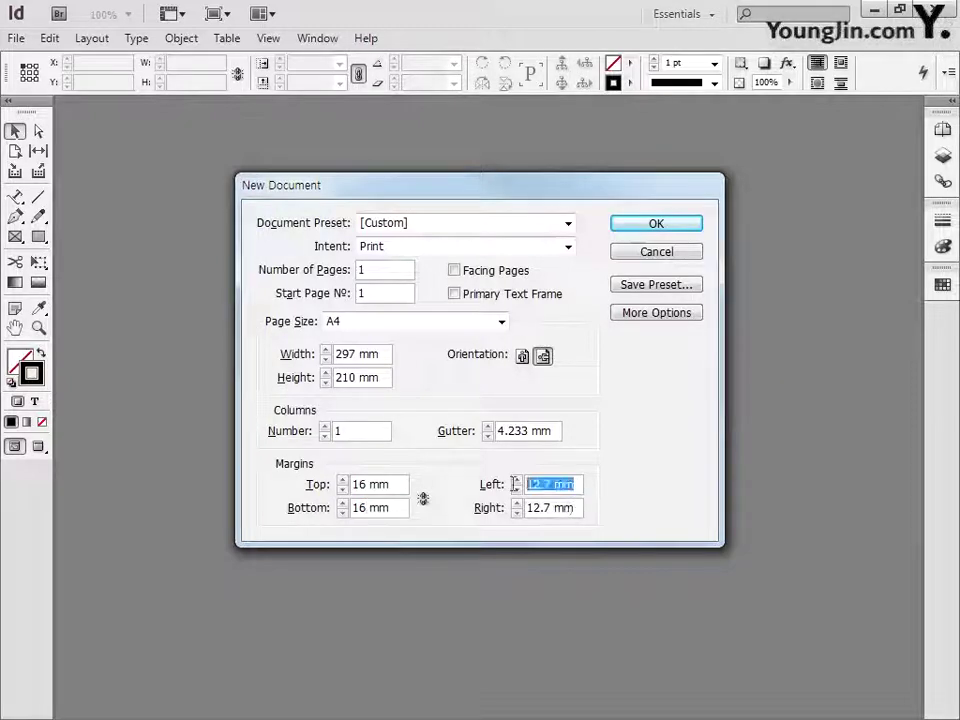
text(23)
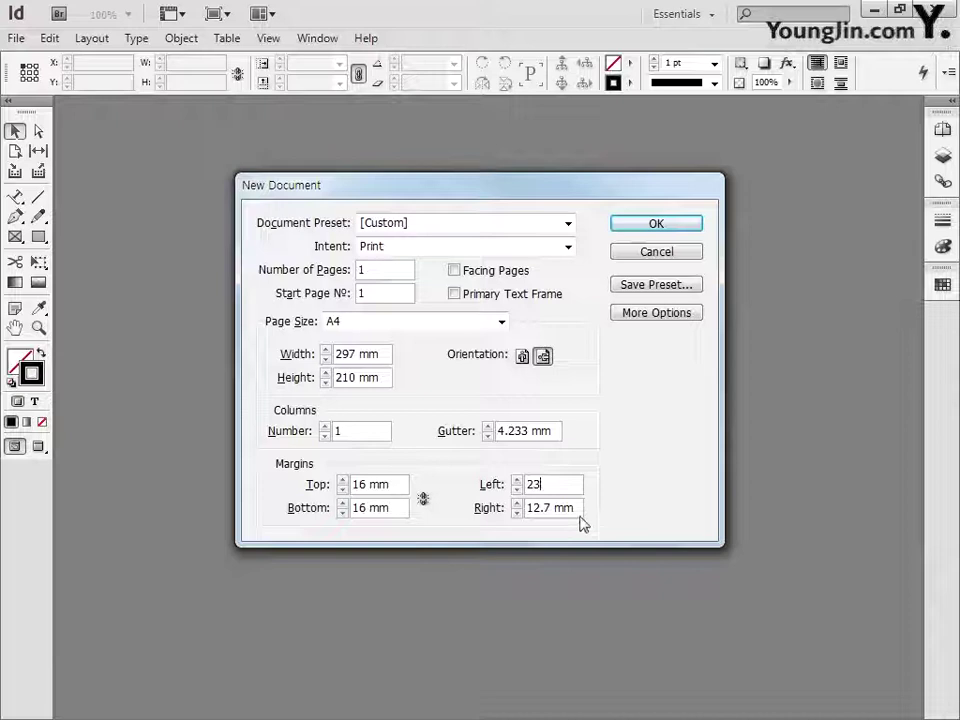
key(Tab)
text(23)
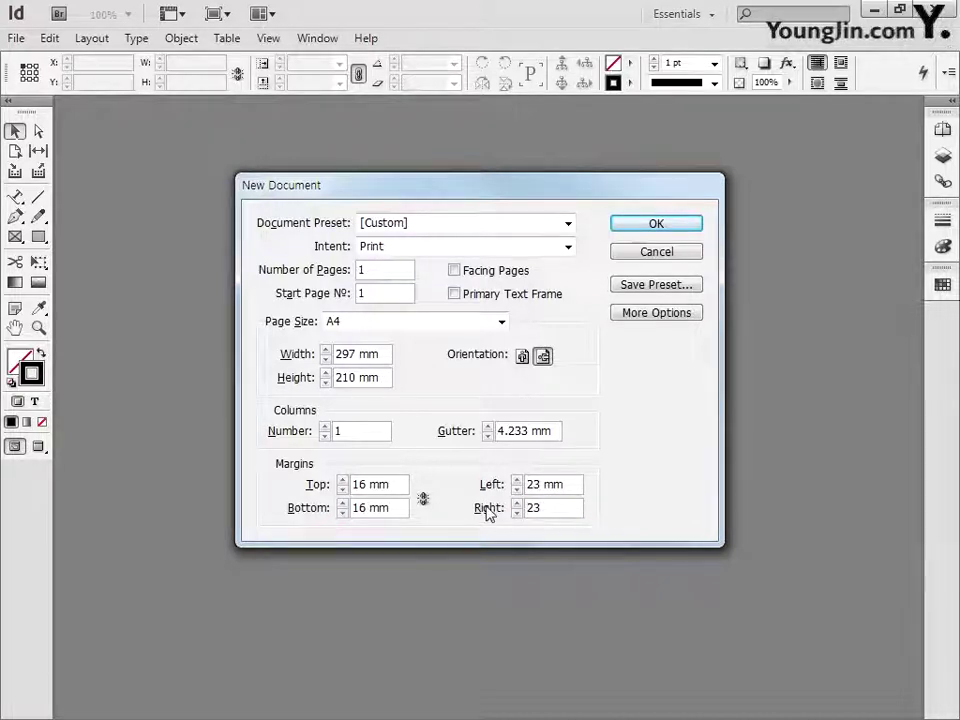
click(652, 228)
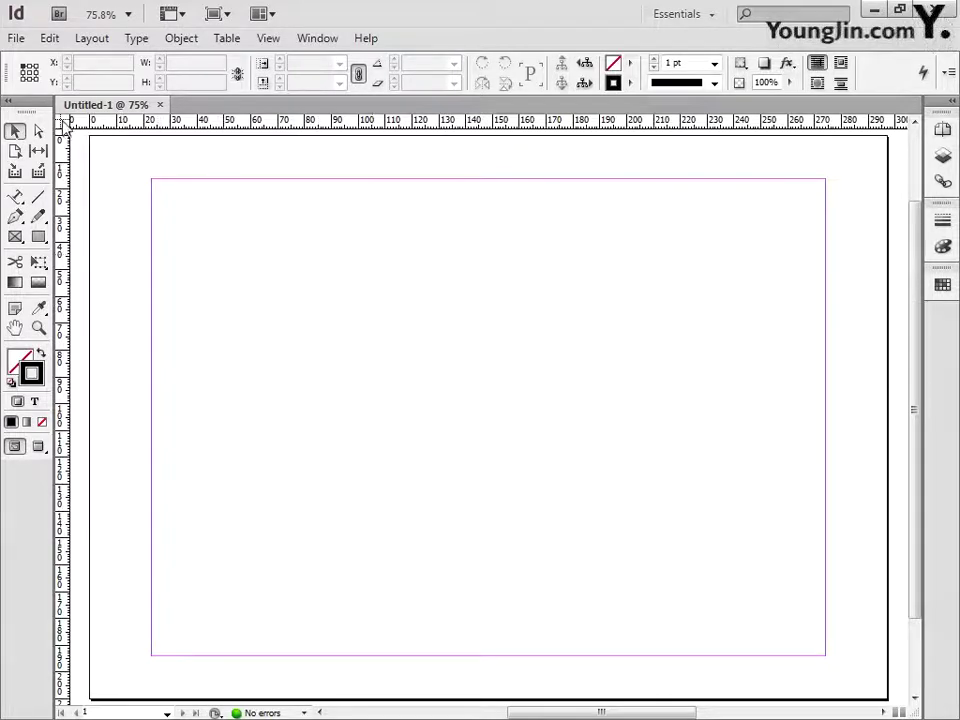
- Move the ruler zero point to the upper-left margin corner and place a vertical guide at X 3 mm
drag(64, 119, 152, 180)
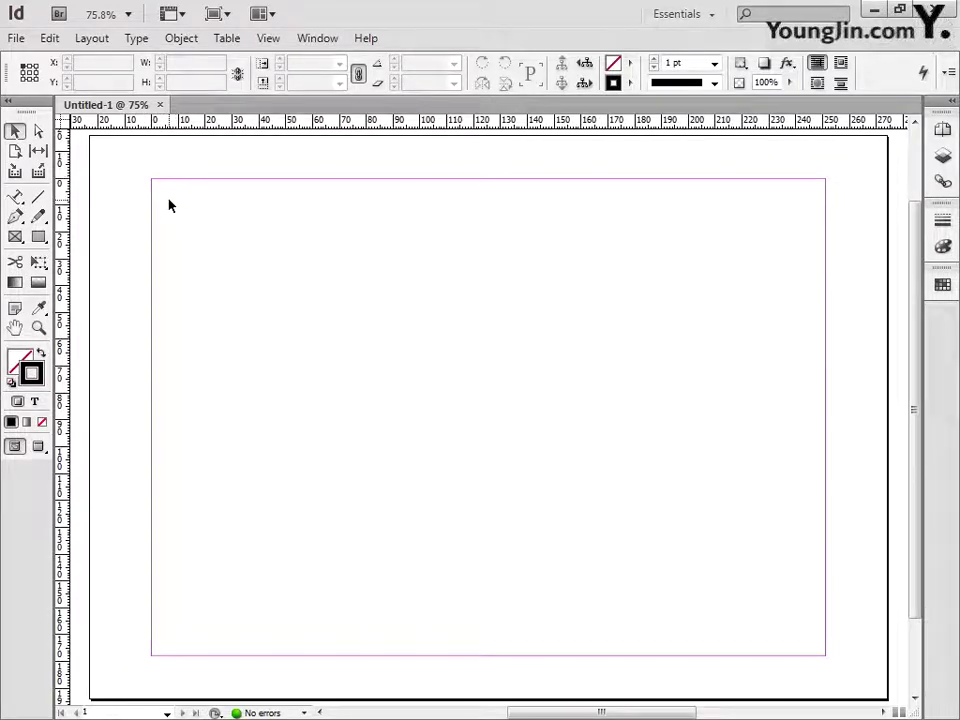
click(38, 328)
drag(137, 163, 165, 189)
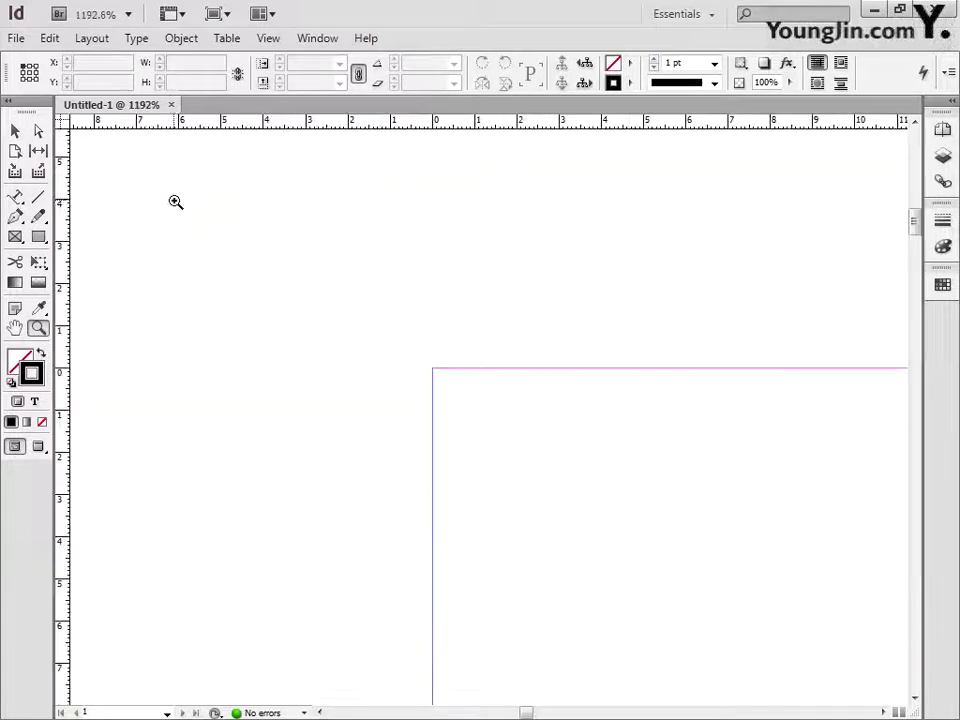
drag(291, 297, 321, 292)
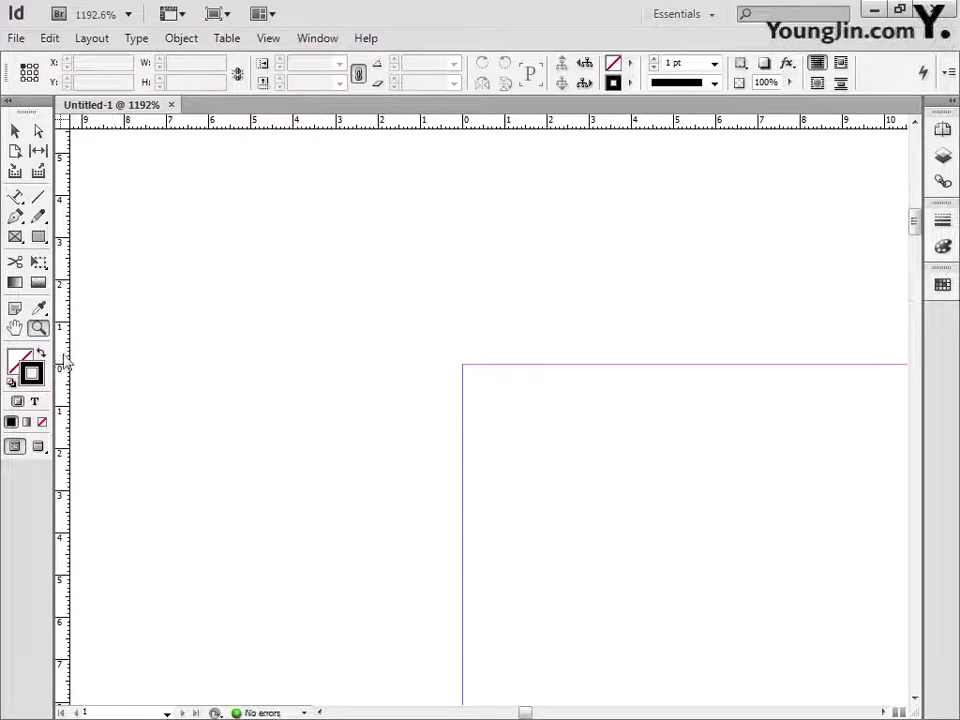
drag(64, 364, 589, 369)
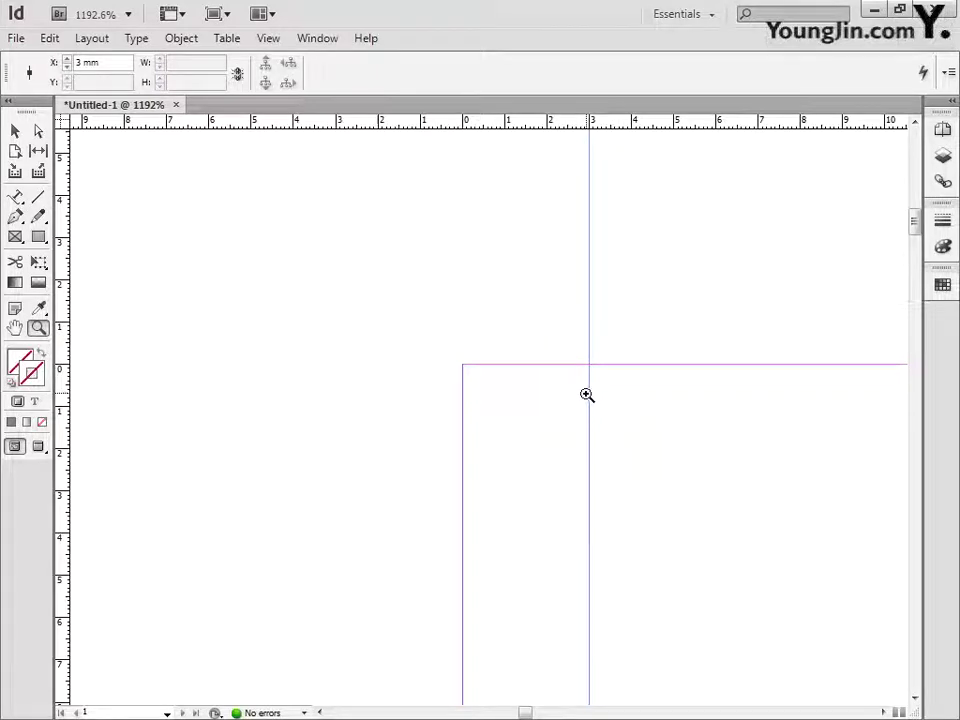
- Add a horizontal guide just below the upper margin and set its Y position to 3 mm
drag(470, 122, 477, 483)
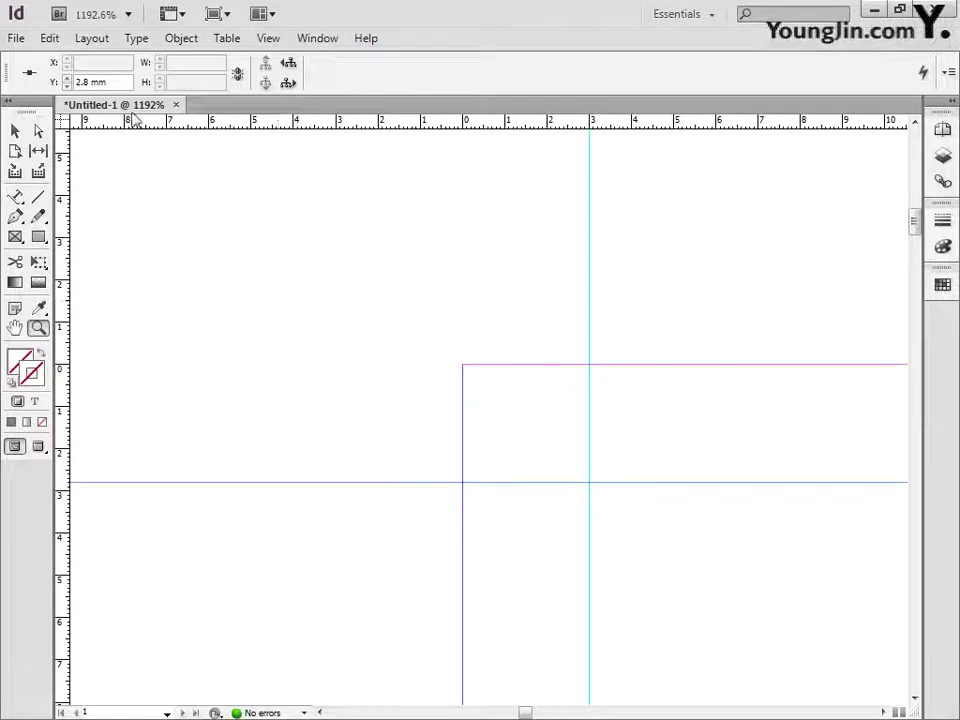
drag(116, 84, 60, 84)
text(3)
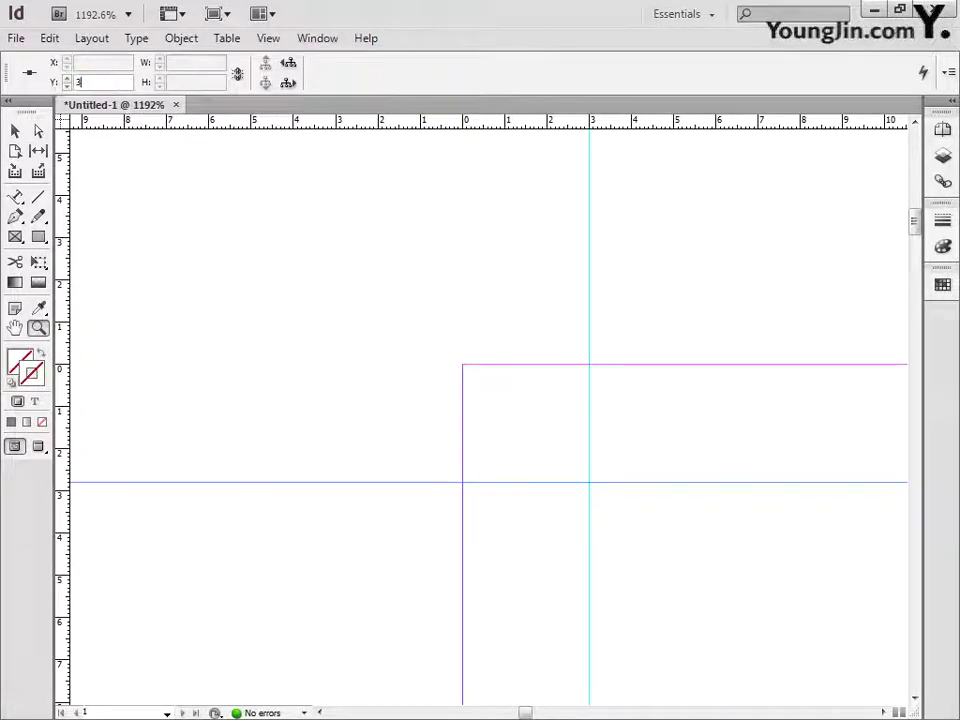
key(Return)
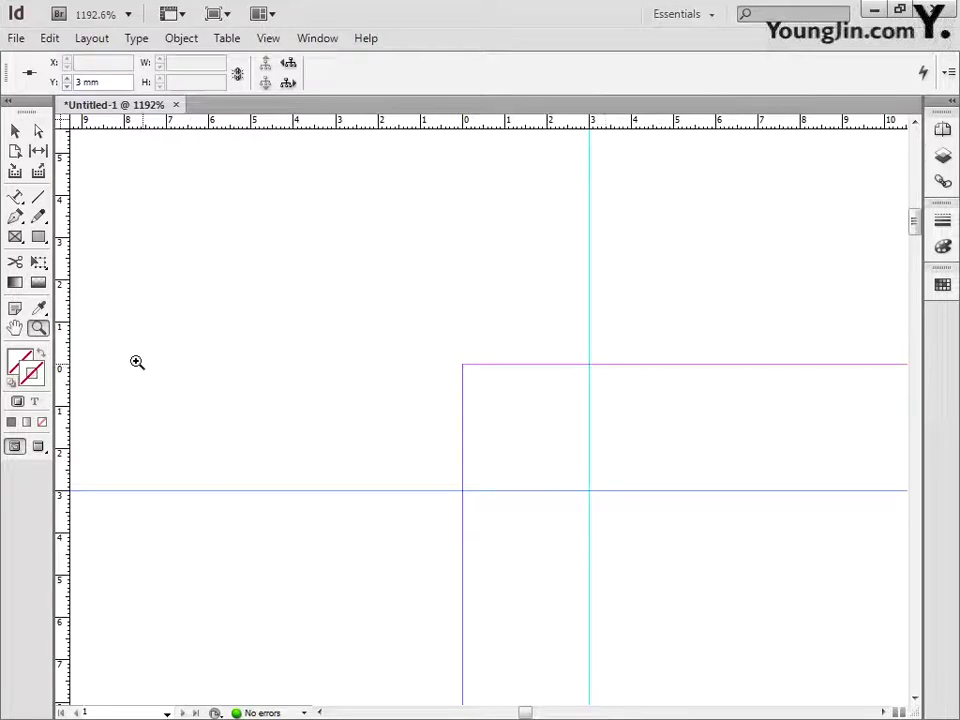
- Add a vertical guide at the right margin and set its X position to 248 mm
double_click(15, 329)
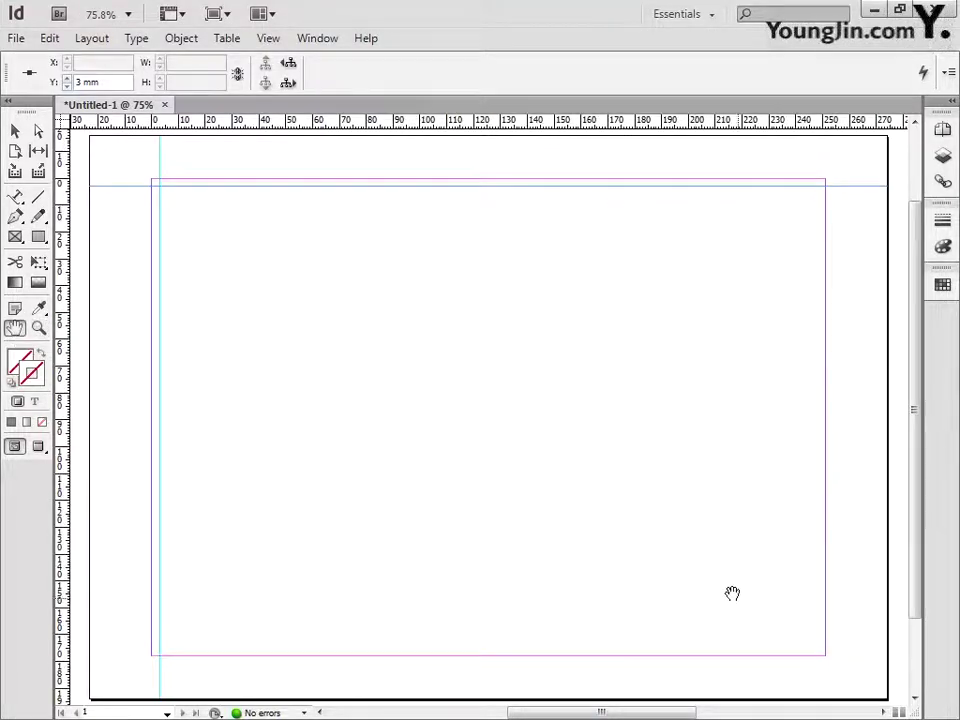
click(40, 332)
drag(785, 640, 850, 682)
drag(509, 484, 557, 530)
key(ctrl+minus)
drag(63, 460, 583, 461)
click(95, 62)
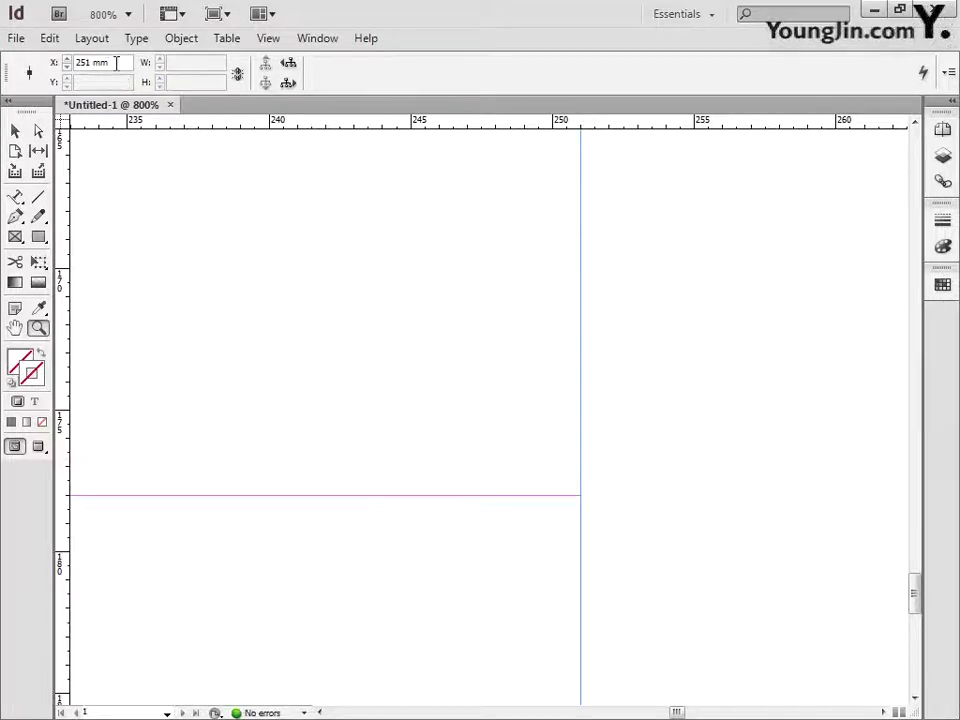
text(248)
key(Return)
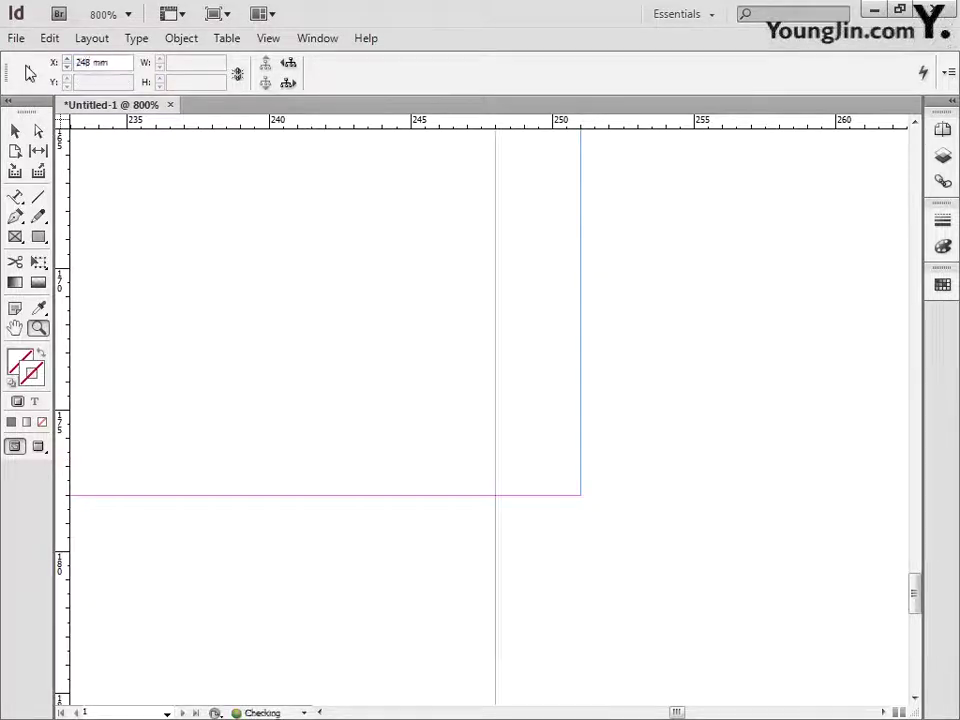
- Add a horizontal guide at the bottom margin and set its Y position to 175 mm
drag(303, 120, 441, 496)
click(112, 82)
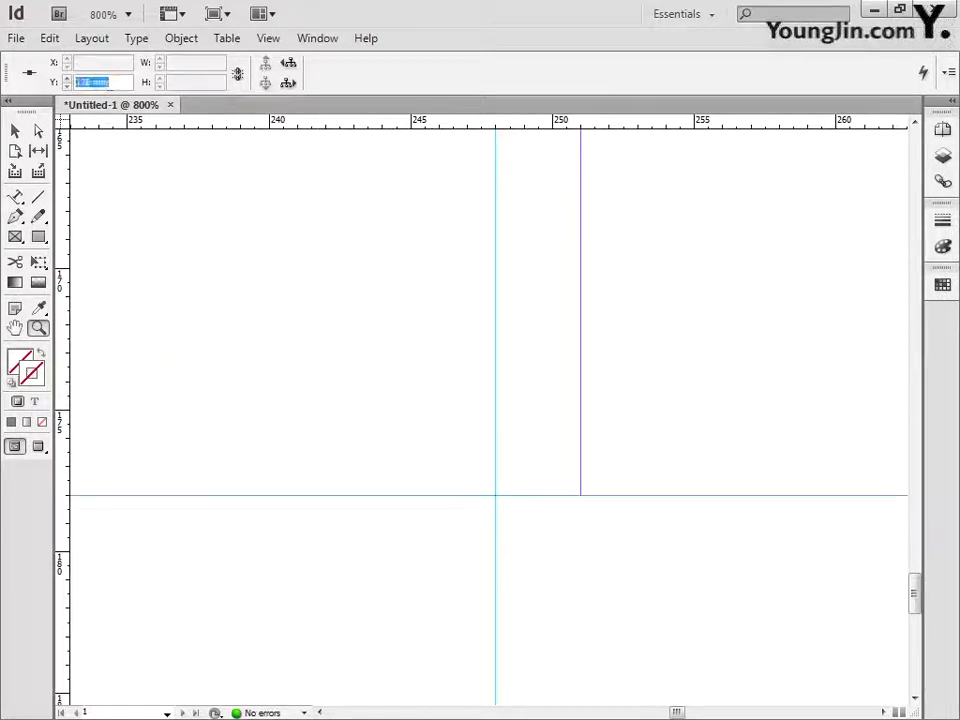
text(175)
key(Return)
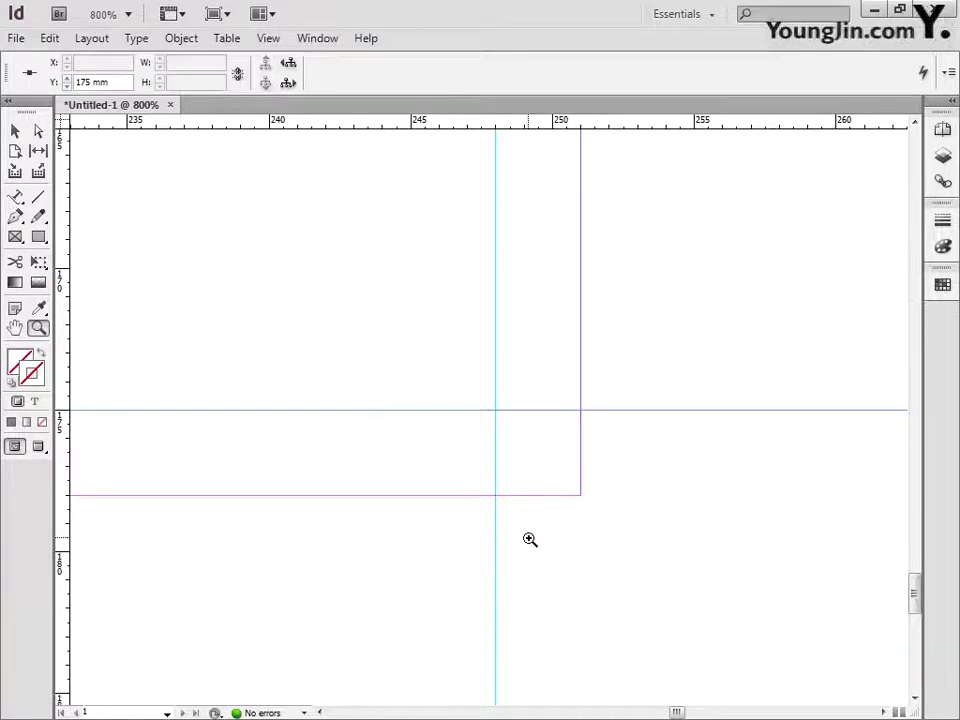
- Draw a vertical line about 3.9 mm long above the upper-left margin corner and a horizontal one about 5.85 mm long to its left
click(424, 393)
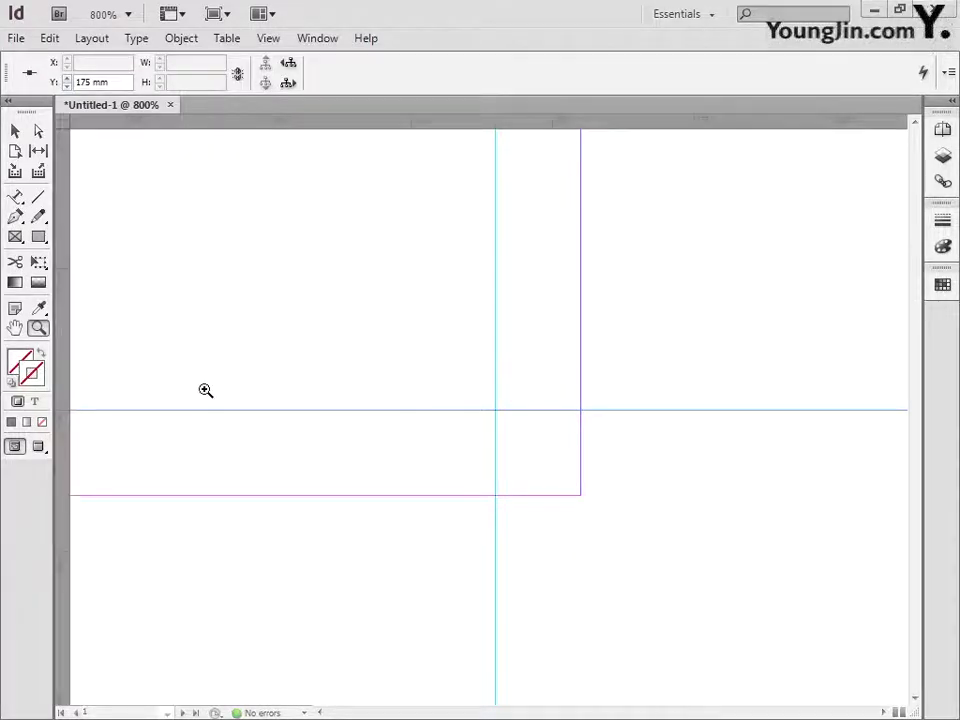
key(ctrl+0)
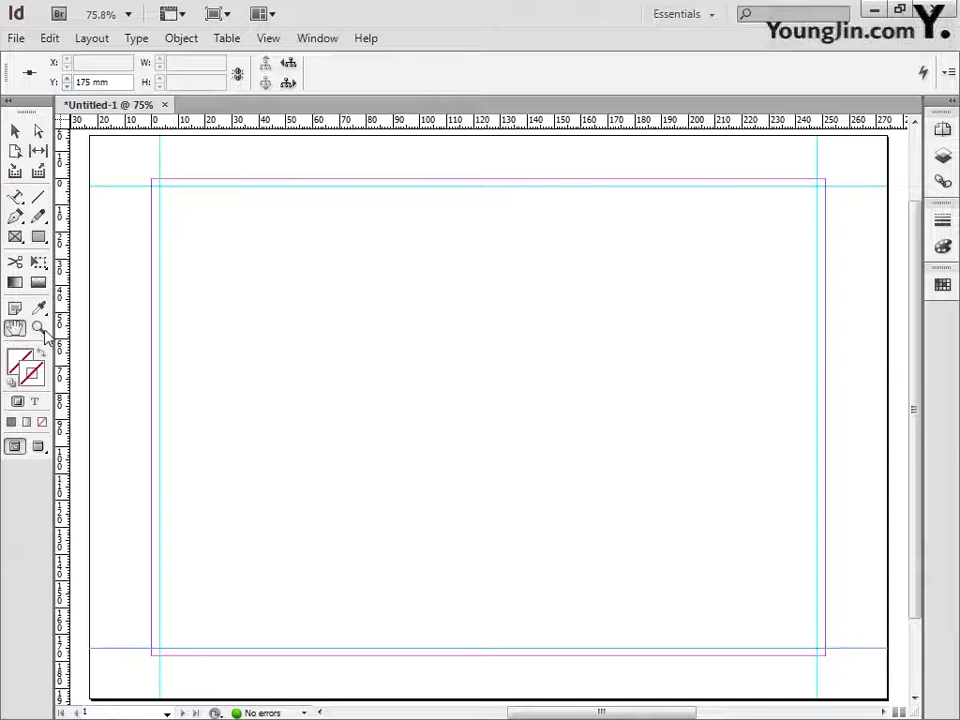
drag(133, 166, 190, 210)
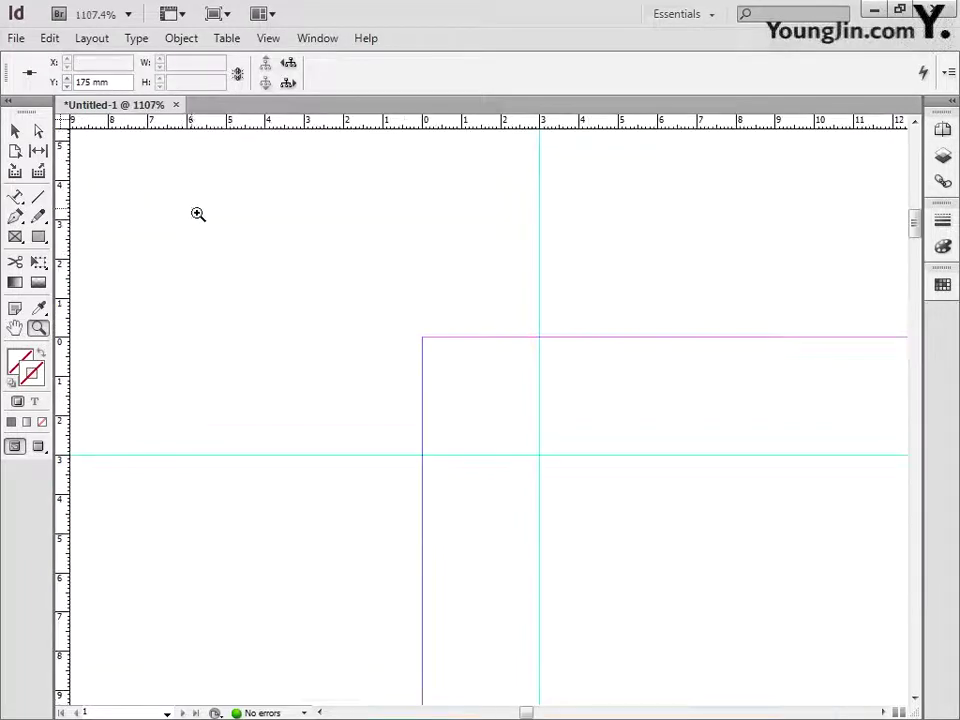
drag(302, 290, 331, 317)
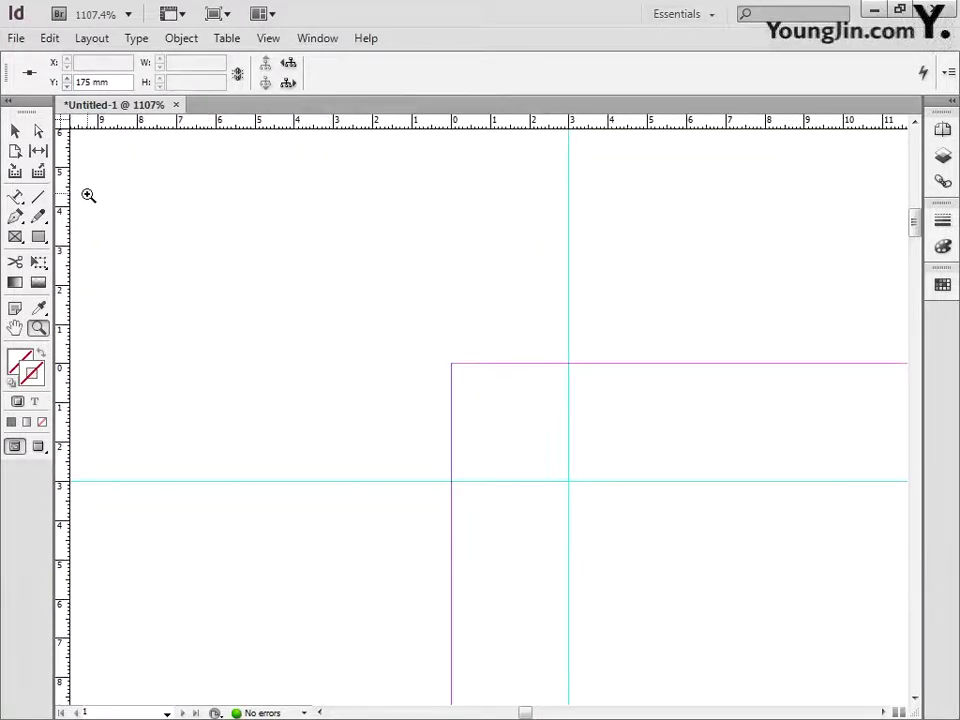
click(40, 199)
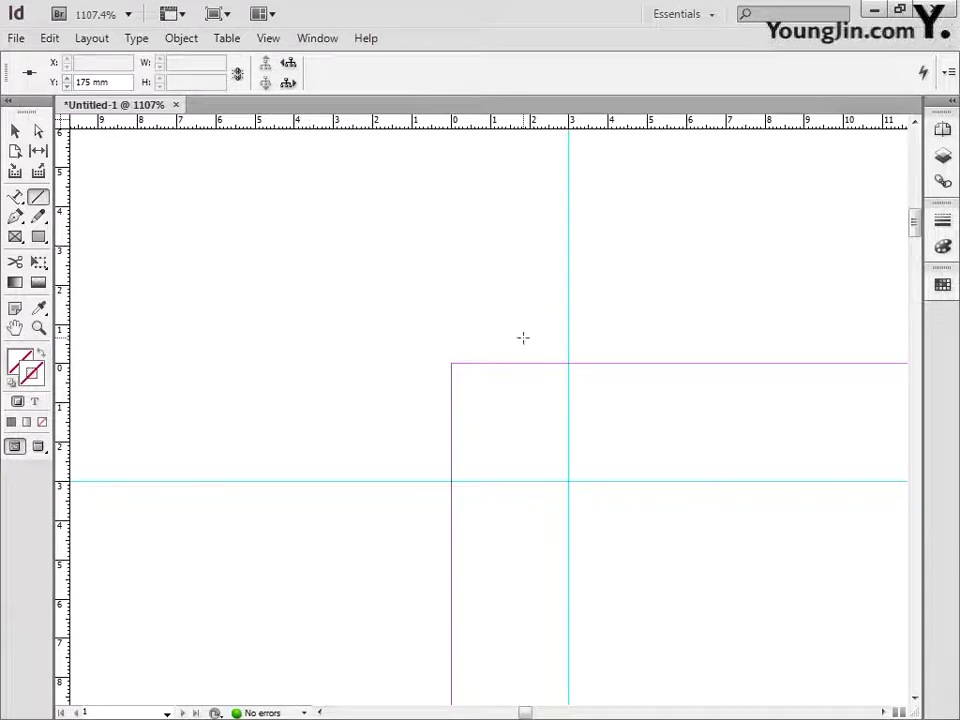
drag(522, 333, 522, 180)
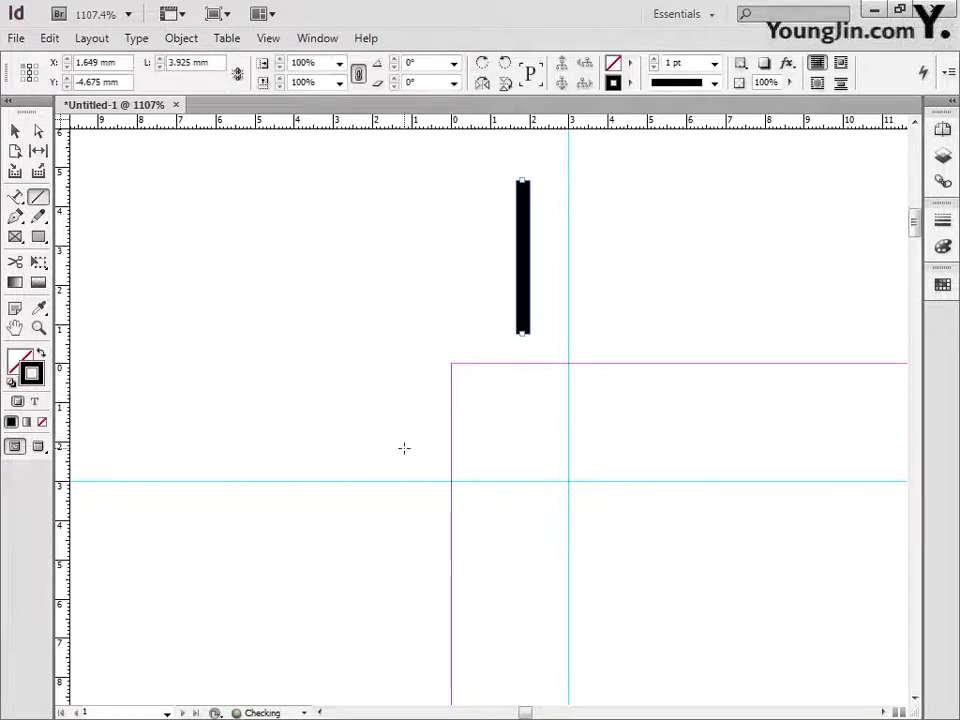
drag(402, 447, 172, 447)
drag(313, 308, 383, 385)
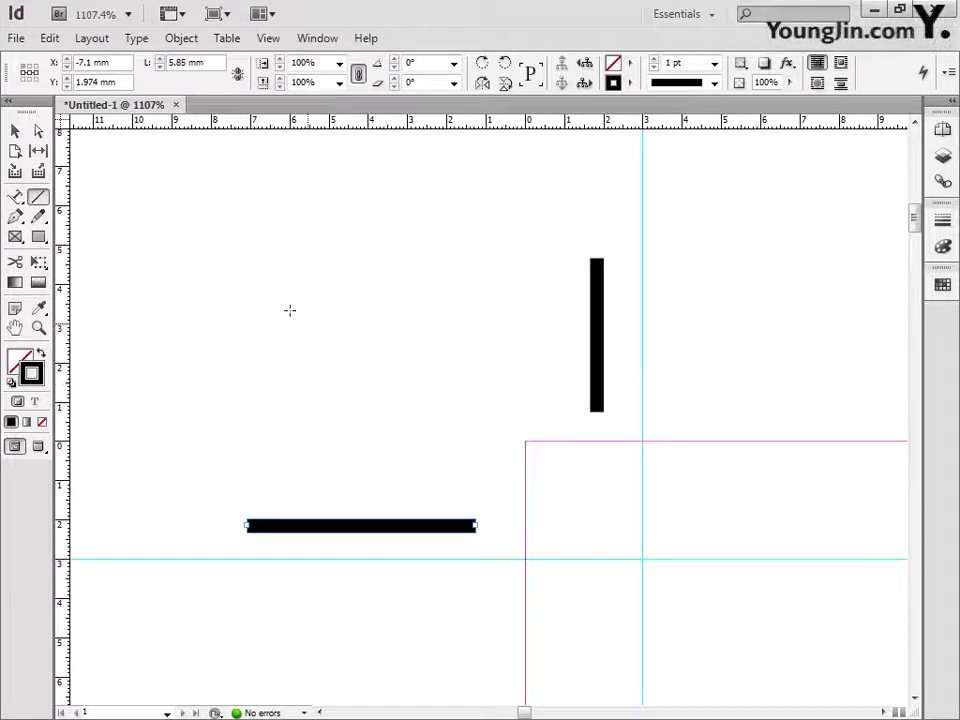
- Set the lengths of the vertical and horizontal mark lines at the upper-left margin corner to 5 mm each
click(15, 131)
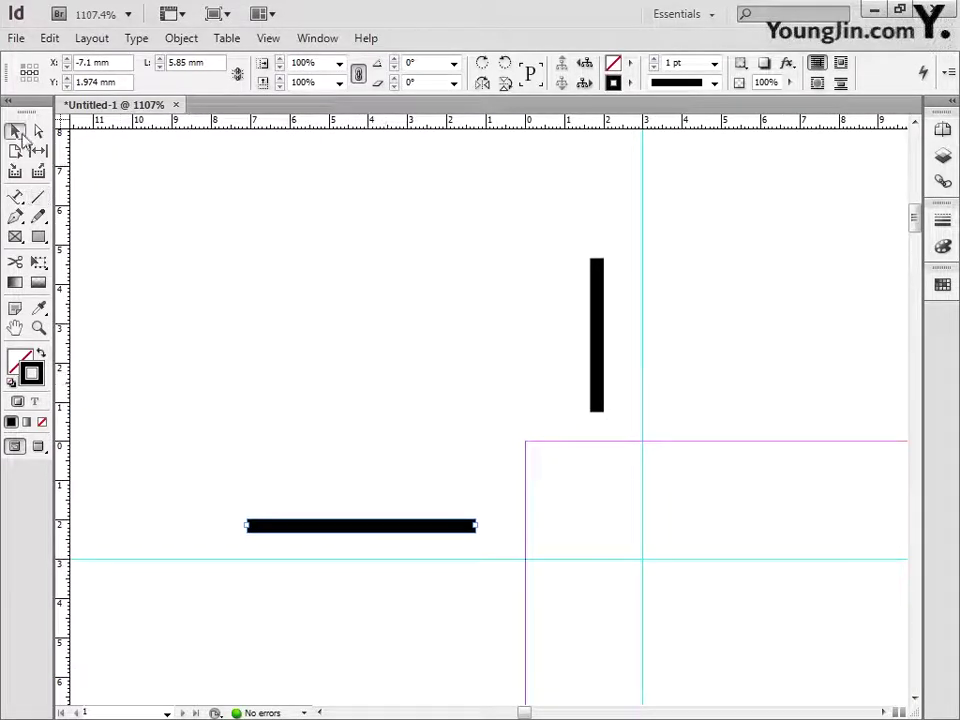
click(600, 358)
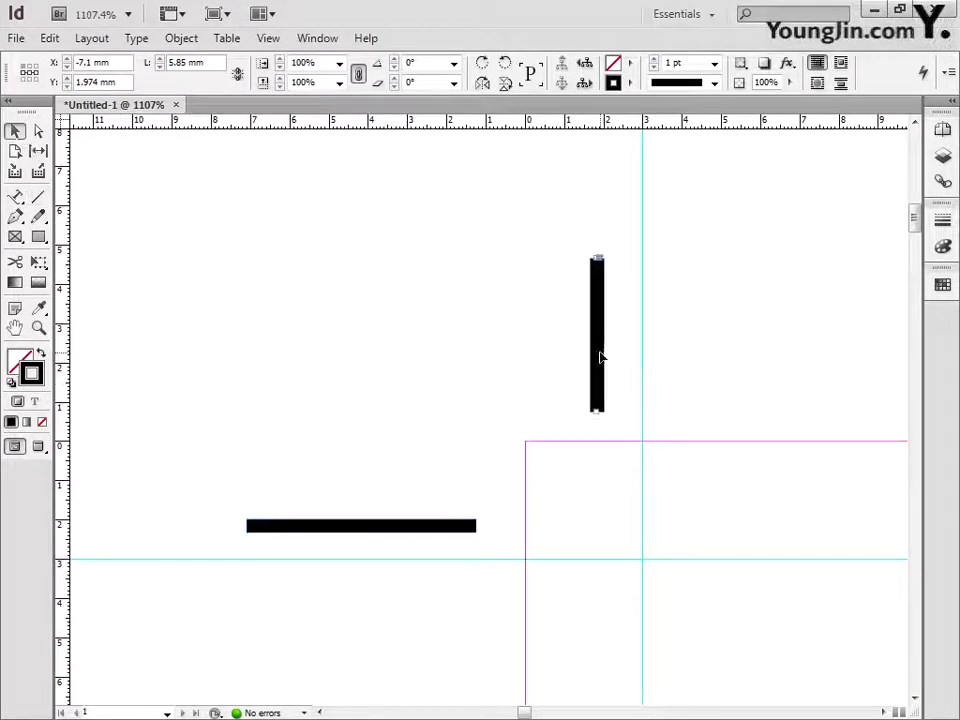
triple_click(210, 65)
text(5)
key(Return)
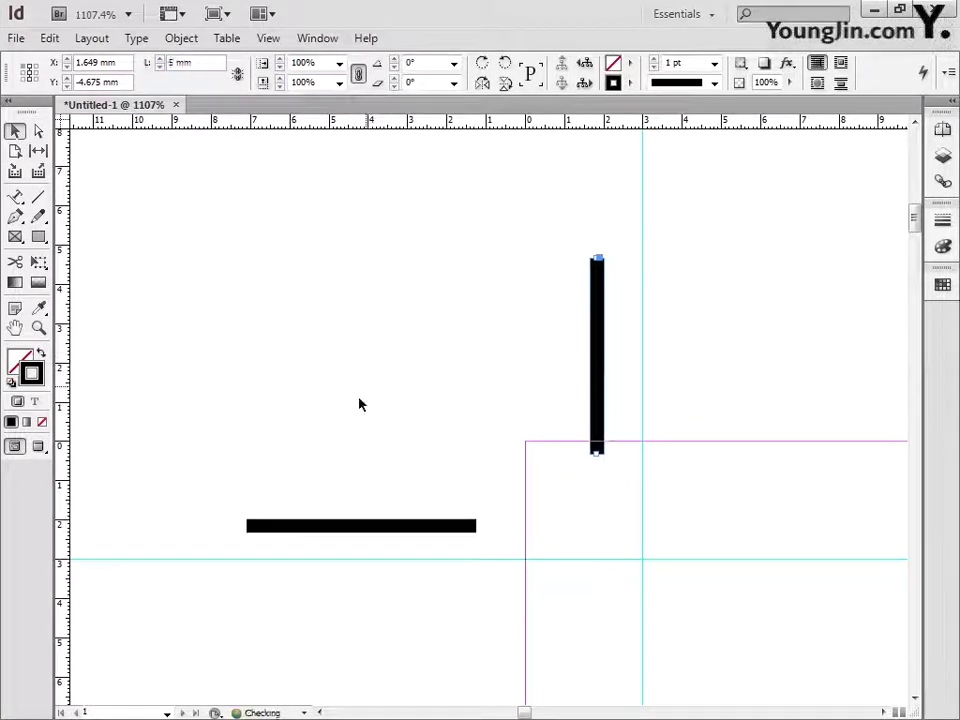
click(379, 527)
click(152, 63)
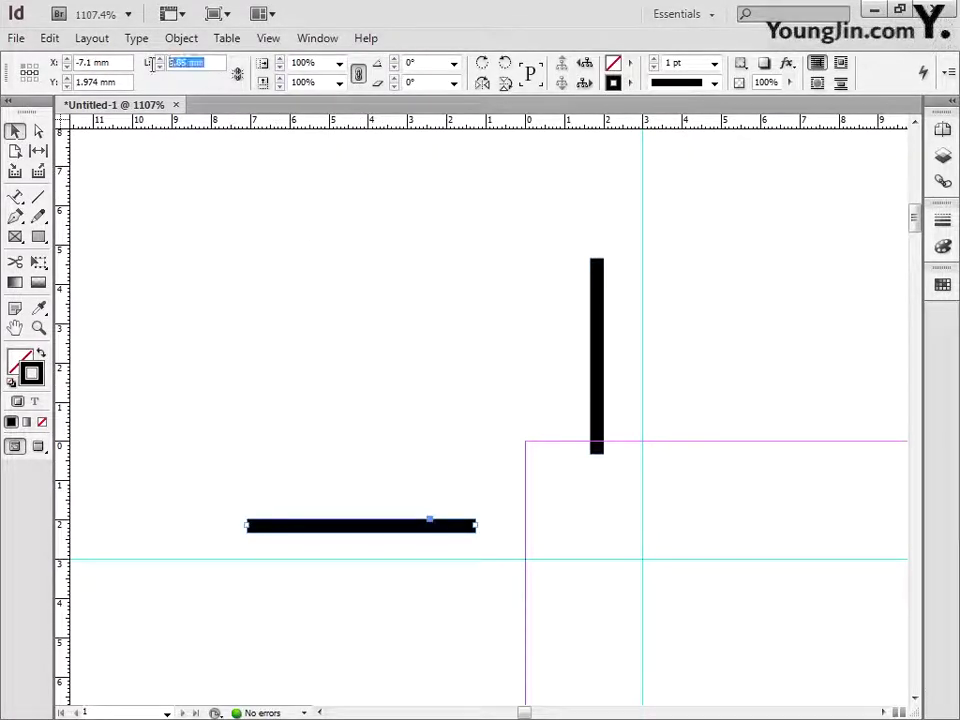
text(5)
key(Return)
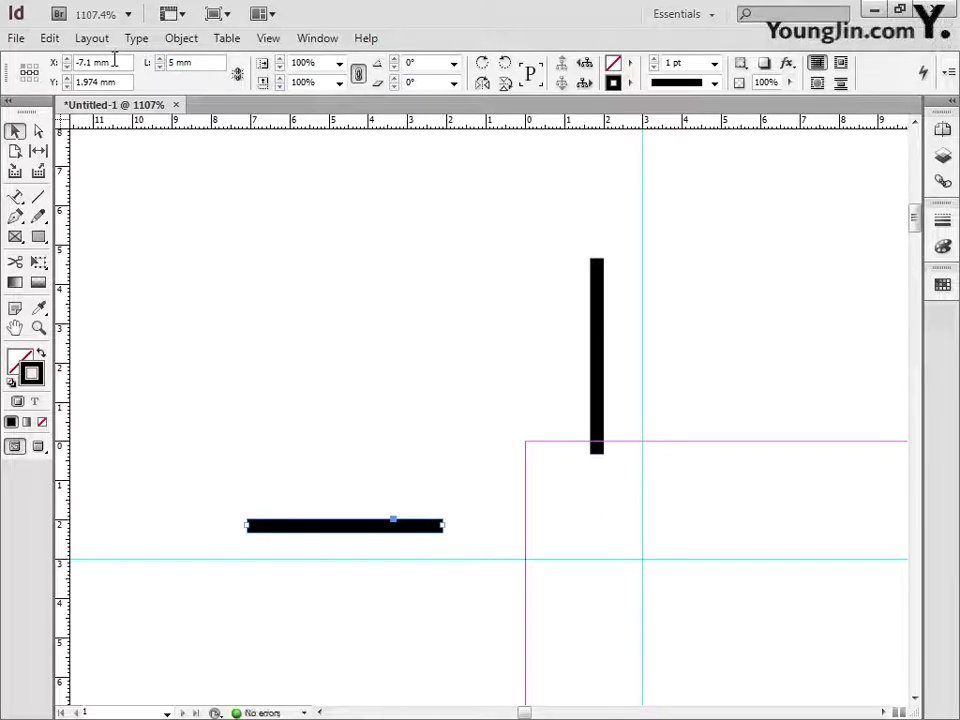
- Snap the vertical mark to the 3 mm vertical guide above the upper margin and the horizontal mark to the 3 mm guide outside the left margin
drag(600, 378, 640, 368)
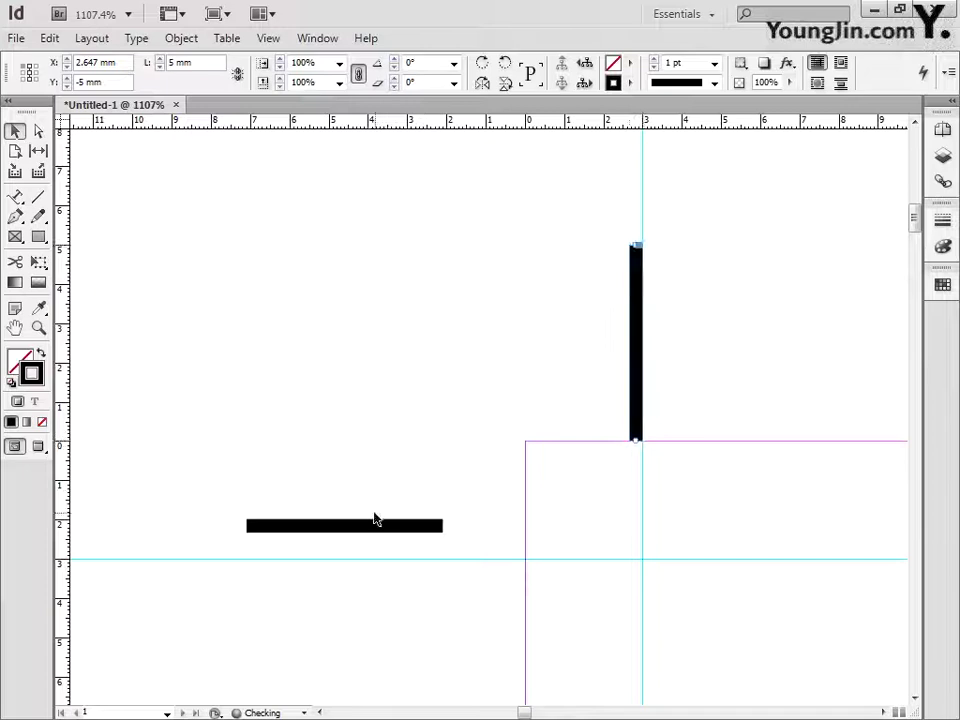
drag(375, 525, 454, 556)
drag(446, 366, 343, 311)
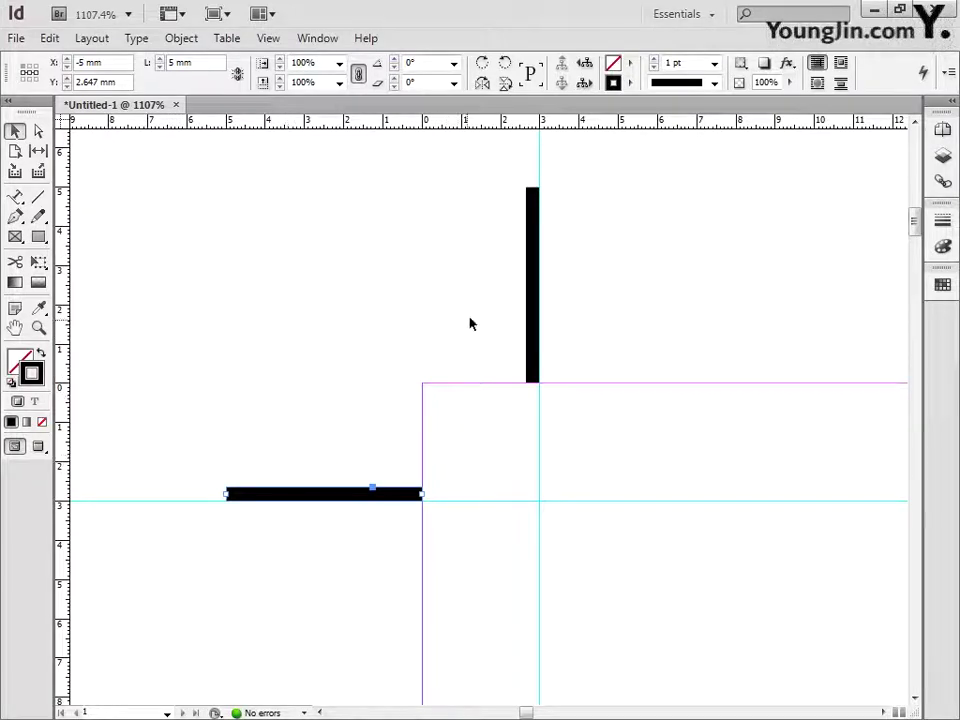
- Copy both mark lines to the upper-right margin corner and snap them to the guides, touching the margin edges from outside
shift+click(529, 317)
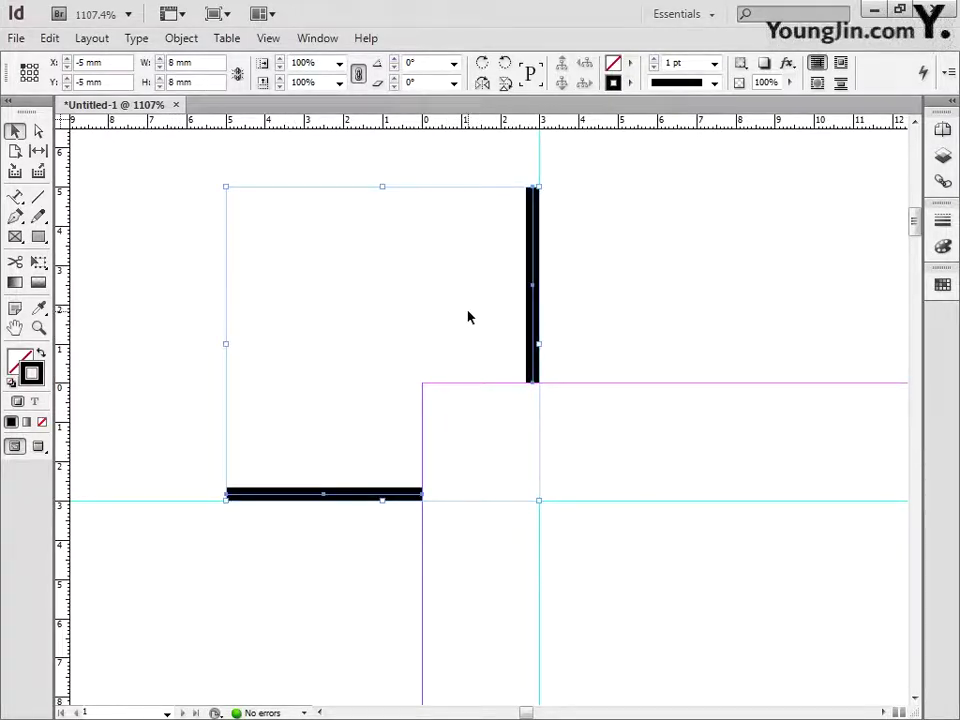
double_click(14, 328)
drag(804, 154, 852, 209)
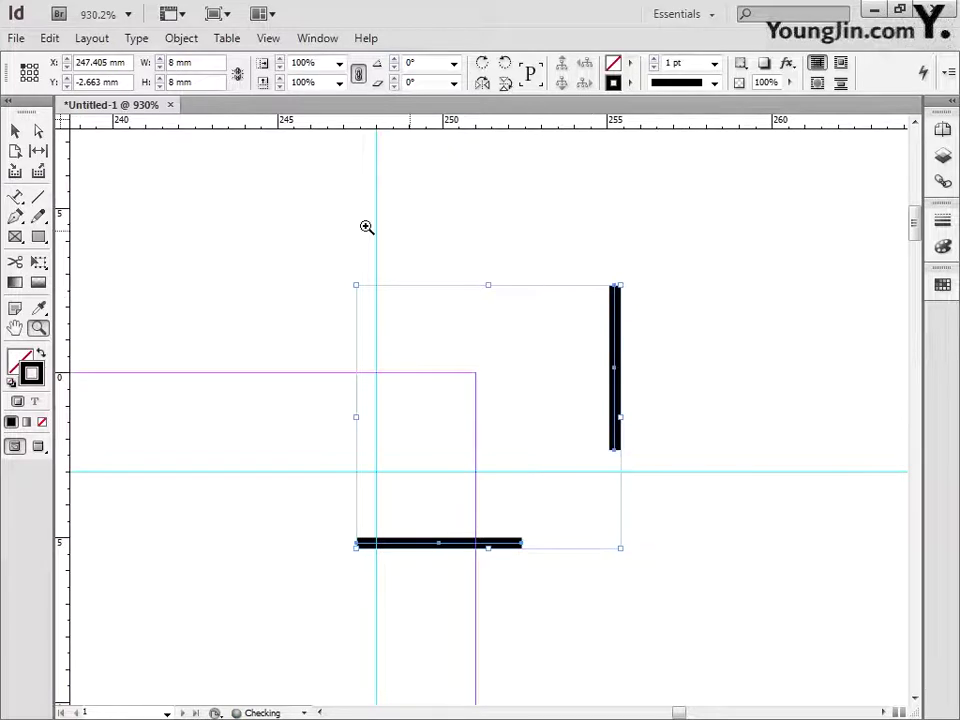
click(16, 132)
click(133, 197)
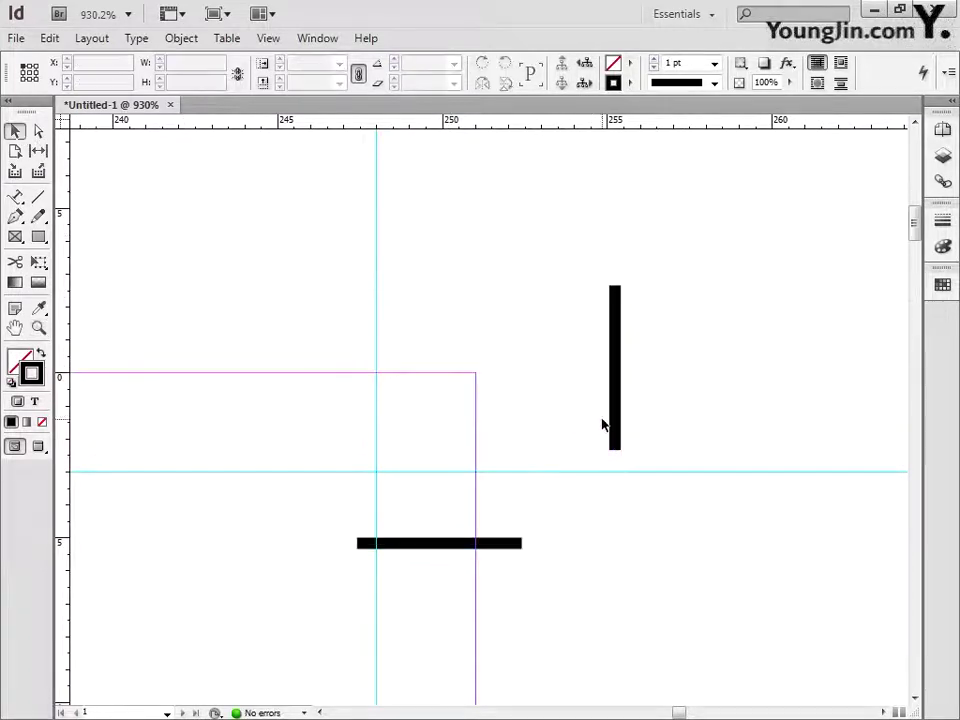
mouse_move(616, 422)
mouse_down()
mouse_move(430, 344)
mouse_move(384, 344)
mouse_up()
drag(446, 546, 564, 469)
- Paste both mark lines at the lower-left margin corner and snap them to the guides just outside the margin edges
double_click(15, 328)
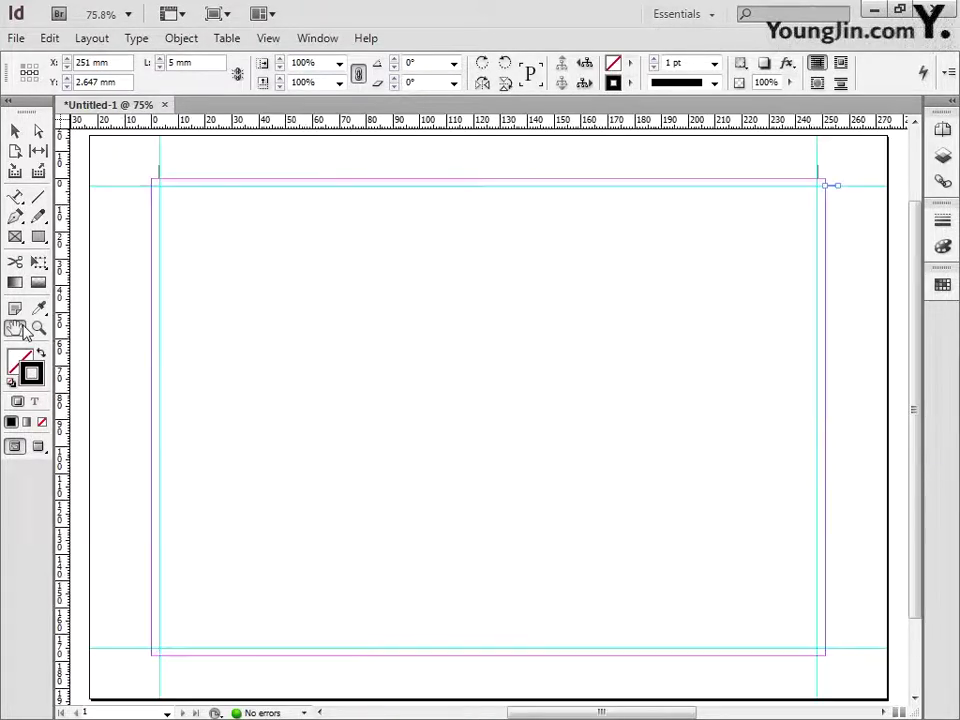
click(38, 328)
drag(135, 630, 167, 676)
key(ctrl+a)
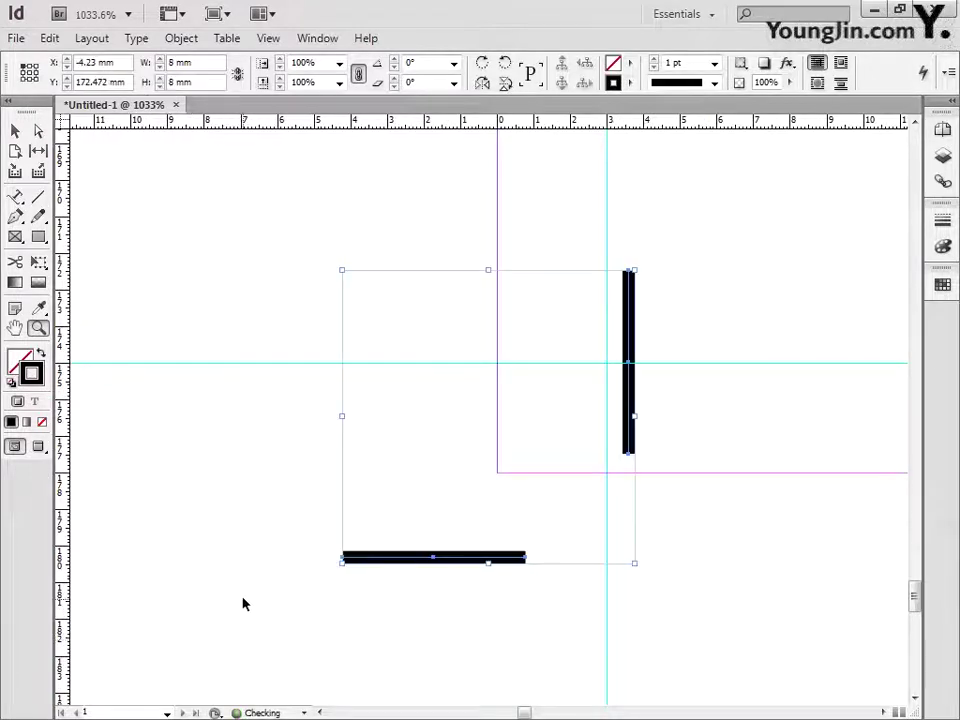
click(15, 131)
click(109, 165)
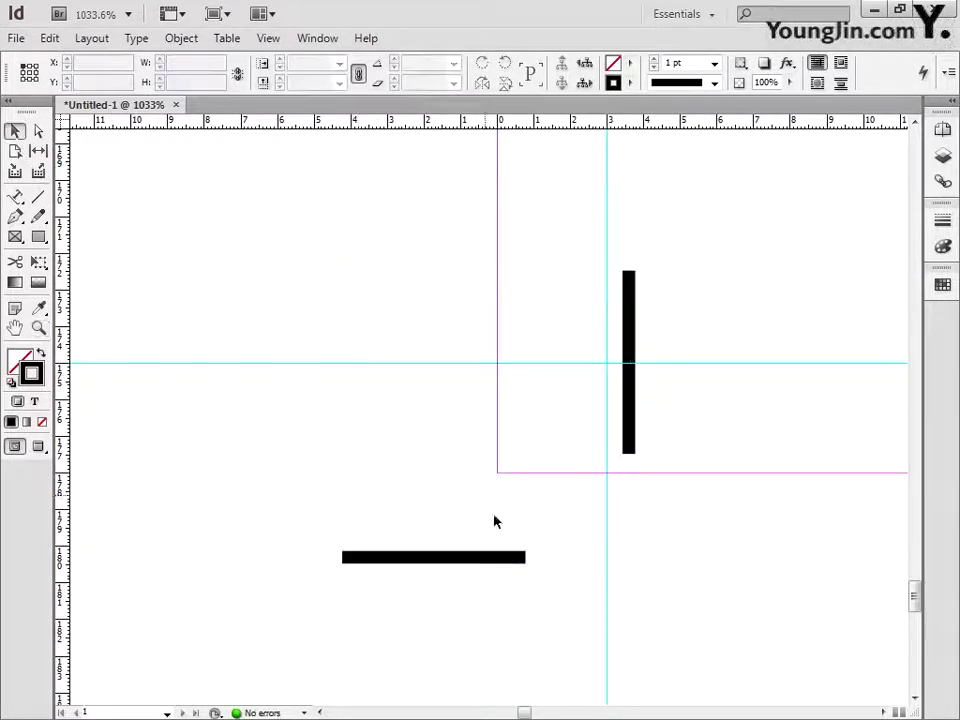
drag(490, 564, 461, 381)
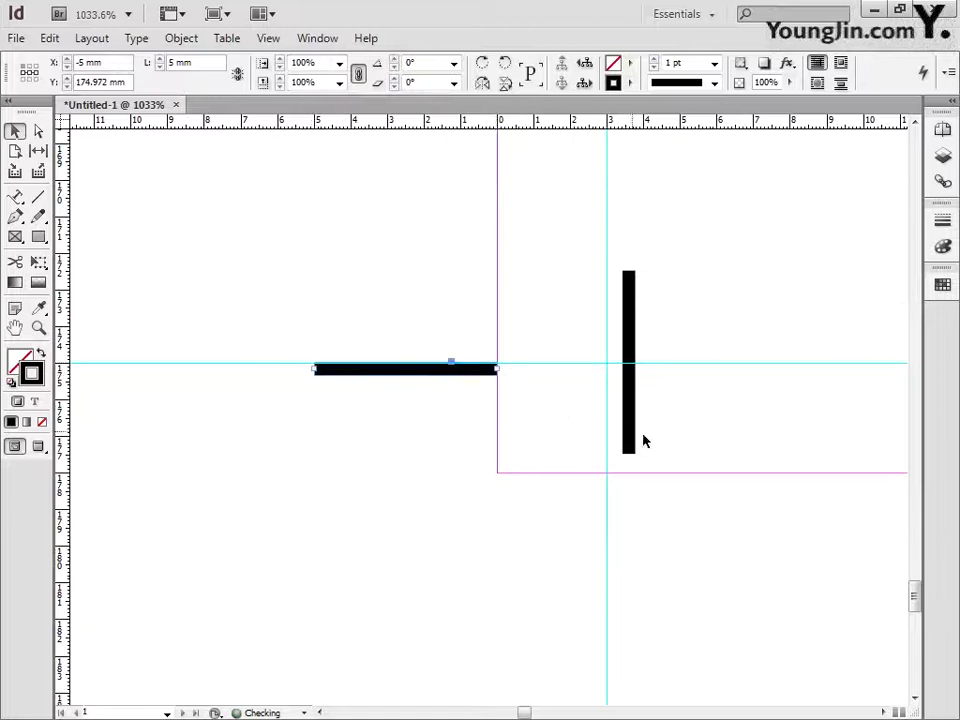
drag(633, 423, 604, 627)
- Paste both mark lines at the lower-right margin corner and snap them to the 248 mm and 175 mm guides outside the margins
double_click(15, 330)
click(38, 328)
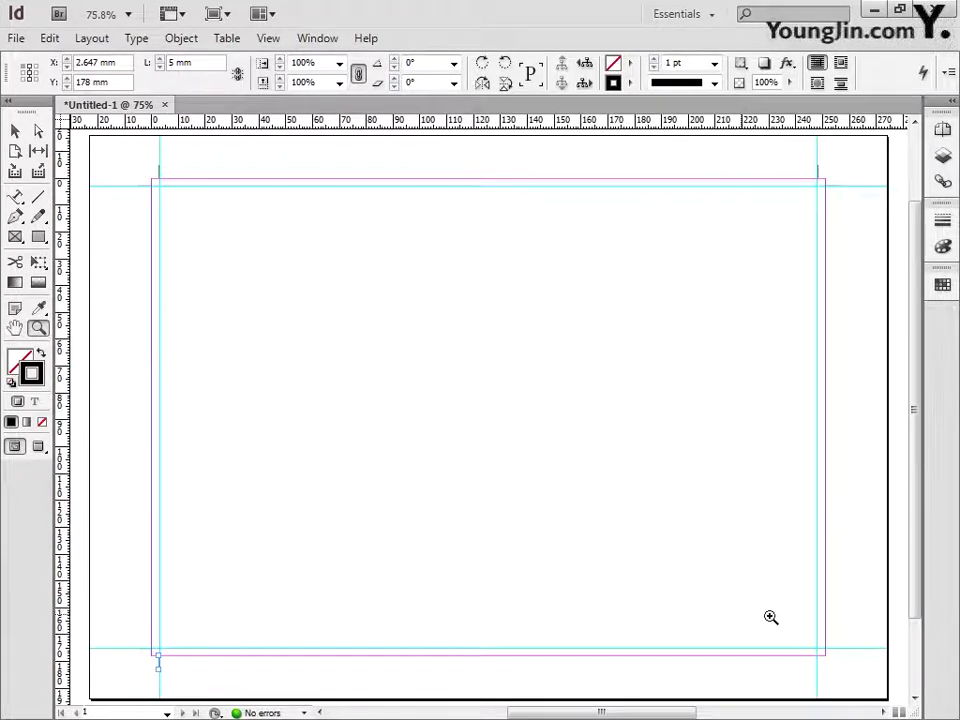
drag(799, 625, 844, 680)
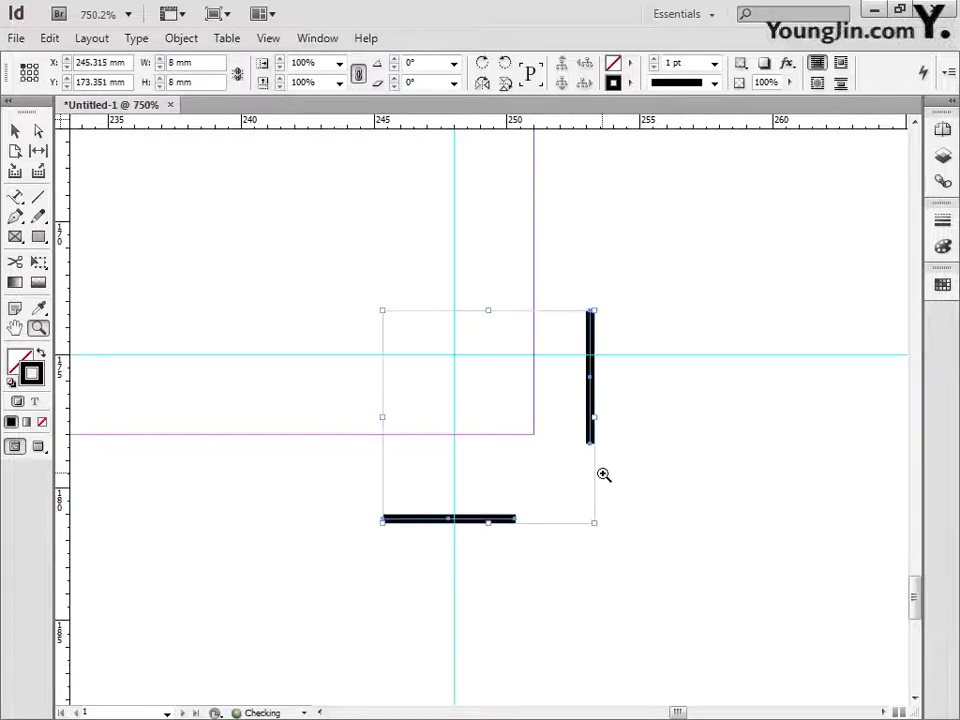
click(22, 132)
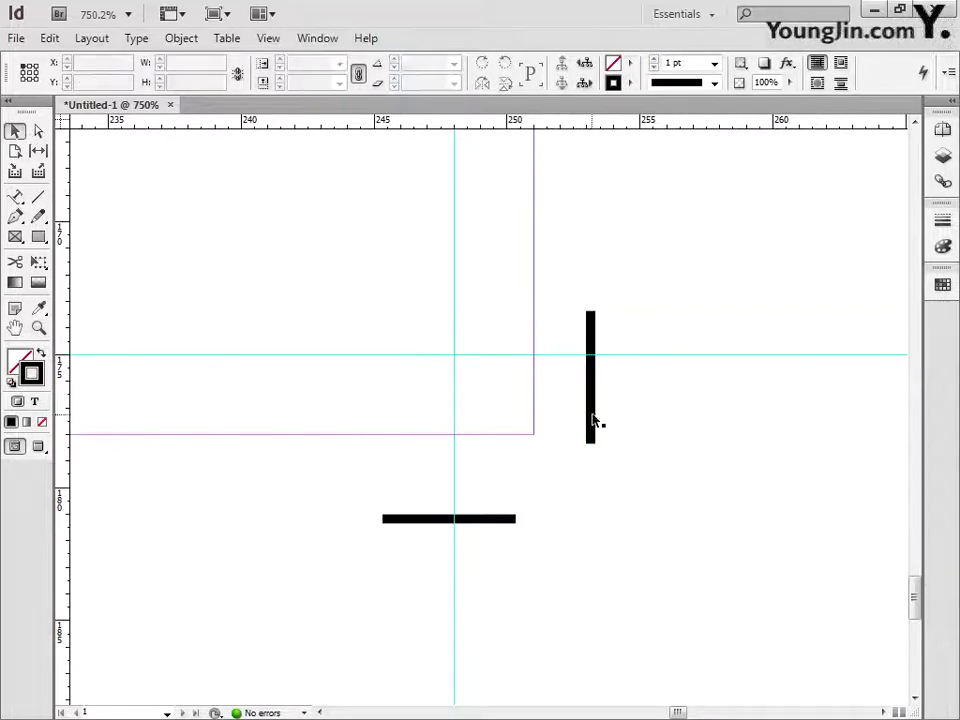
drag(596, 422, 634, 366)
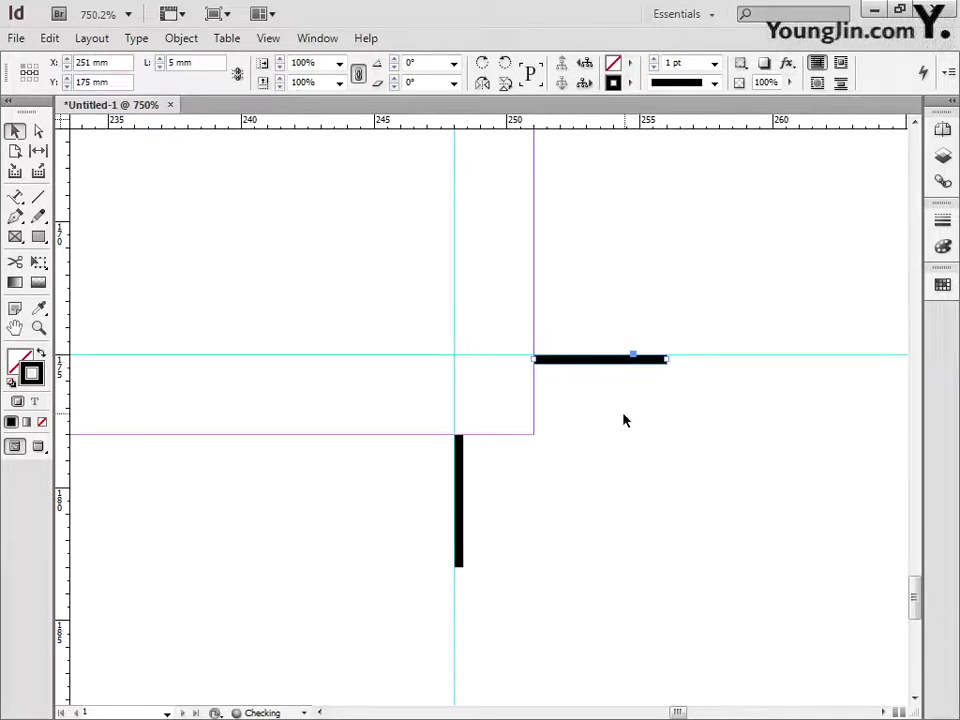
click(289, 439)
click(15, 328)
double_click(15, 328)
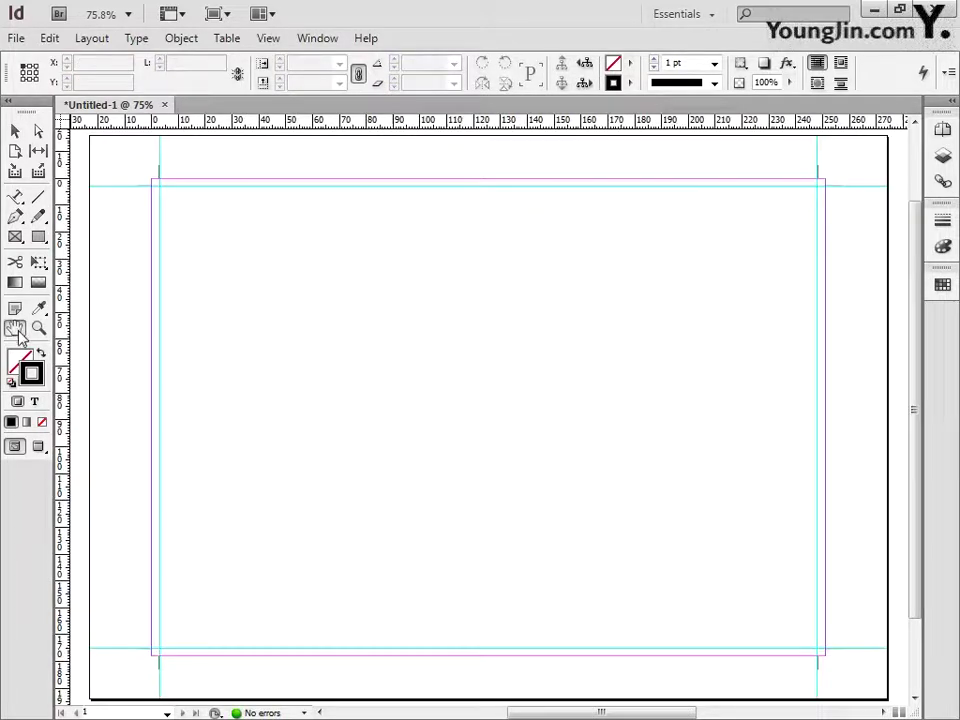
- Place the JPEG image 01 from the 작업 folder on the page near the upper-left margin corner
click(15, 130)
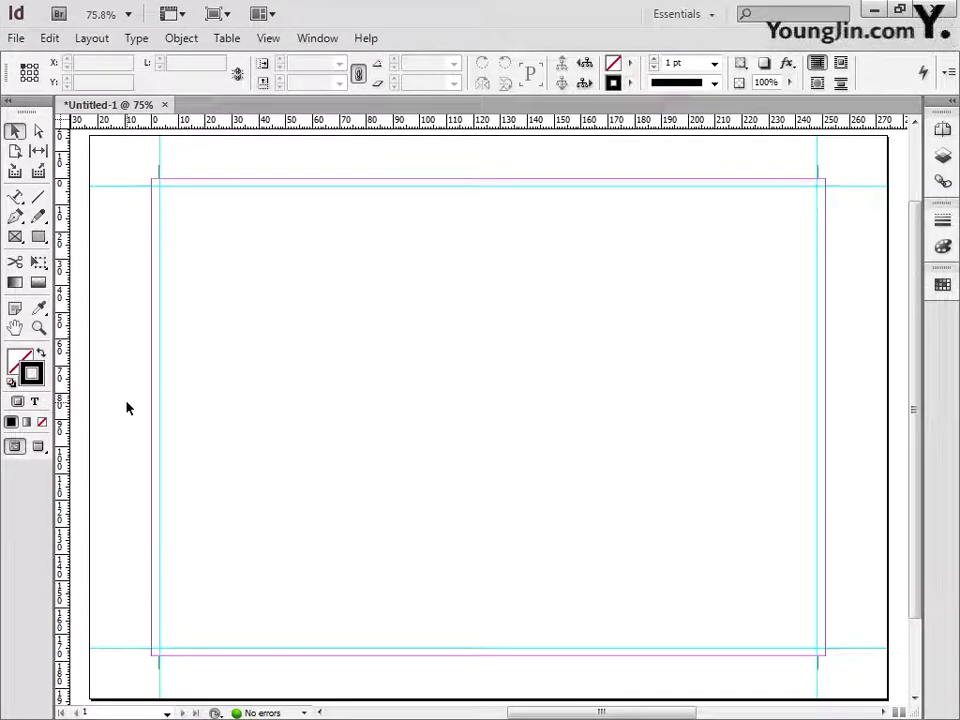
click(14, 39)
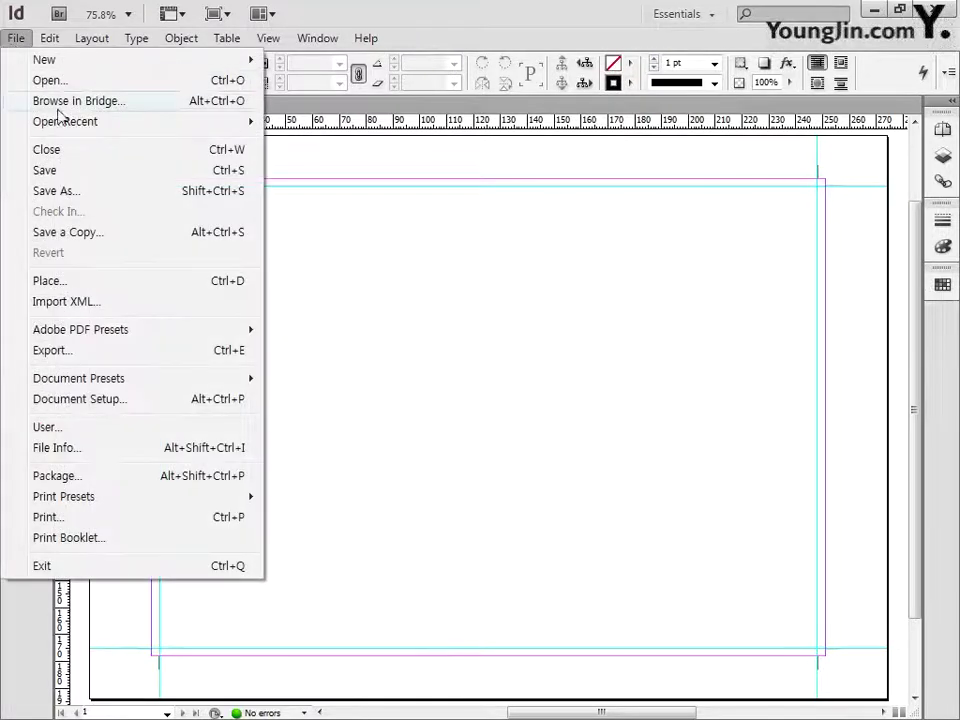
click(76, 281)
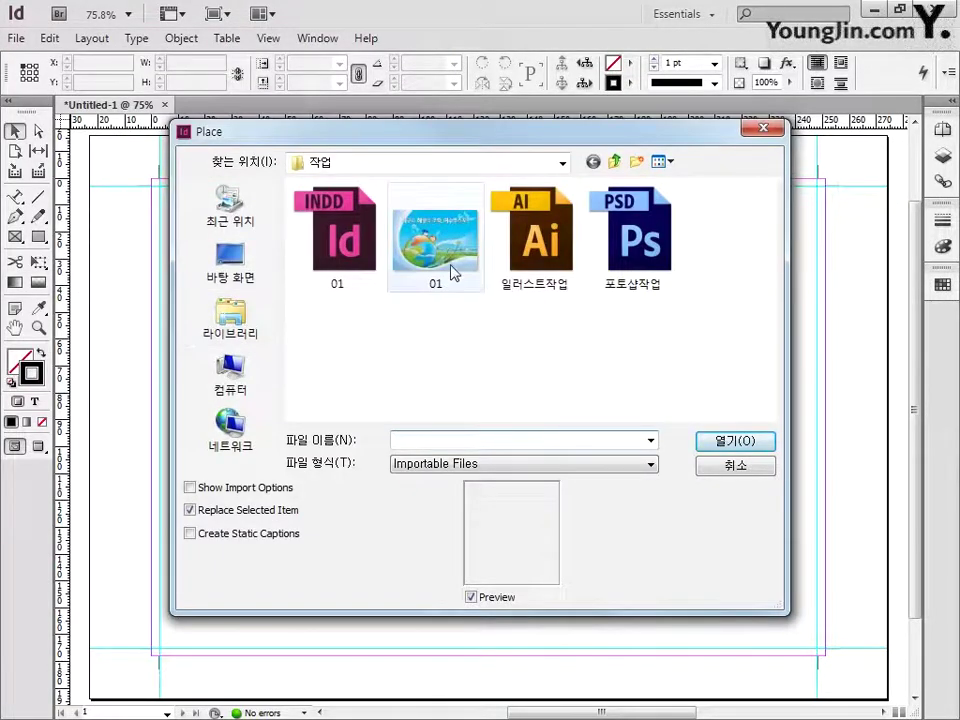
click(451, 266)
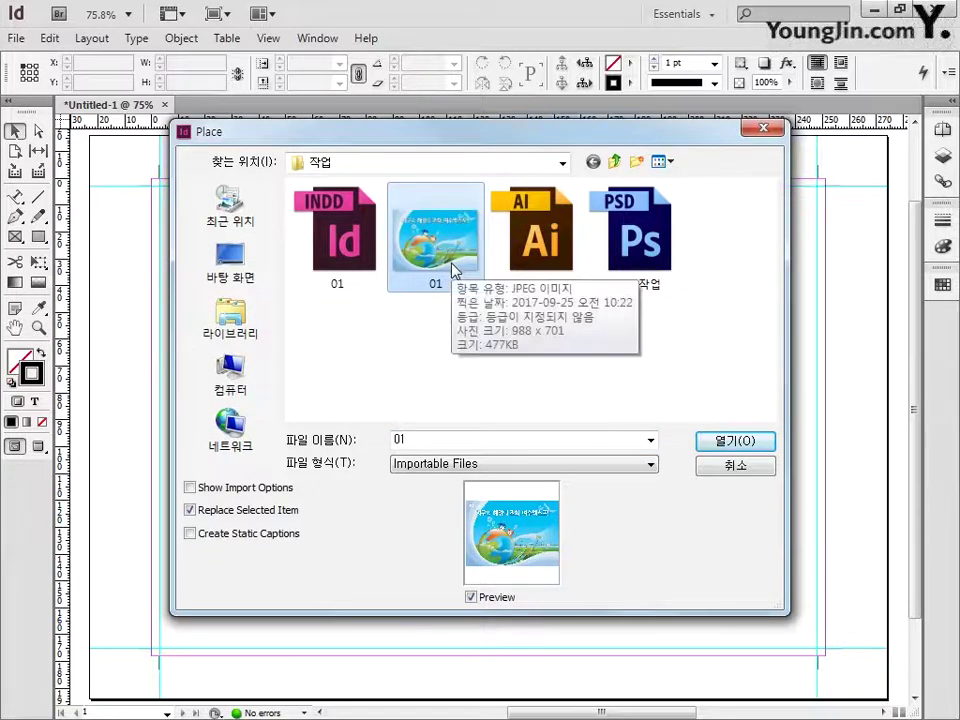
click(735, 441)
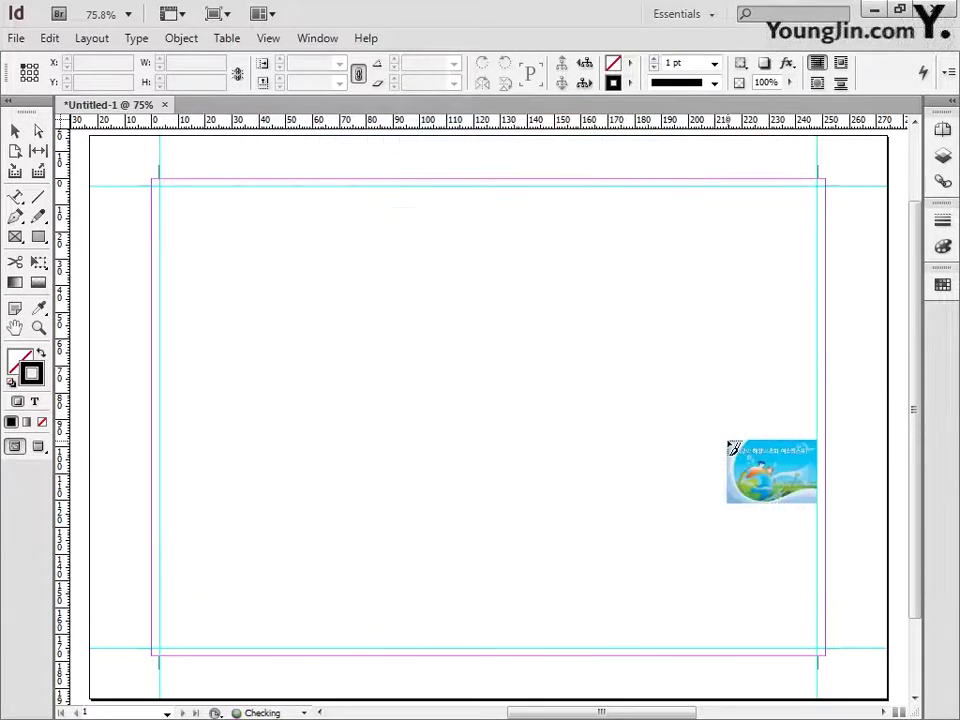
click(180, 208)
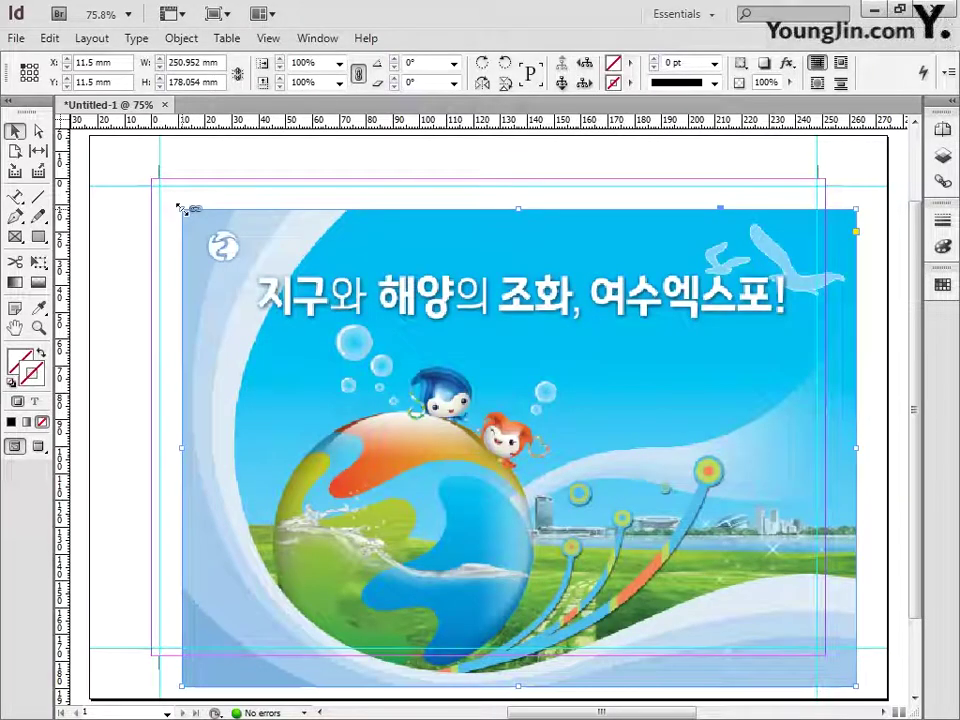
- Set the placed image's X and Y positions to 0 mm
drag(118, 64, 47, 64)
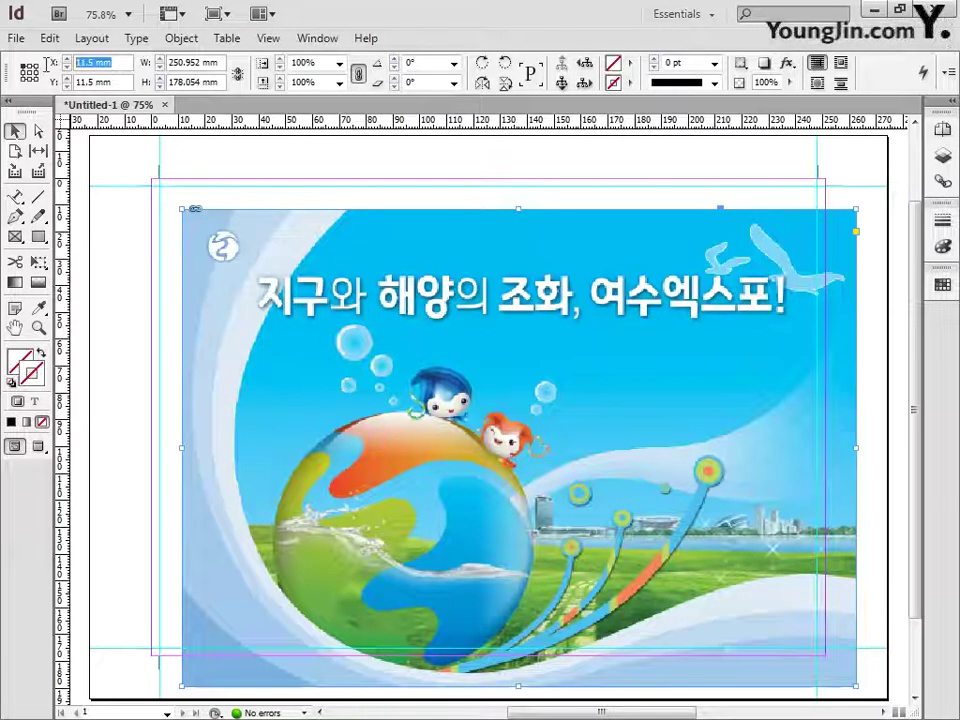
text(0)
key(Return)
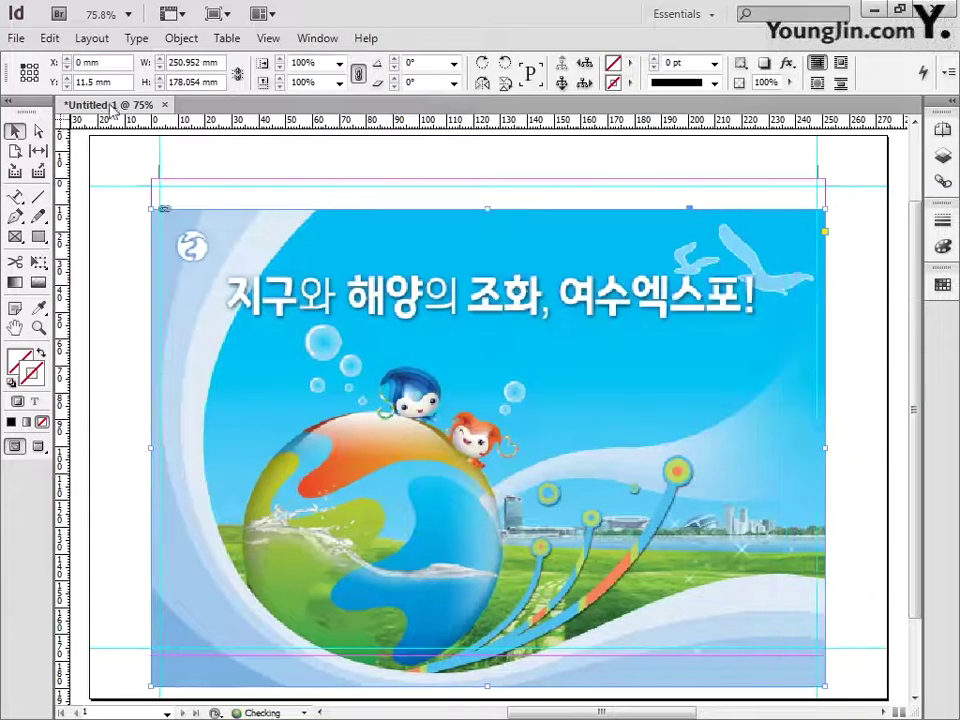
drag(115, 82, 21, 84)
text(0)
key(Return)
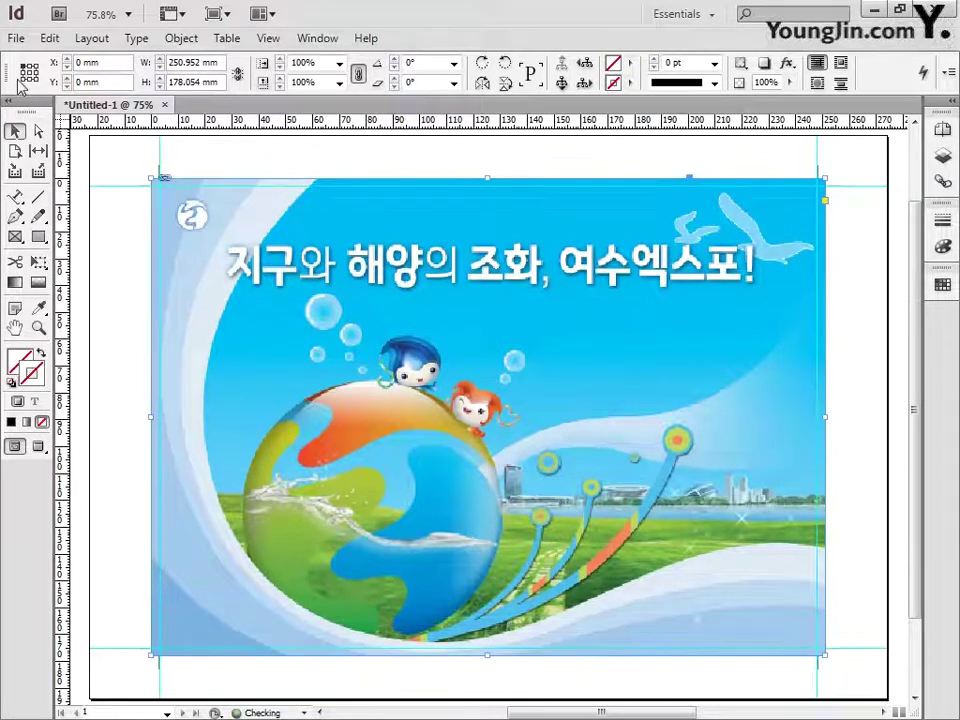
- Set the image frame's width to 251 mm and its height to 178 mm
drag(217, 65, 112, 55)
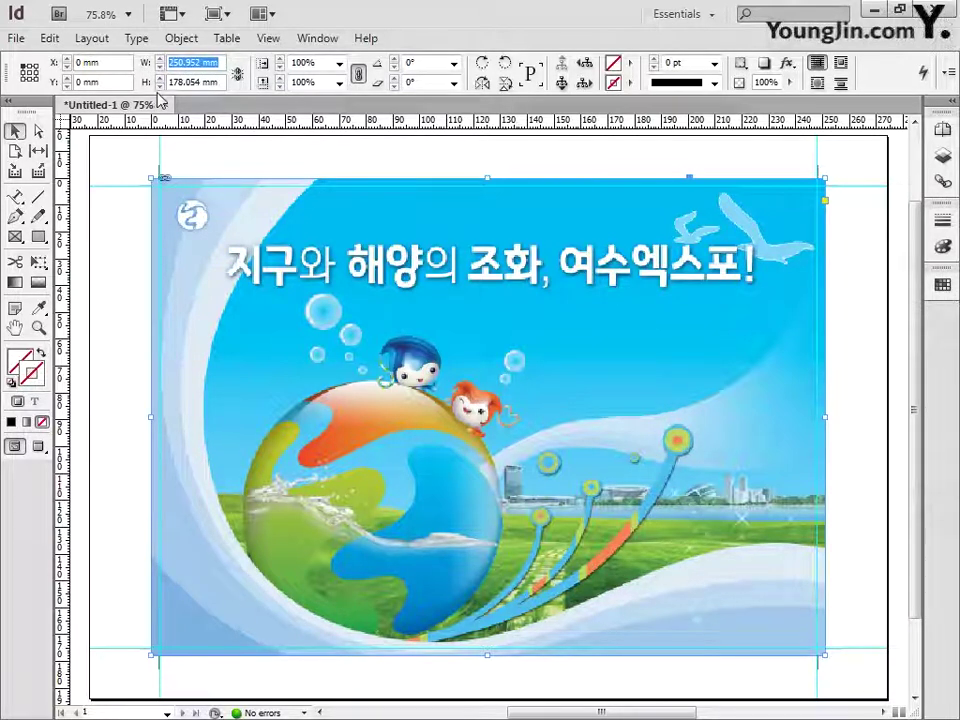
text(251)
key(Return)
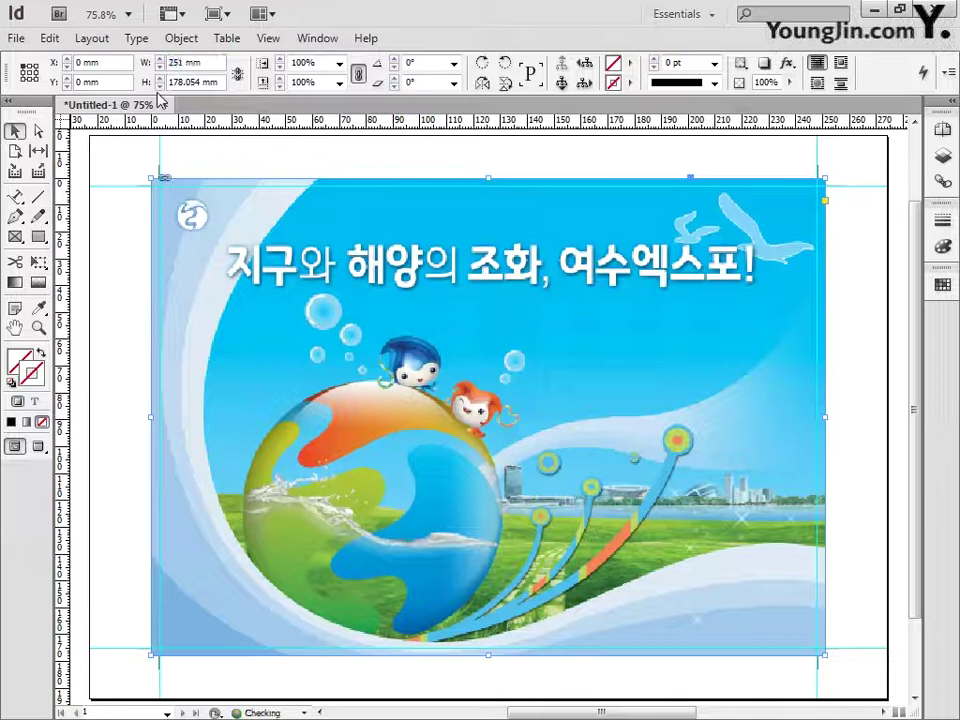
click(166, 82)
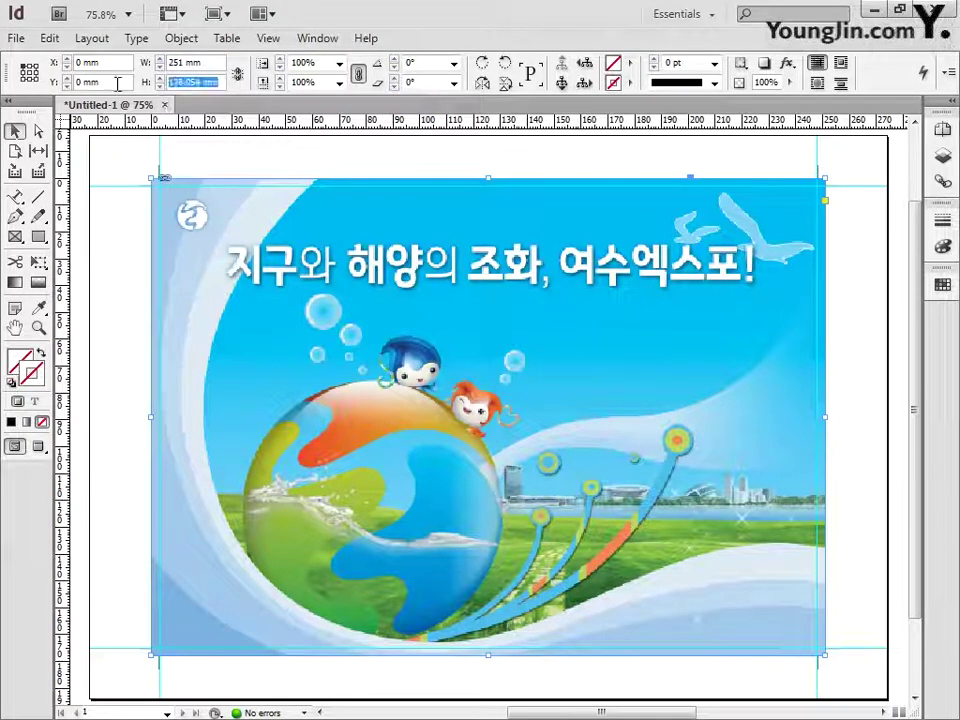
text(178)
key(Return)
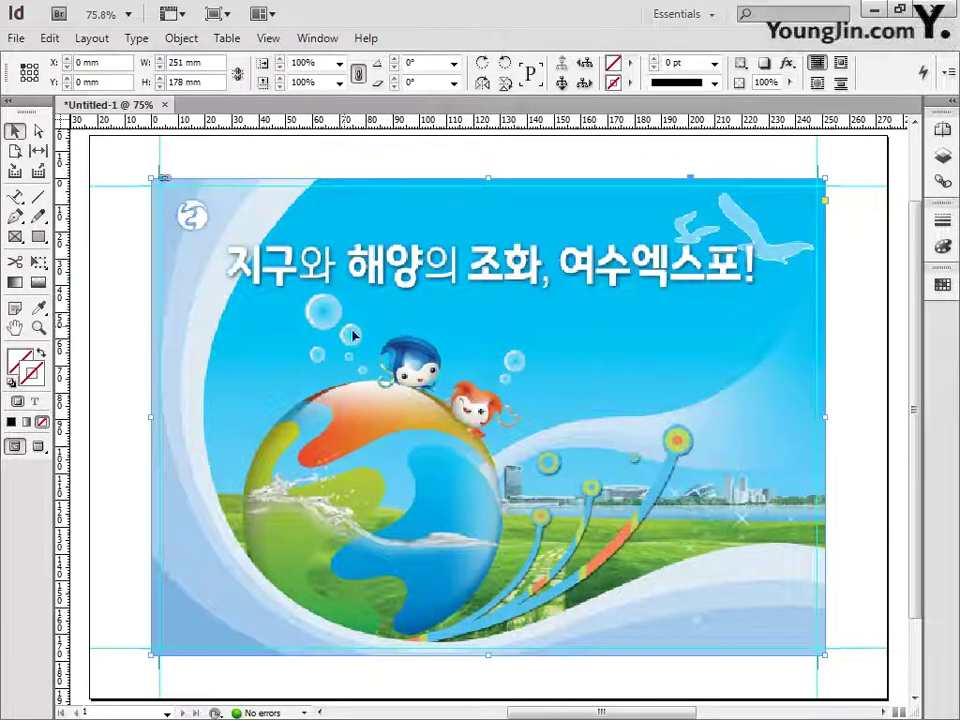
- Set the placed image's display performance to High Quality Display
right_click(410, 349)
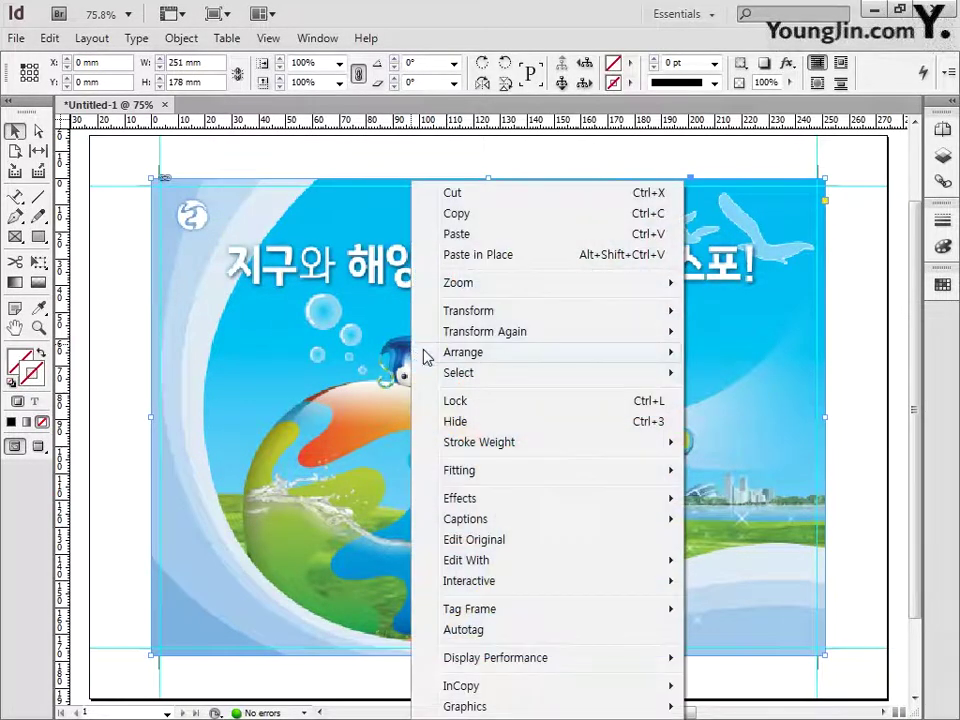
mouse_move(476, 662)
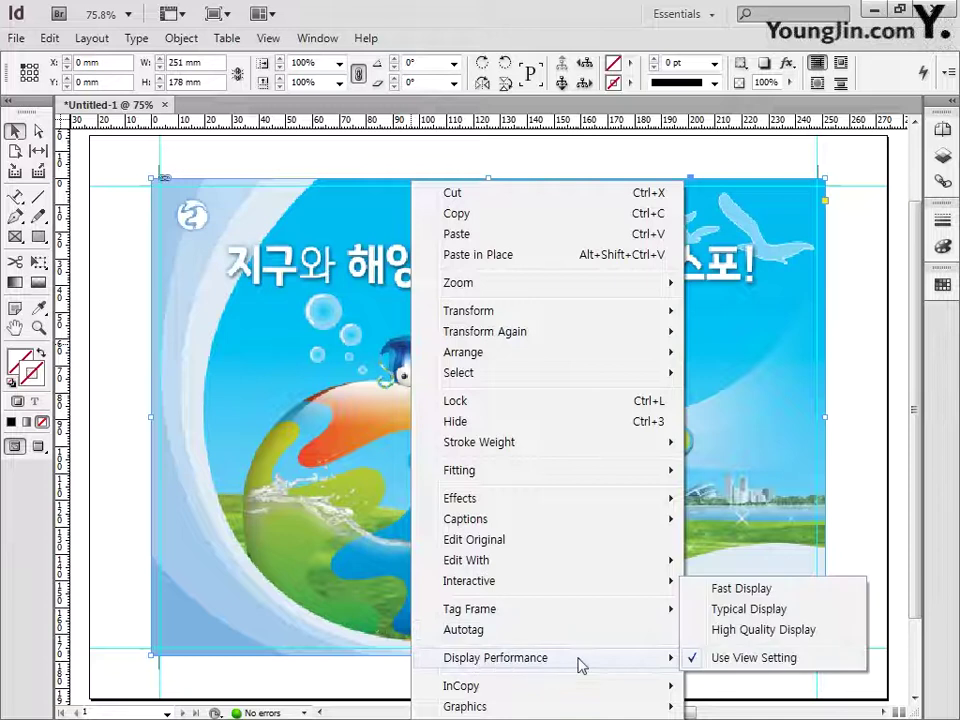
click(740, 630)
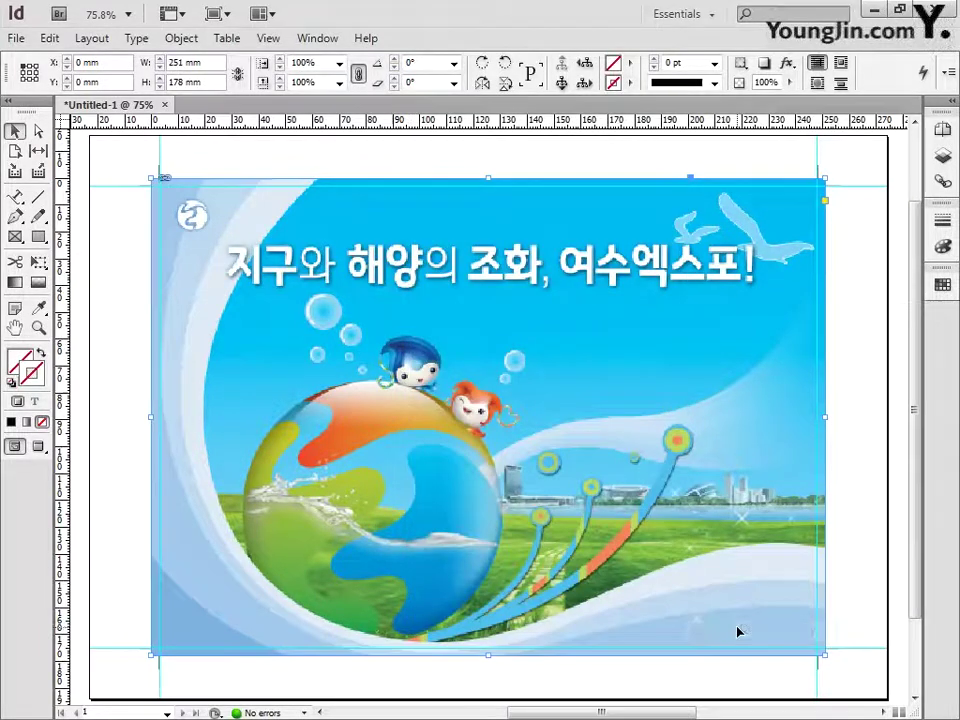
key(ctrl+r)
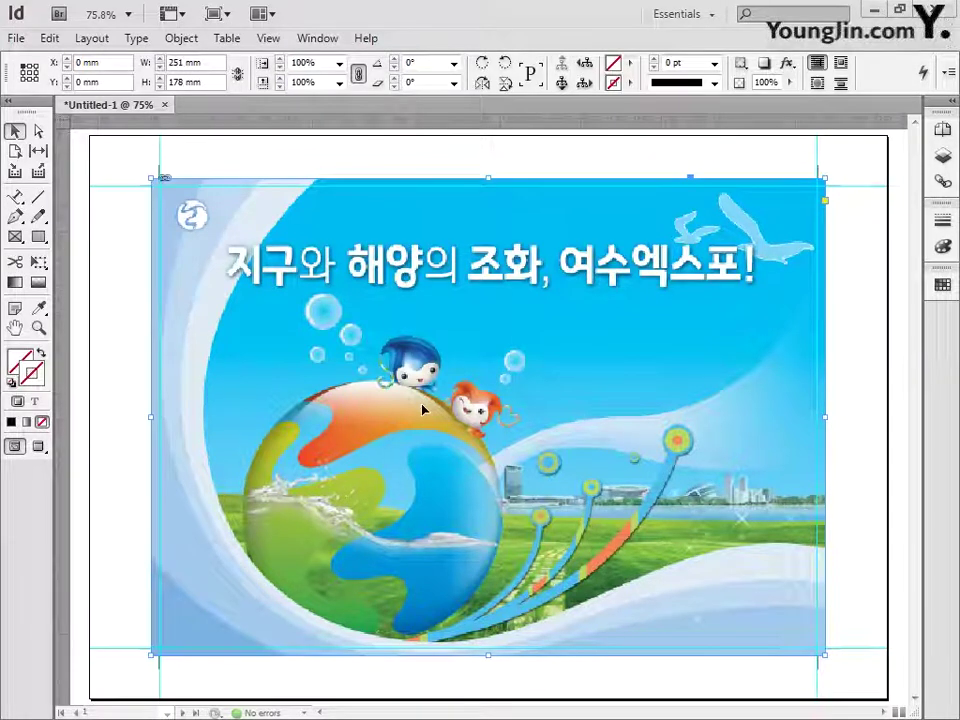
key(ctrl+r)
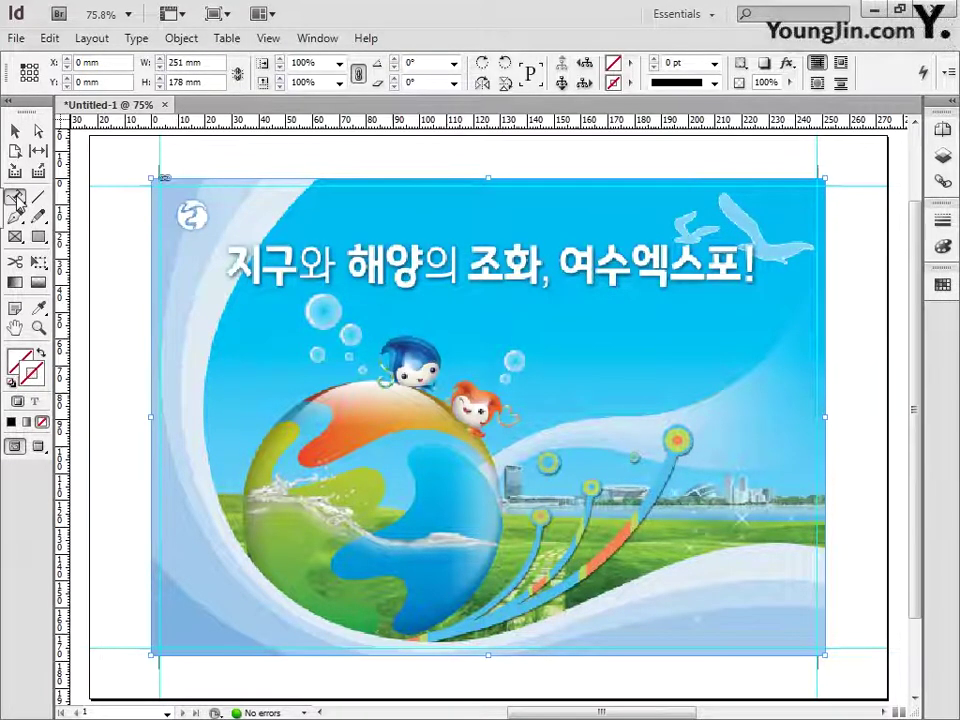
- Create a text frame of about 35 × 12 mm beside the white emblem and enter "EXPO 2012" and "YEOSU KOREA" on two lines
click(16, 197)
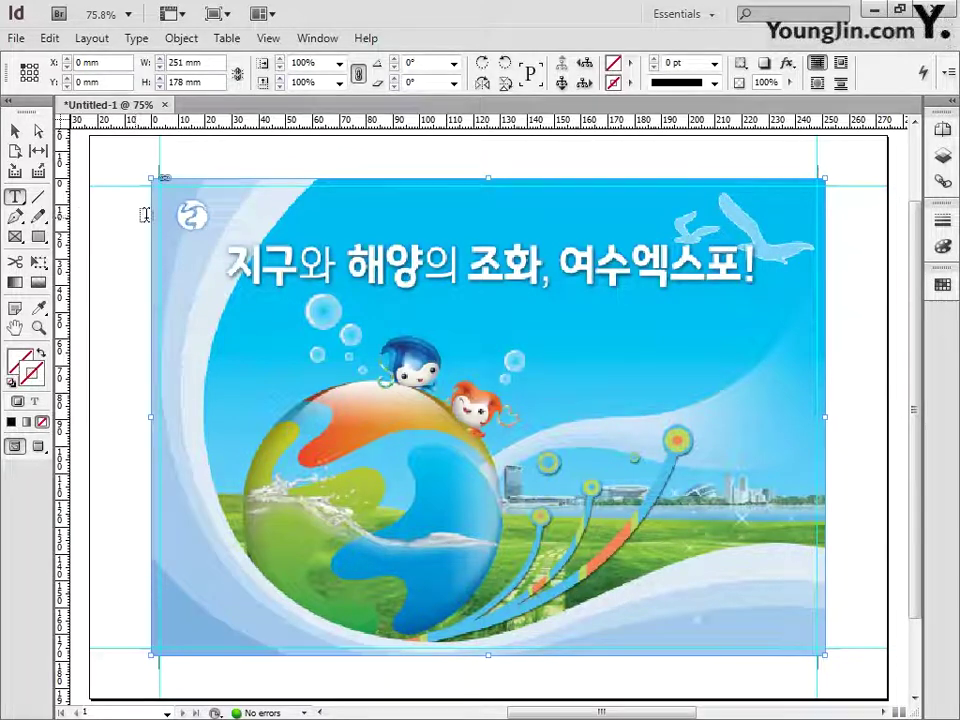
drag(216, 201, 309, 226)
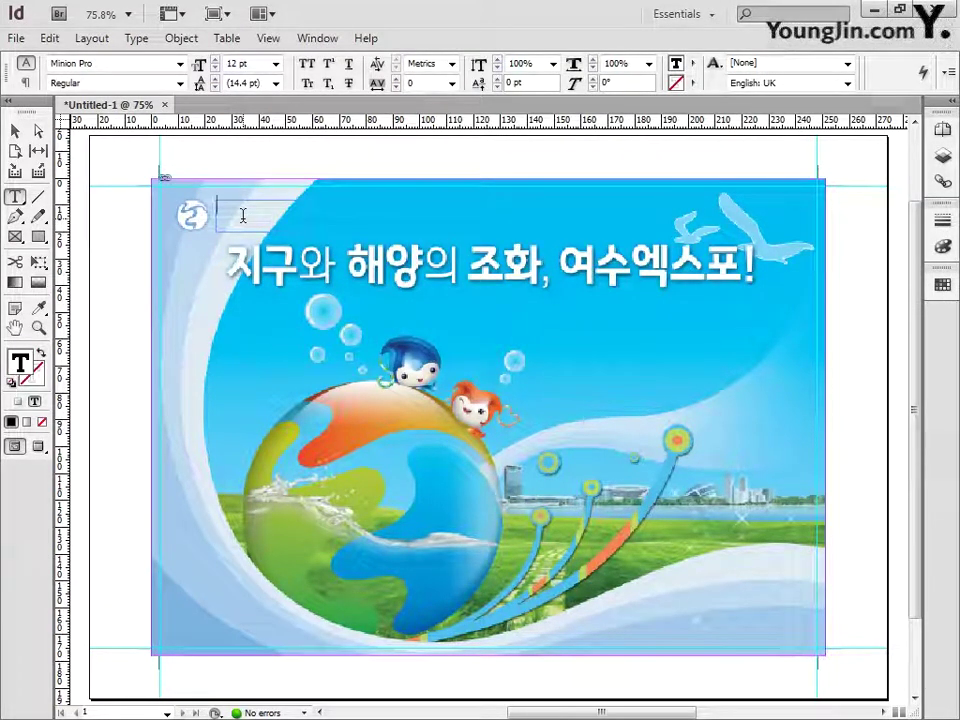
text(E)
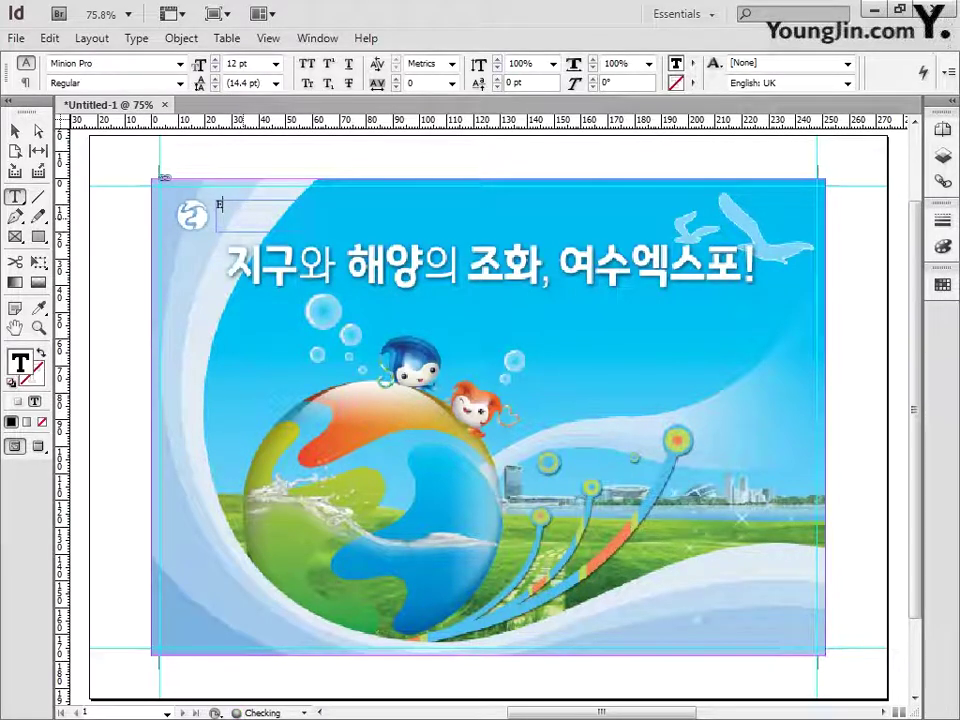
text(XPO 2012 )
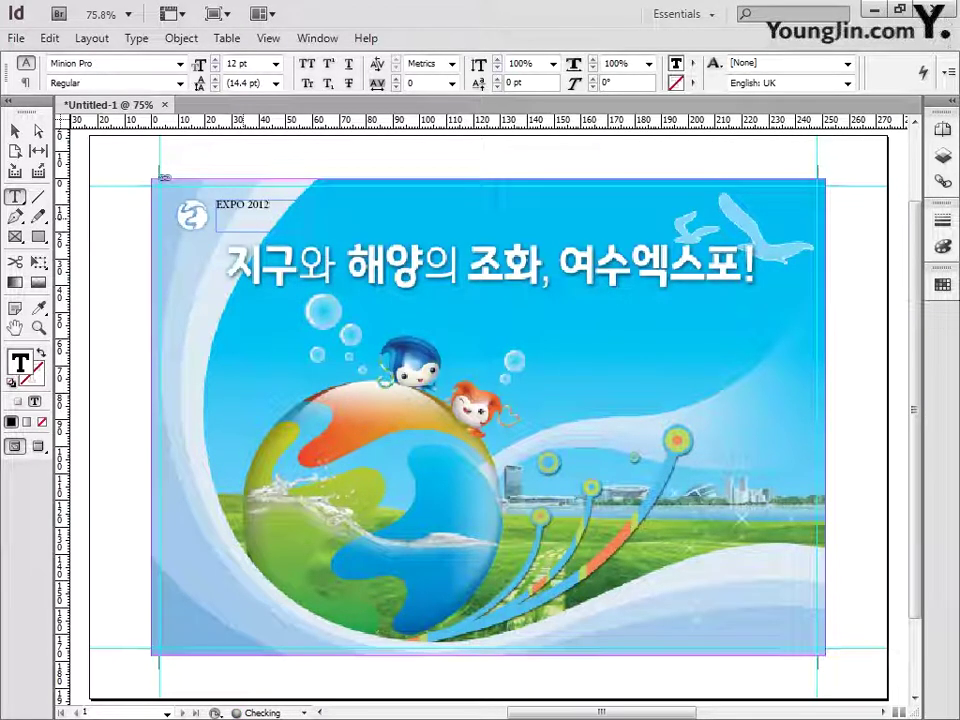
text(YEOSU)
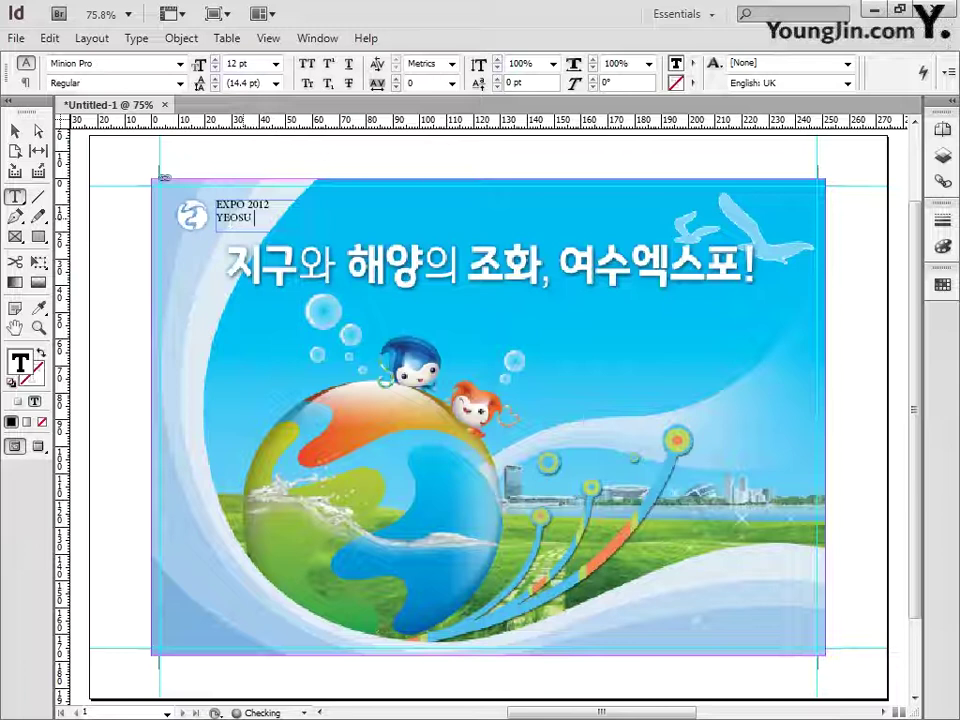
text( KOREA)
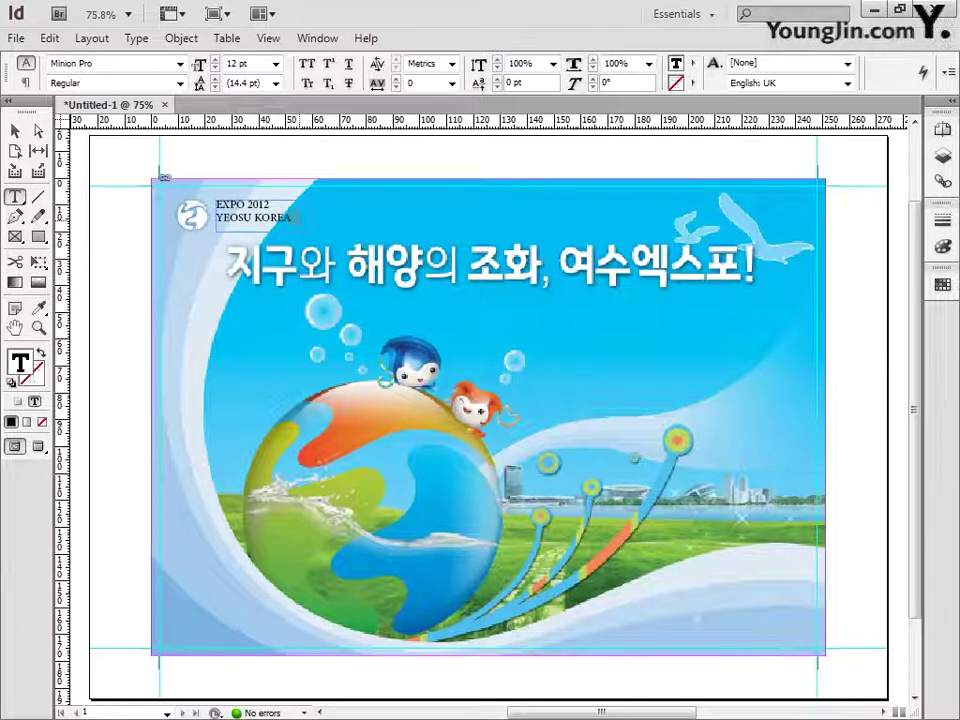
- Set all text in the EXPO 2012 YEOSU KOREA frame to Arial Bold
key(ctrl+a)
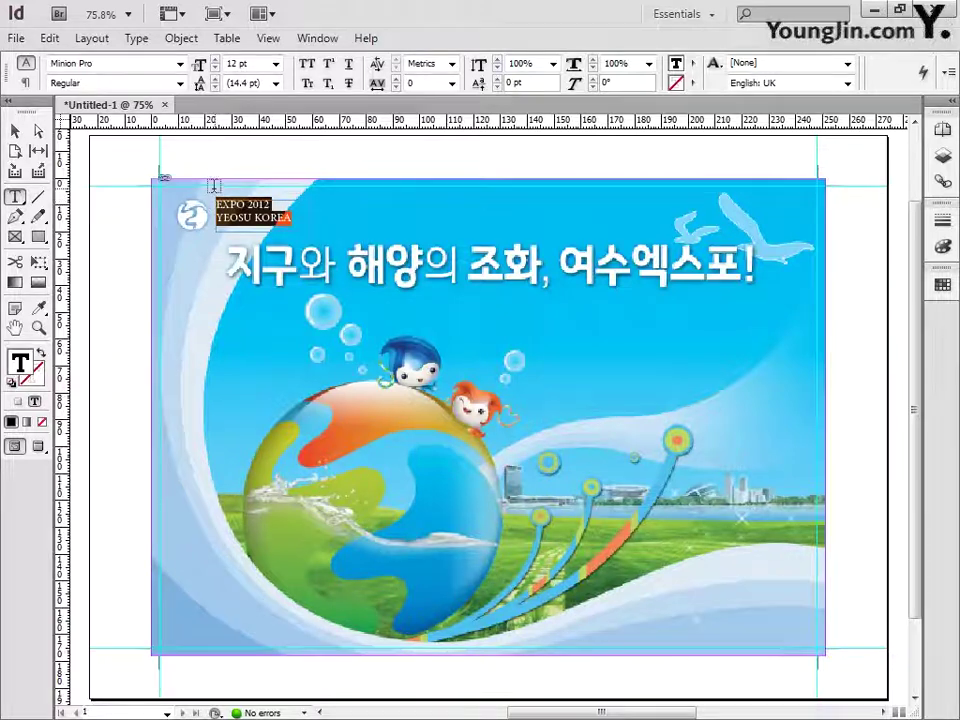
click(180, 64)
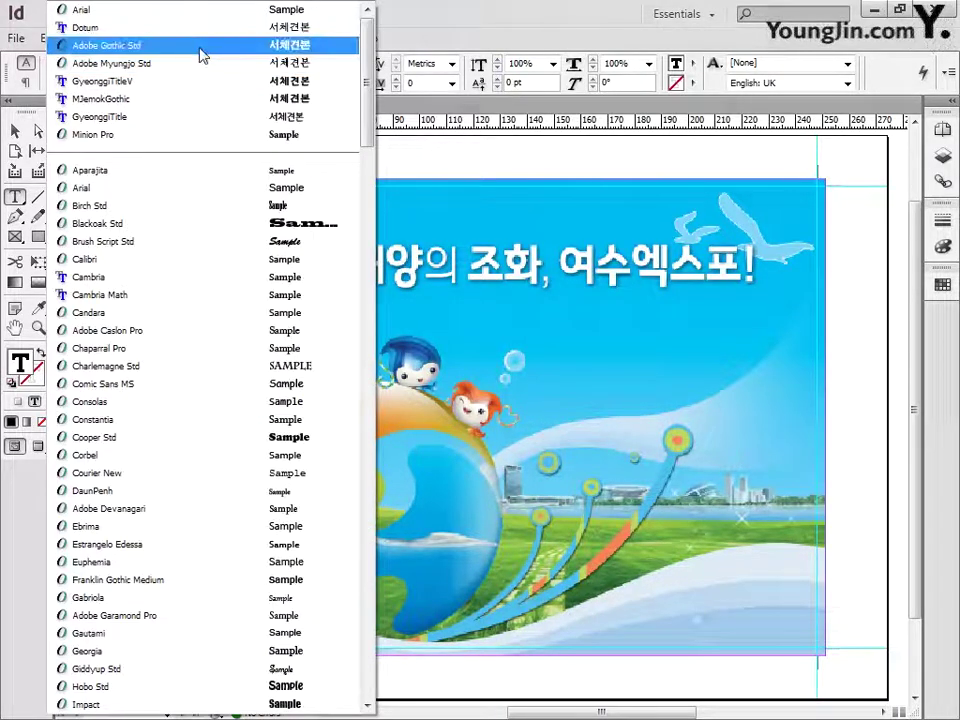
click(196, 10)
click(180, 83)
click(196, 148)
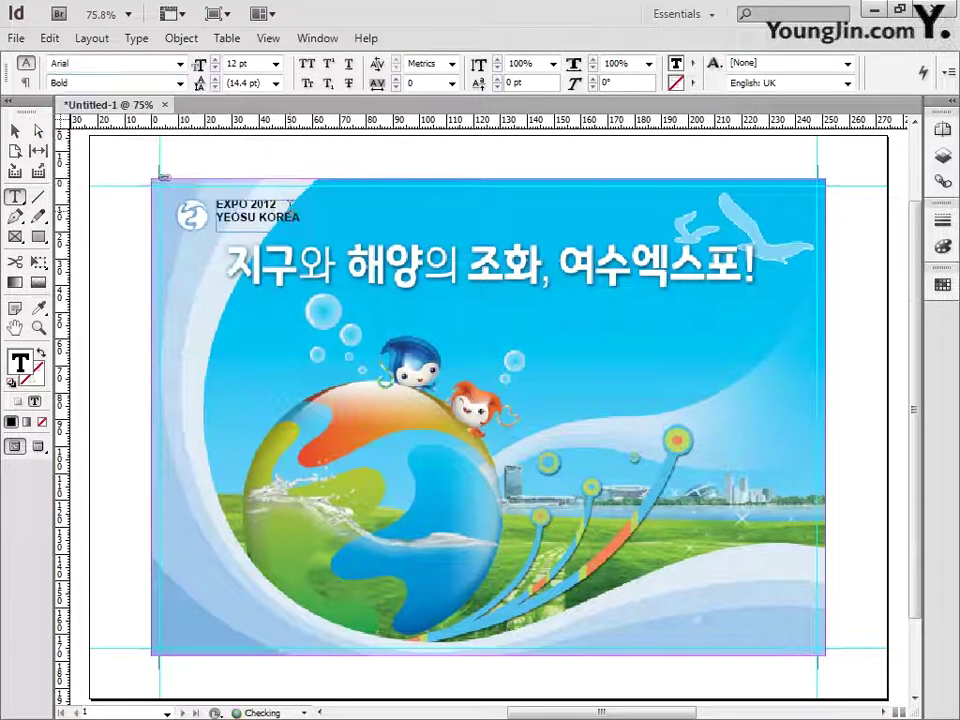
- Enlarge the EXPO 2012 line to 16 pt
click(275, 63)
click(265, 203)
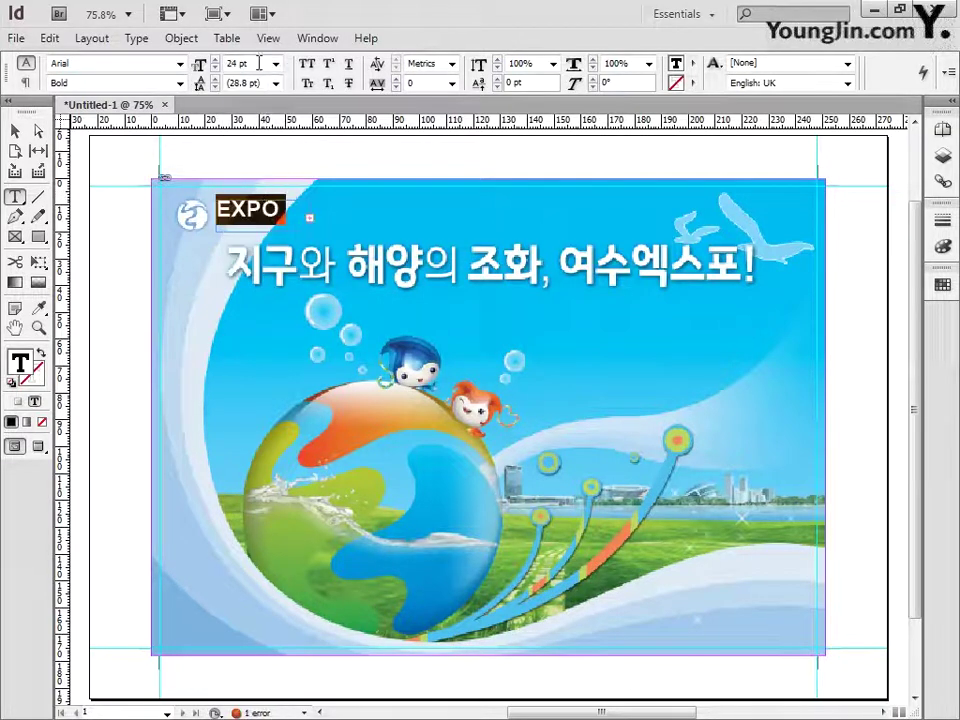
triple_click(240, 63)
text(16)
key(Return)
- Reduce the YEOSU KOREA line to 10 pt and one size step further, and shrink the EXPO 2012 line by one size step
drag(300, 221, 216, 222)
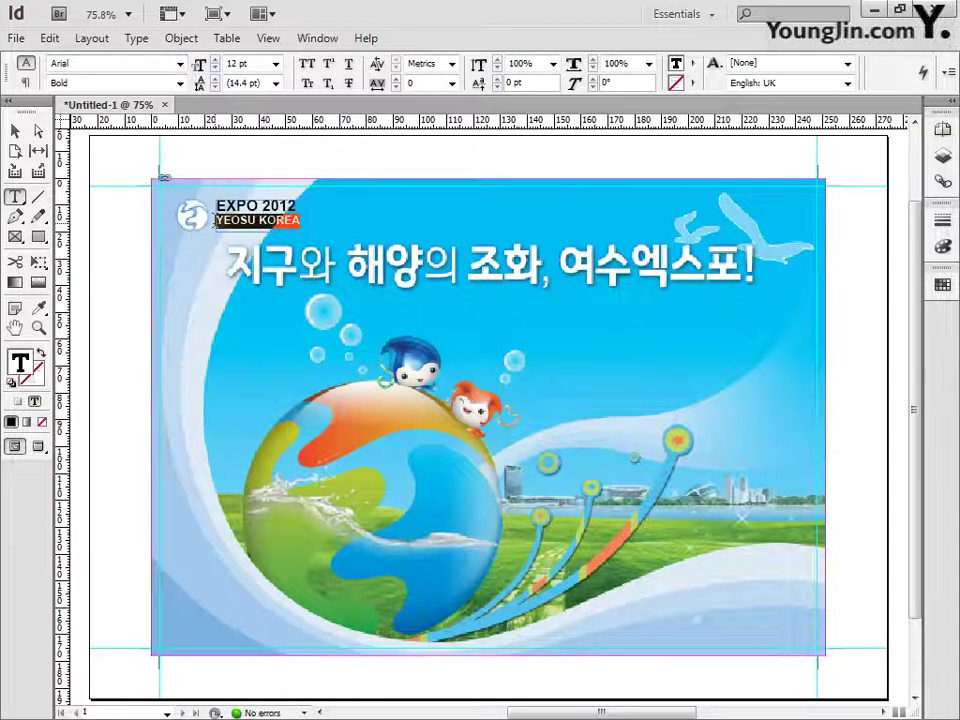
click(213, 69)
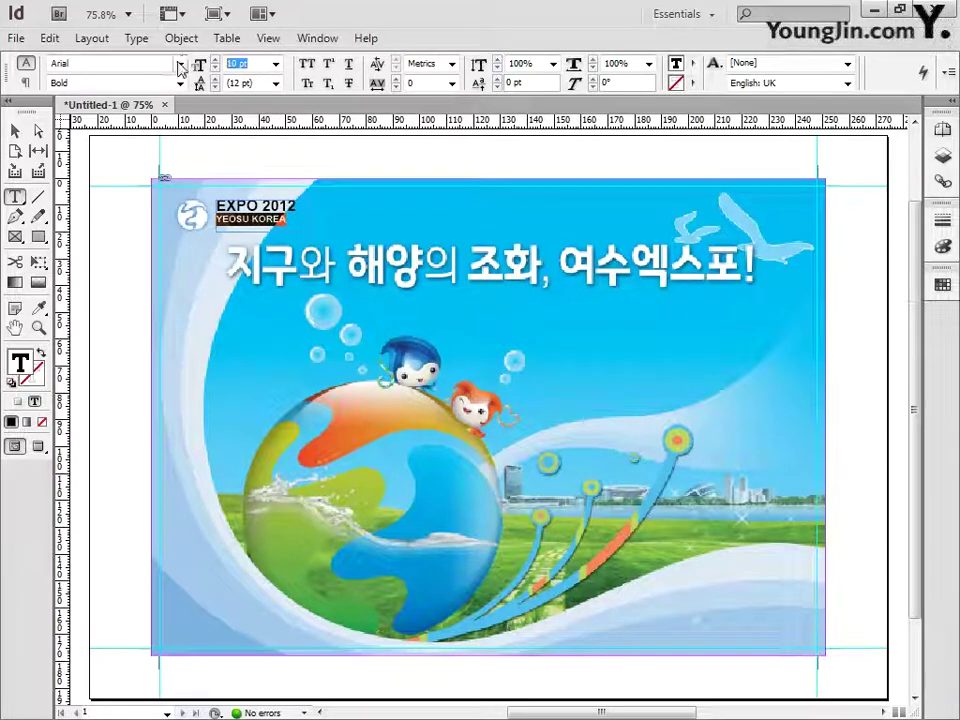
key(ctrl+shift+comma)
triple_click(255, 205)
key(ctrl+shift+comma)
key(Escape)
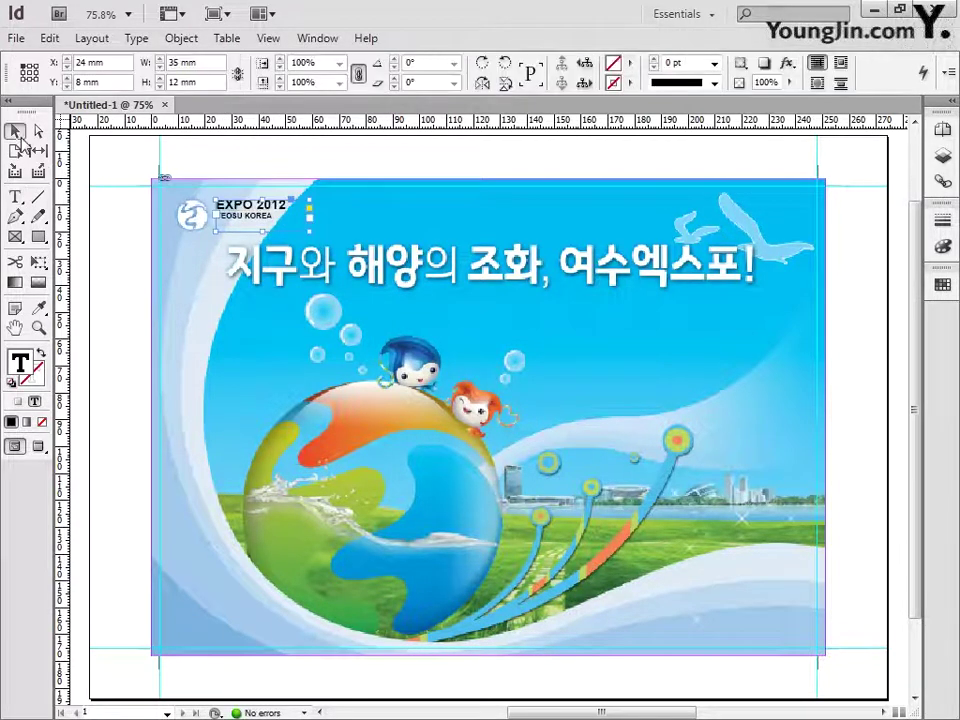
- Move the EXPO 2012 text frame to about X 23 mm, Y 10 mm and recolour all its text white
drag(236, 232, 230, 242)
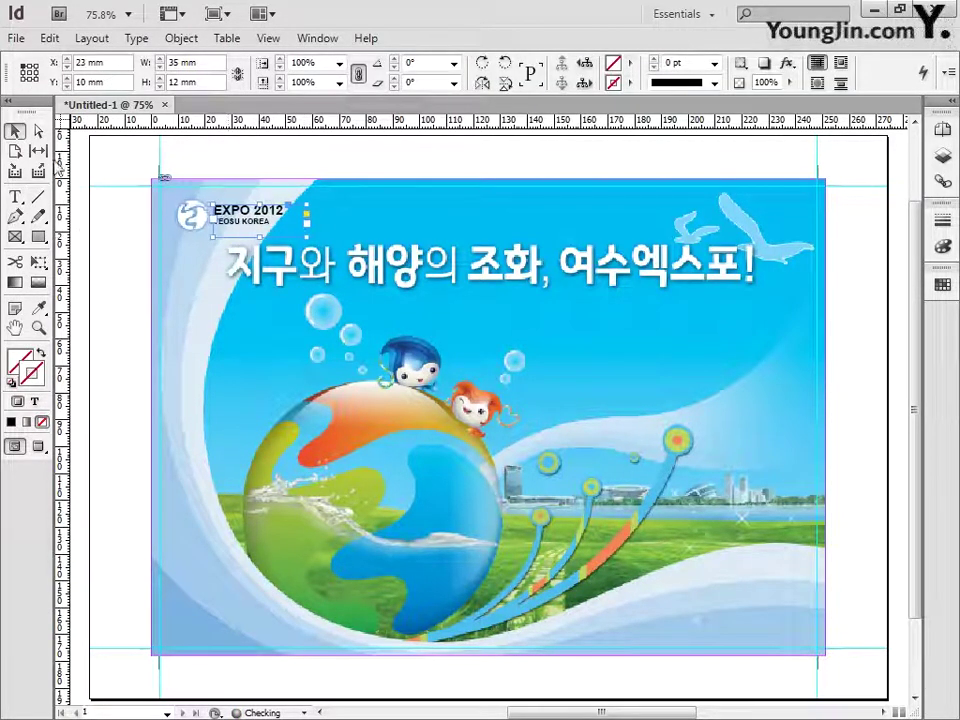
double_click(229, 220)
key(ctrl+a)
double_click(30, 368)
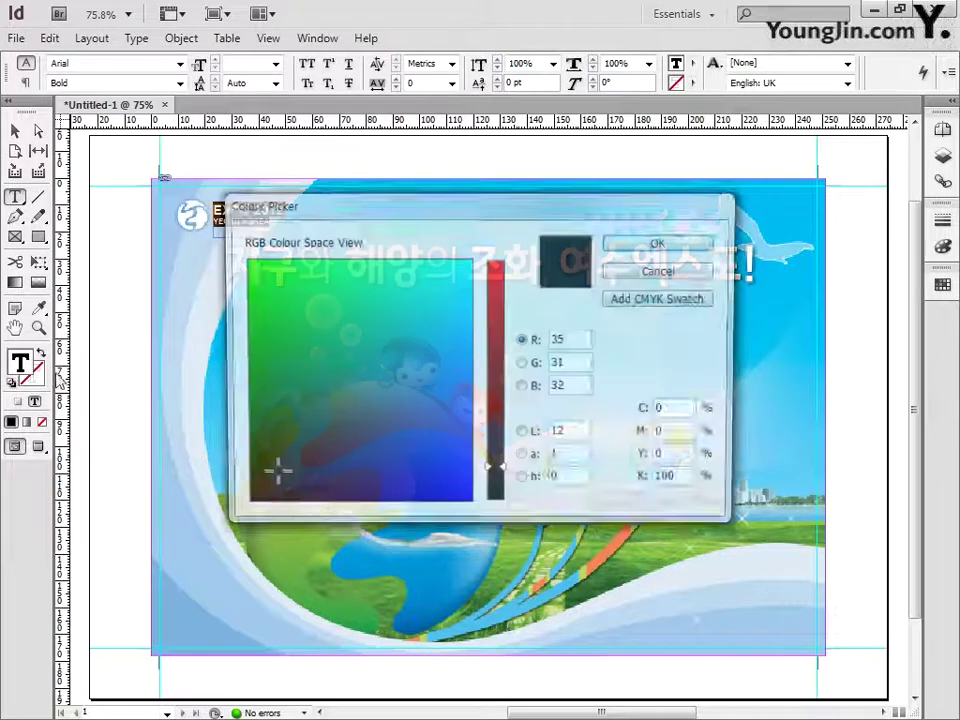
click(470, 260)
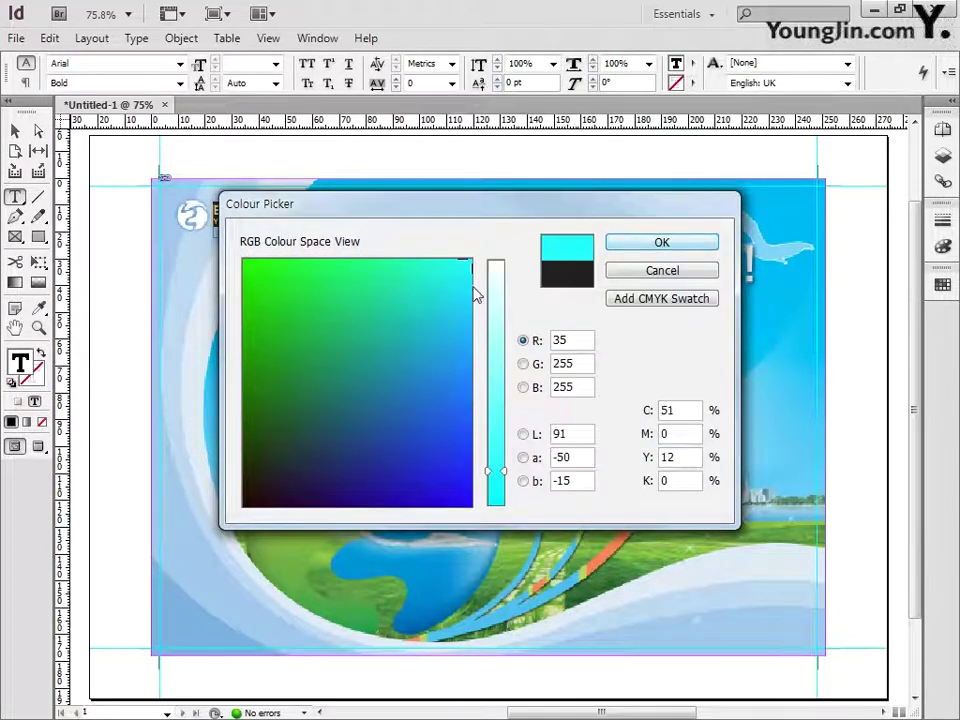
click(497, 261)
click(620, 244)
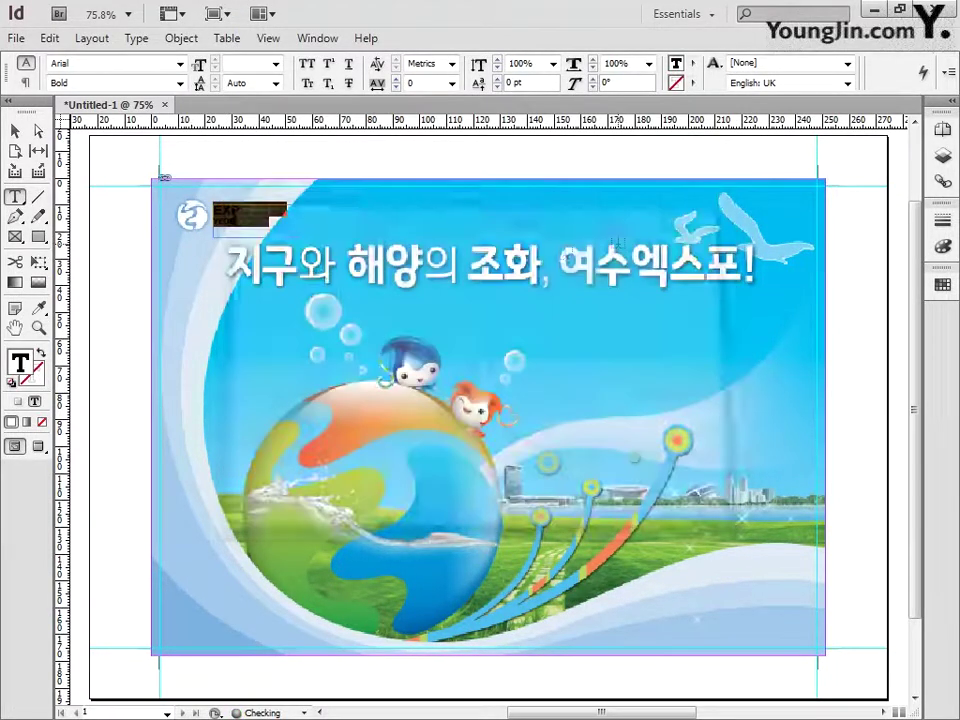
- Apply an Outer Glow effect to the EXPO 2012 text frame with Multiply mode, 2 mm size and 10% spread
click(15, 130)
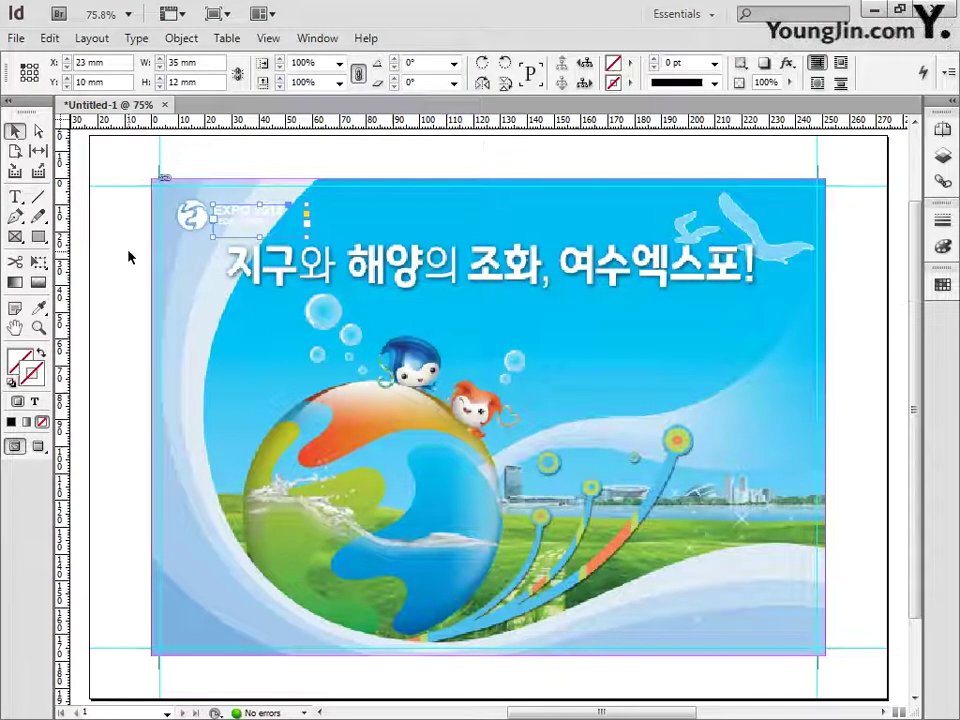
right_click(261, 224)
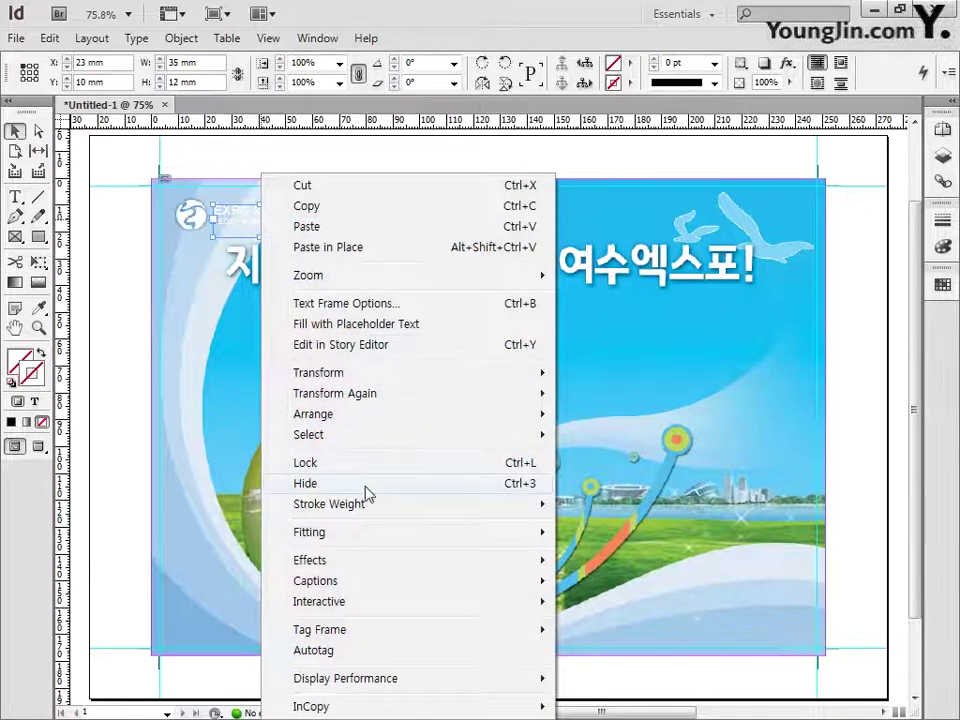
mouse_move(375, 559)
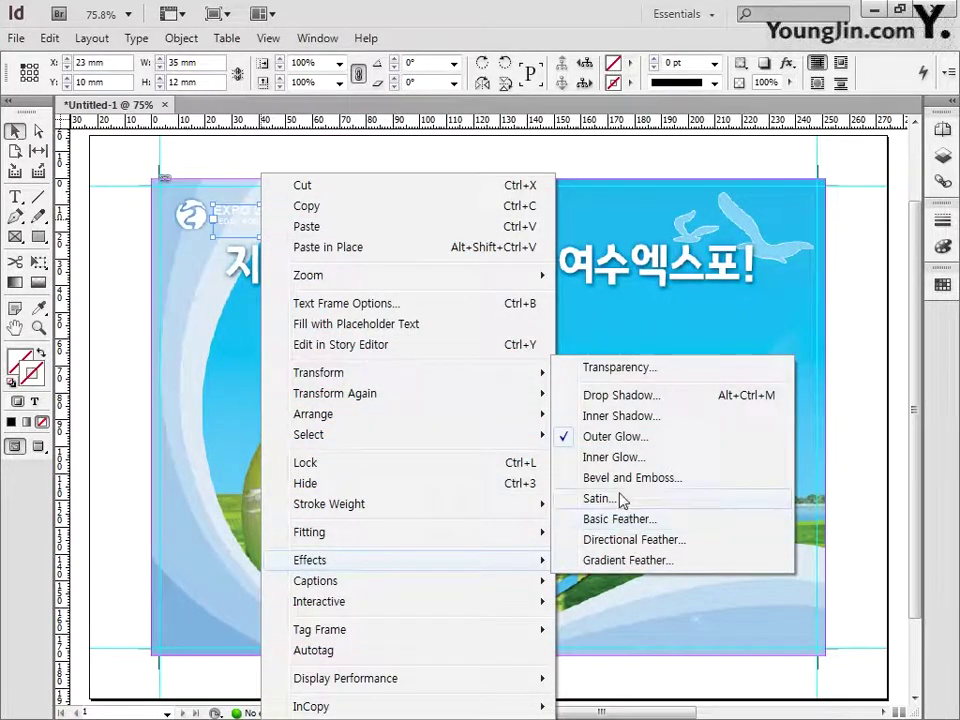
click(617, 438)
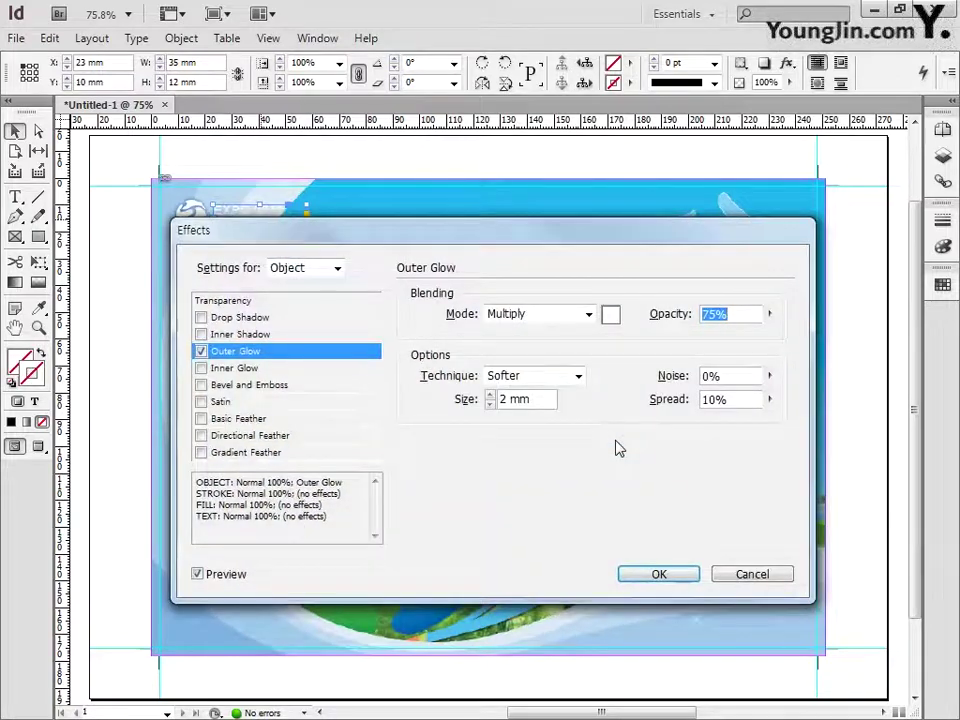
click(562, 318)
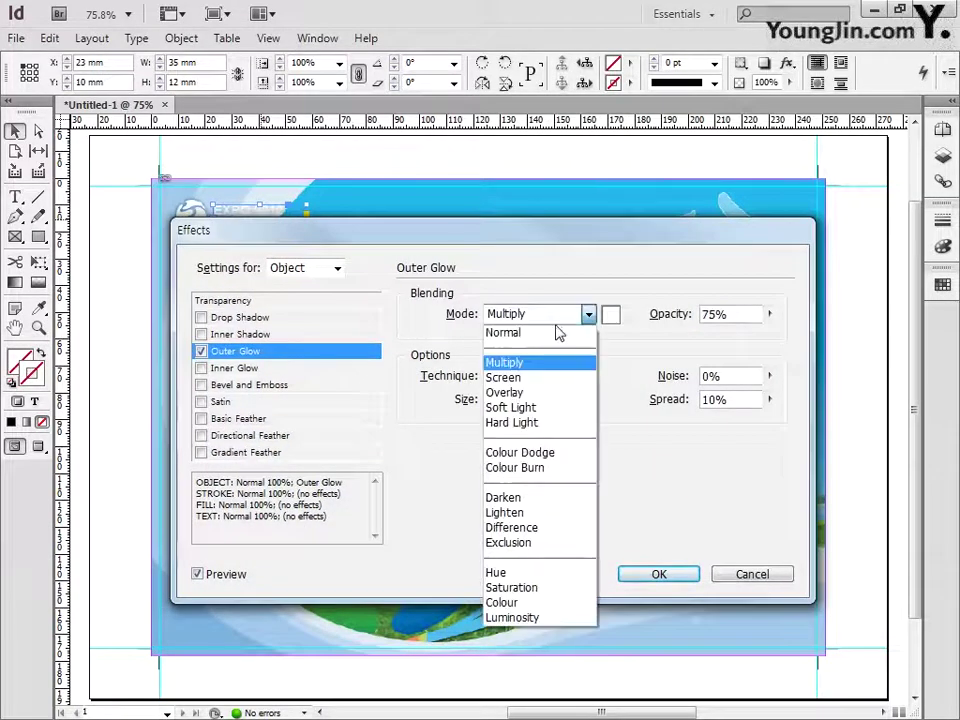
click(537, 368)
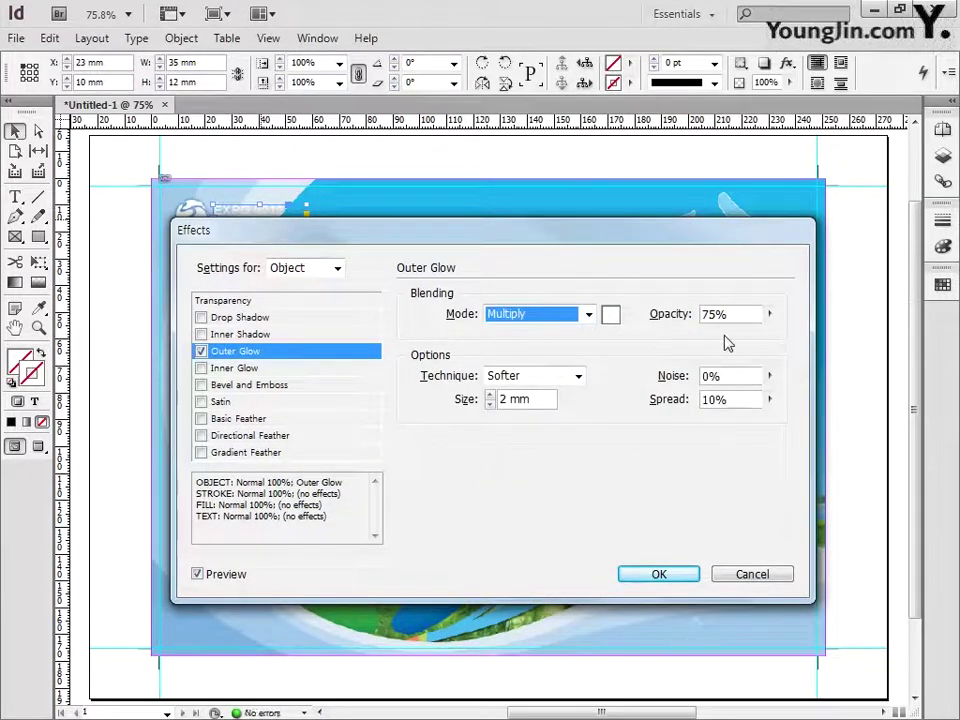
click(443, 399)
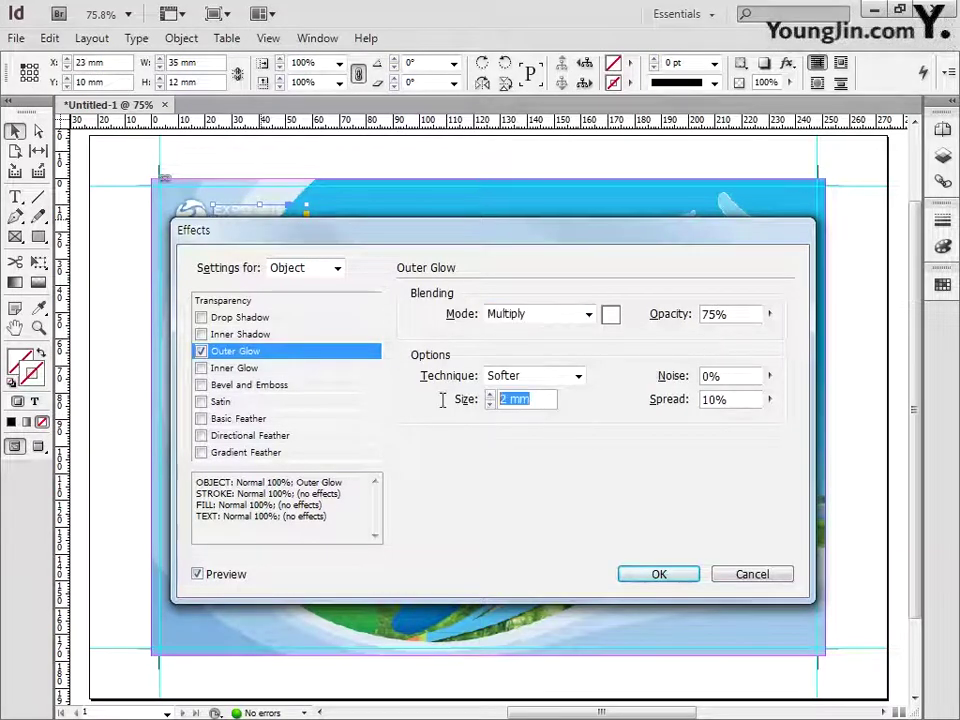
text(2)
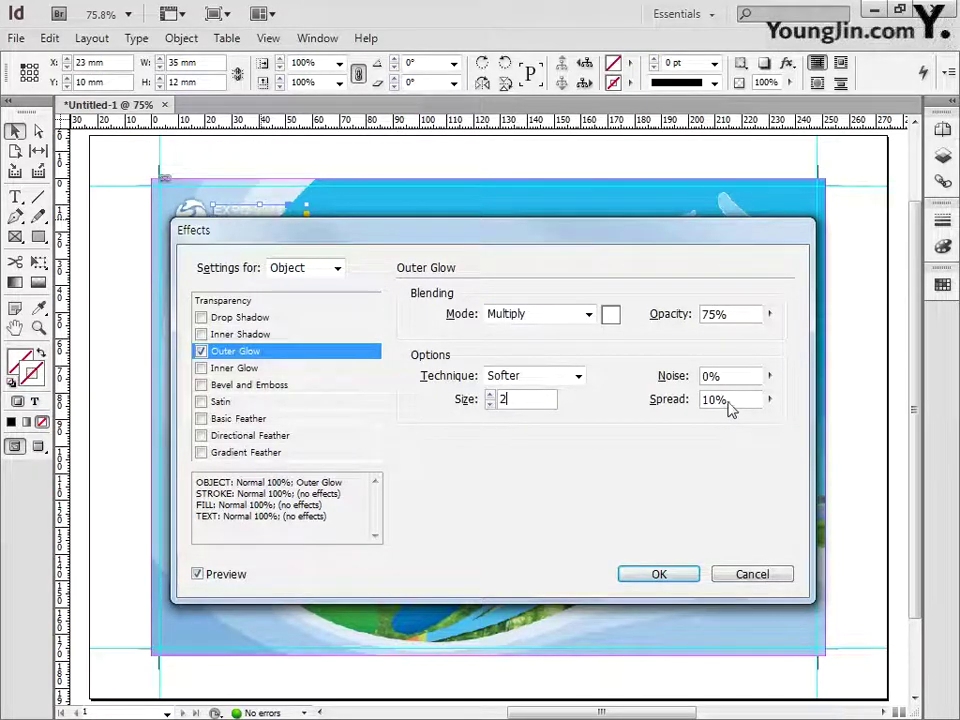
click(660, 404)
text(10)
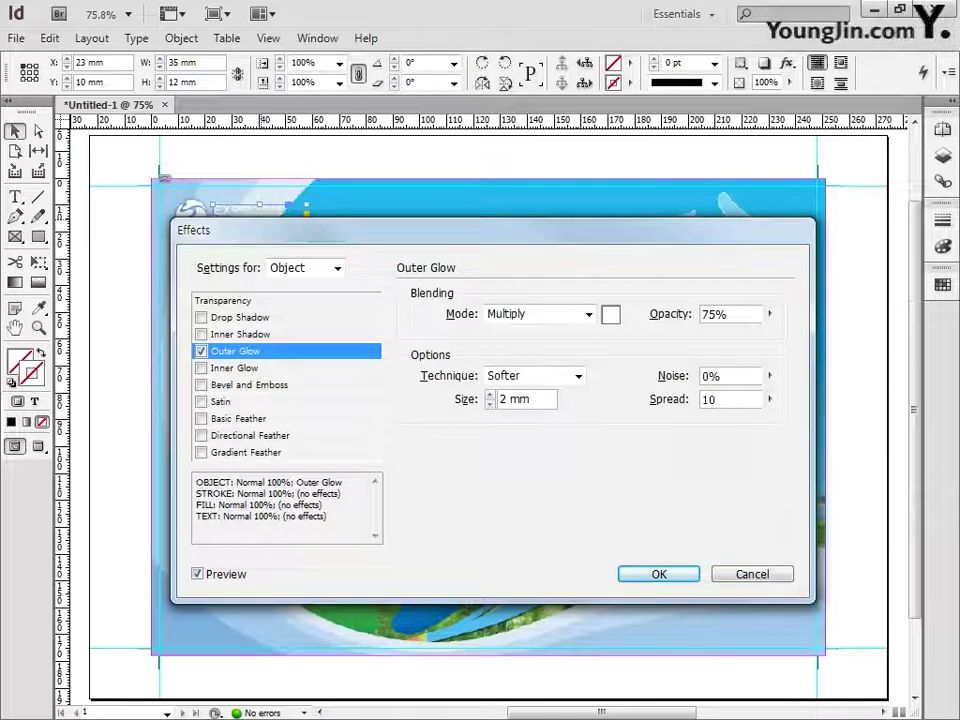
- Set the Outer Glow colour to CMYK with 80% cyan, apply the effect and deselect the text frame
click(611, 315)
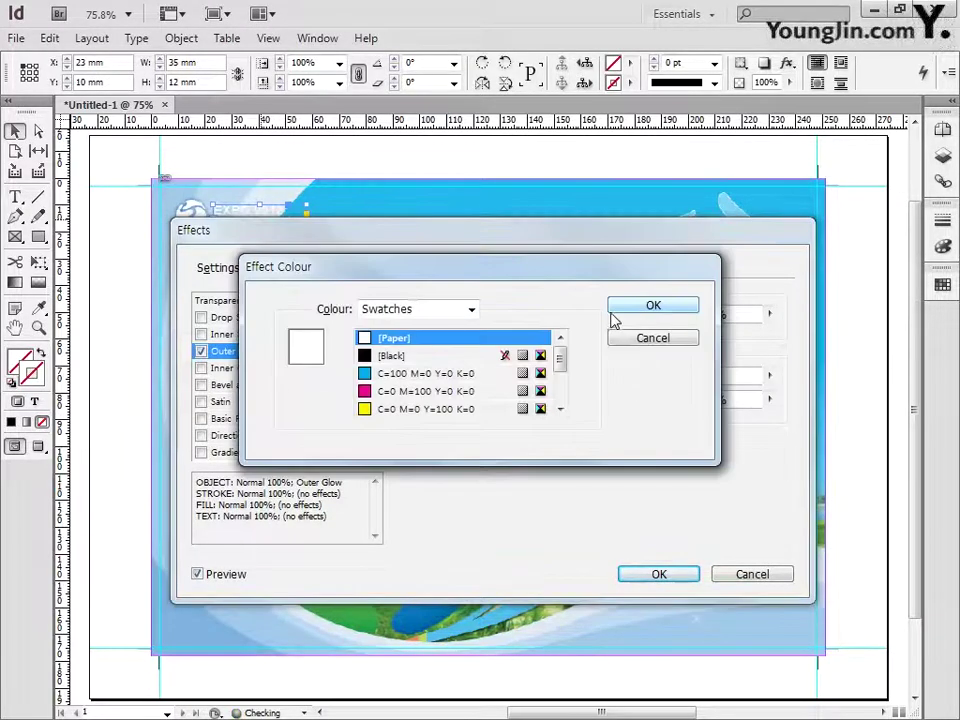
click(470, 310)
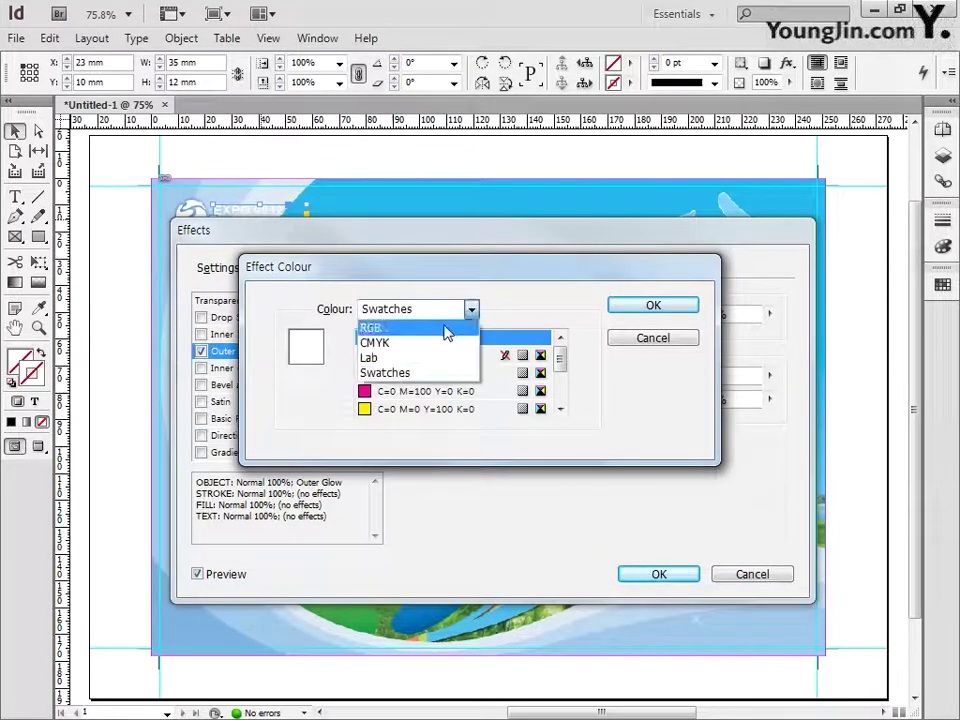
click(427, 346)
double_click(531, 345)
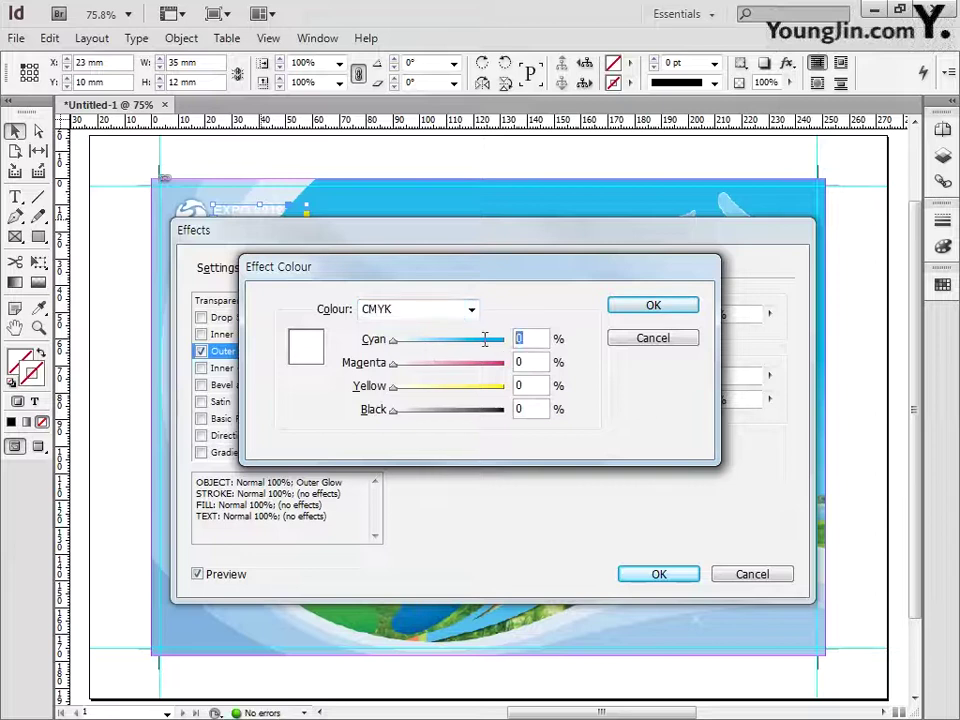
text(80)
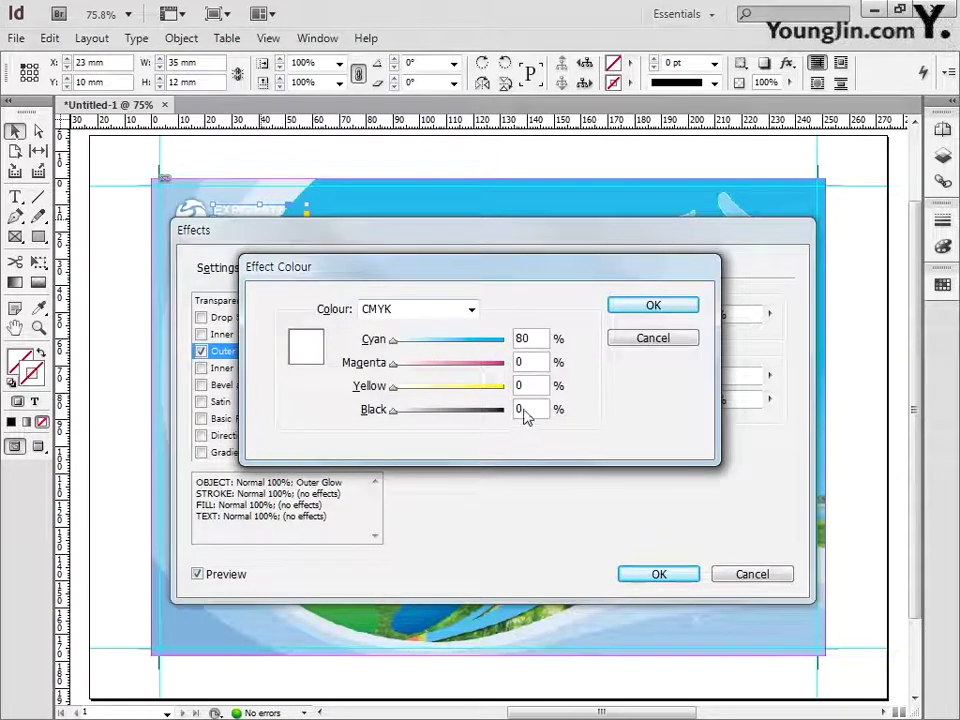
click(634, 309)
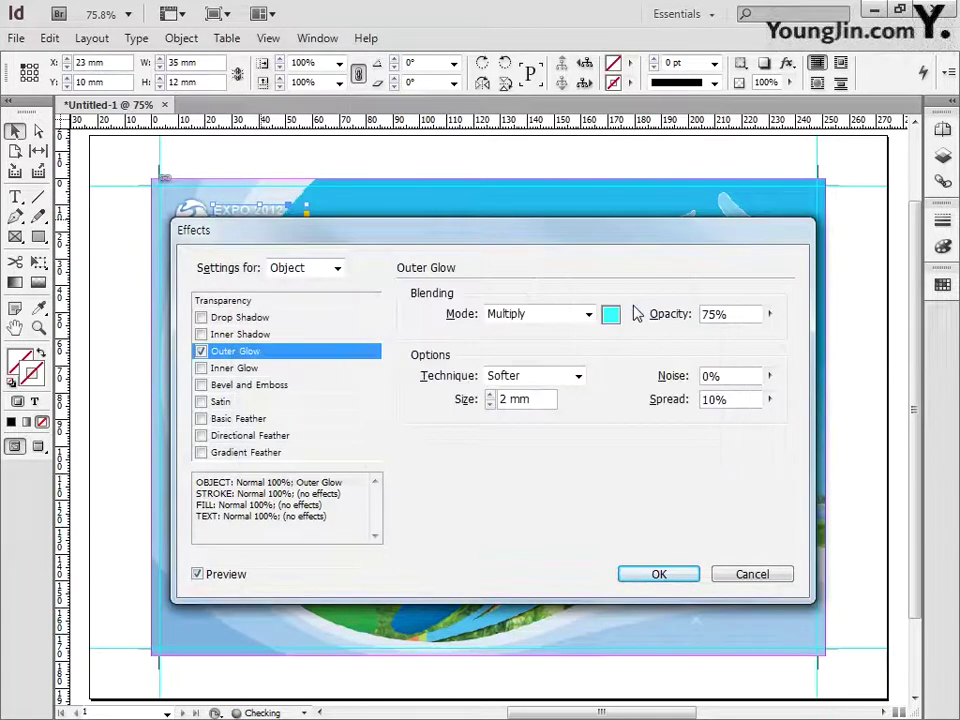
click(653, 575)
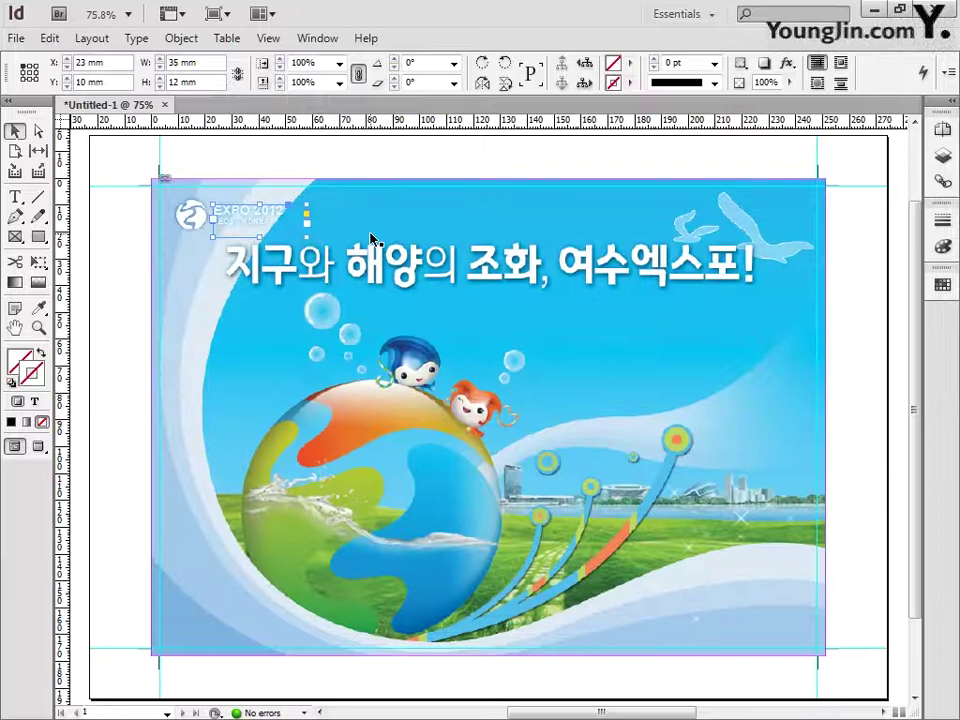
click(371, 240)
key(ctrl+shift+a)
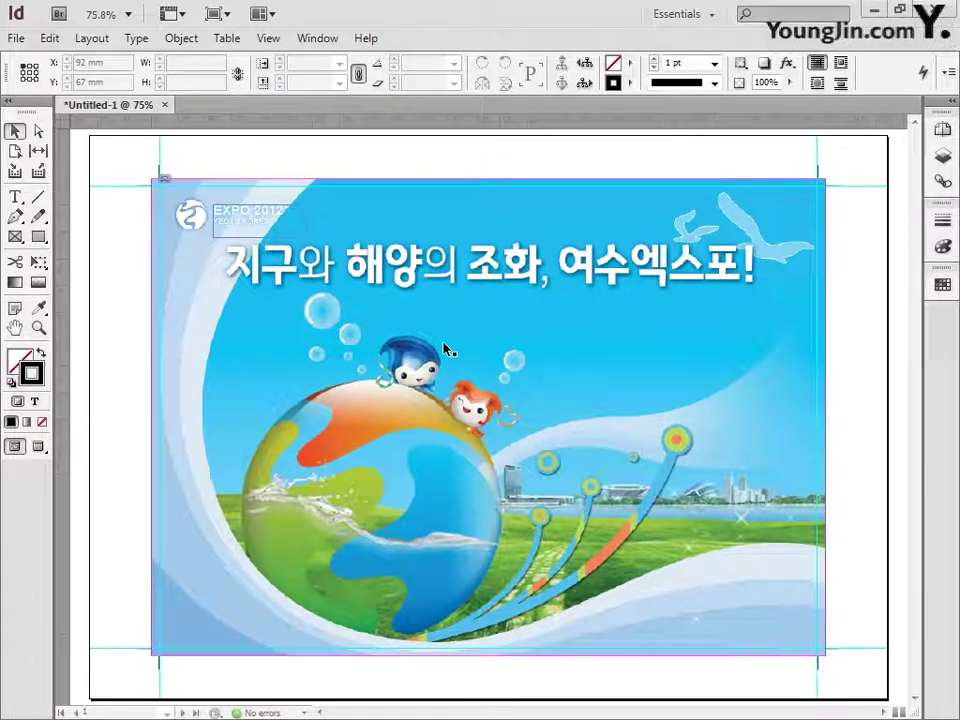
- Add a text frame reading Expo 2012 Yeosu Korea below the headline, adjusted to about 71 × 7 mm at X 154 mm, Y 43 mm
click(15, 200)
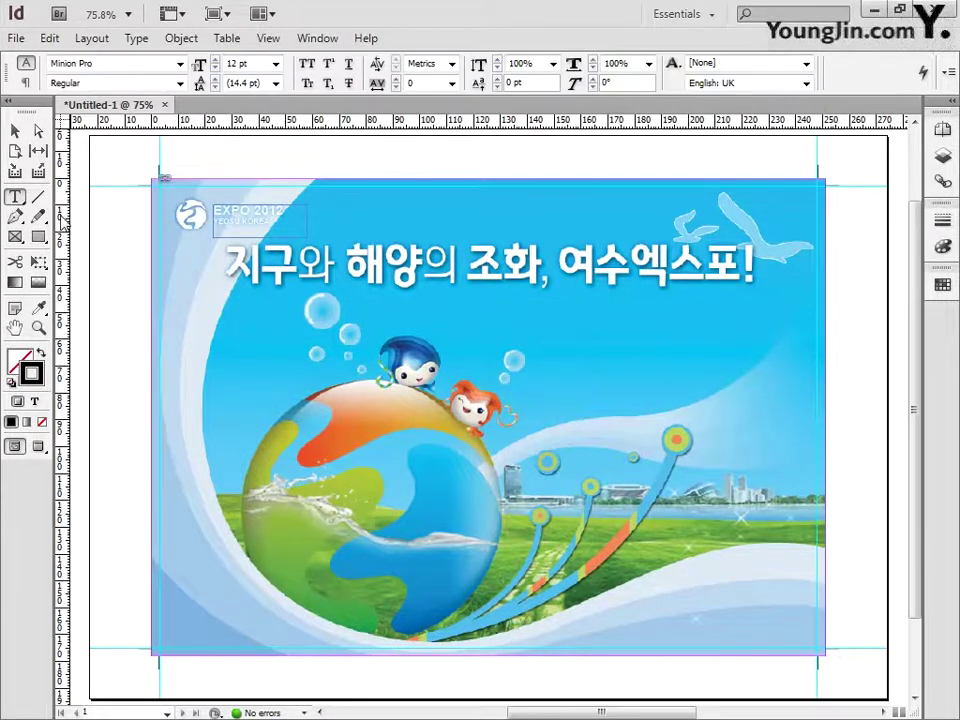
drag(635, 300, 755, 315)
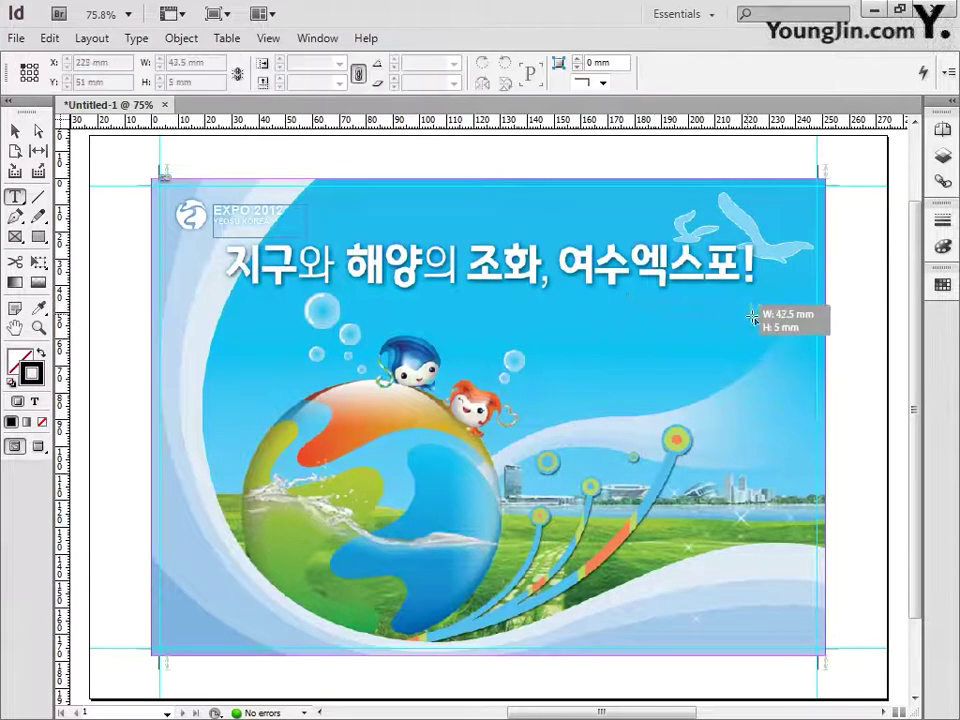
text(EX)
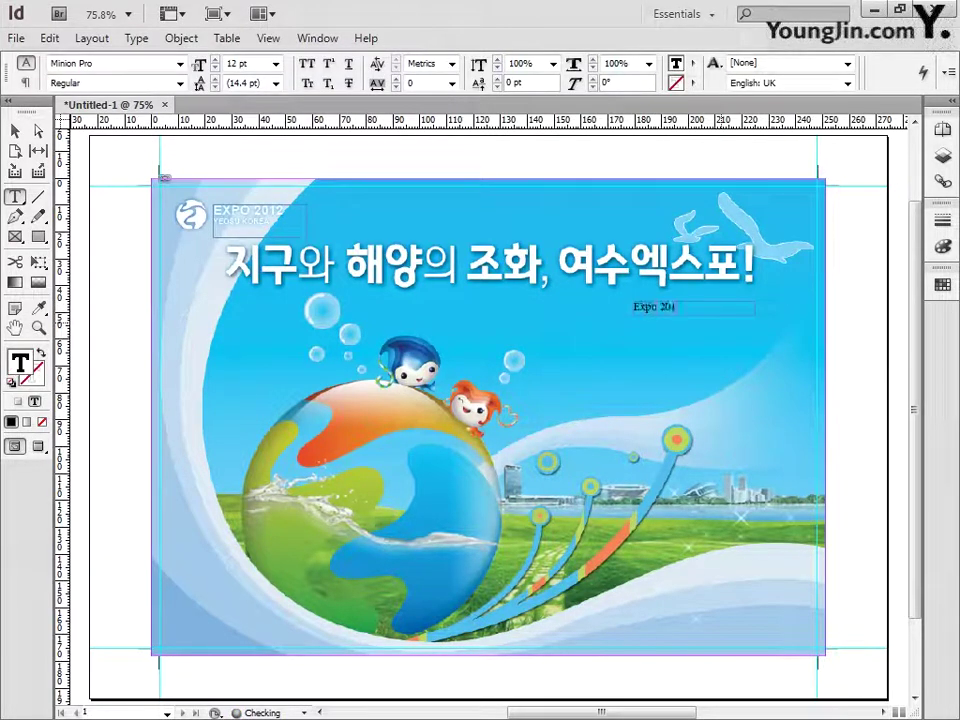
text(po 2012 Yeosu Korea)
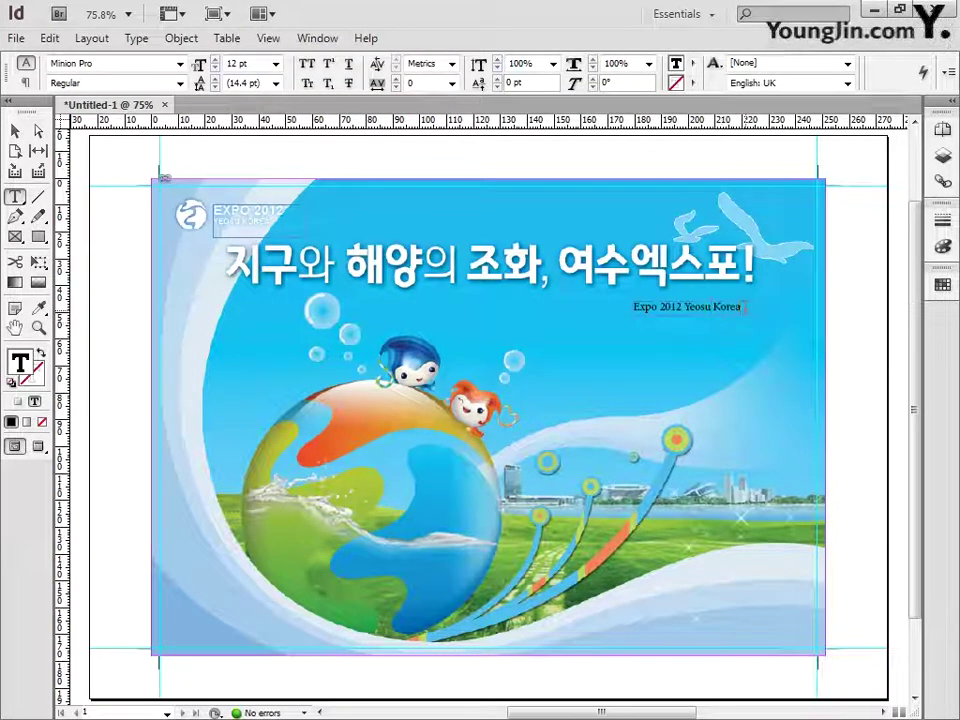
key(Escape)
drag(687, 310, 755, 305)
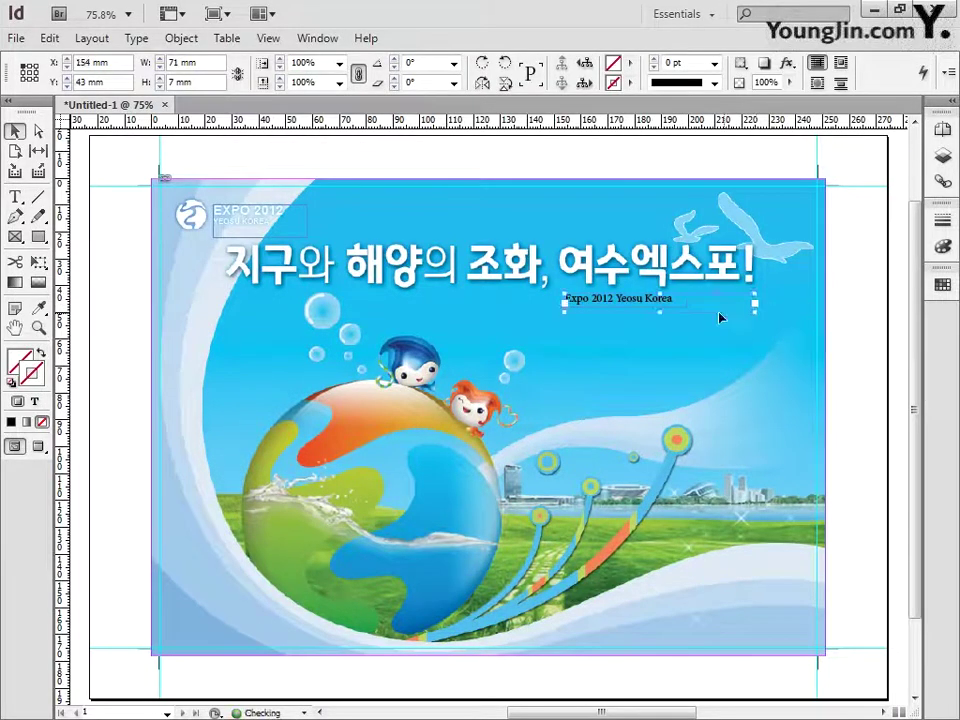
- Set all of the Expo 2012 Yeosu Korea text below the headline in Arial and colour it white
double_click(719, 317)
key(ctrl+a)
click(180, 63)
click(167, 58)
double_click(20, 360)
click(471, 259)
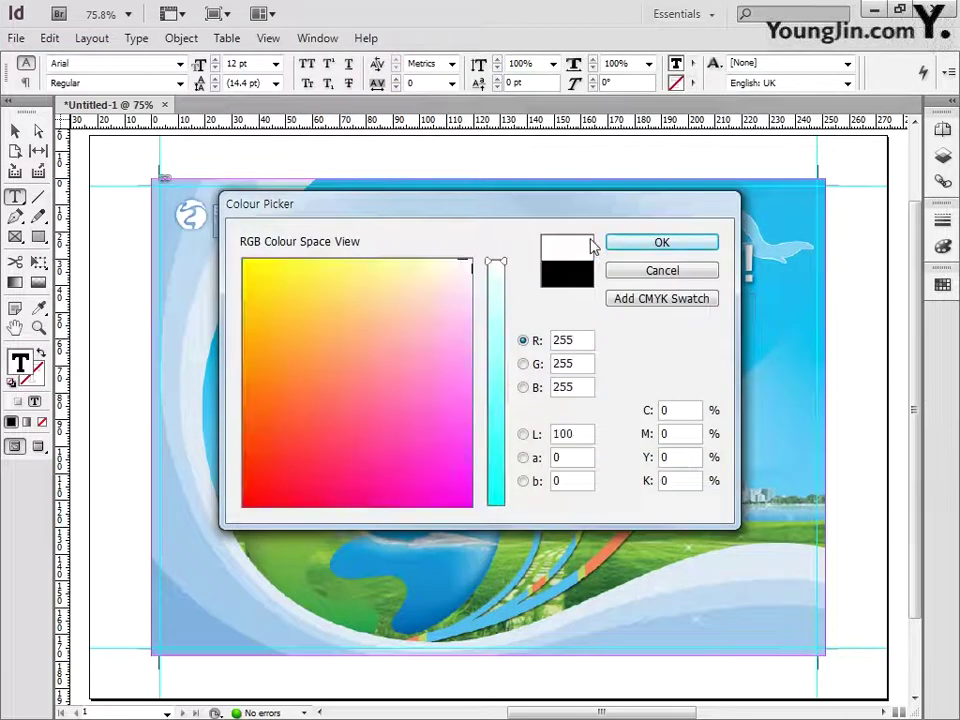
click(625, 243)
- Set the Expo 2012 Yeosu Korea subtitle to 18 pt in the Regular style and finish editing its text
click(276, 63)
click(250, 184)
click(180, 83)
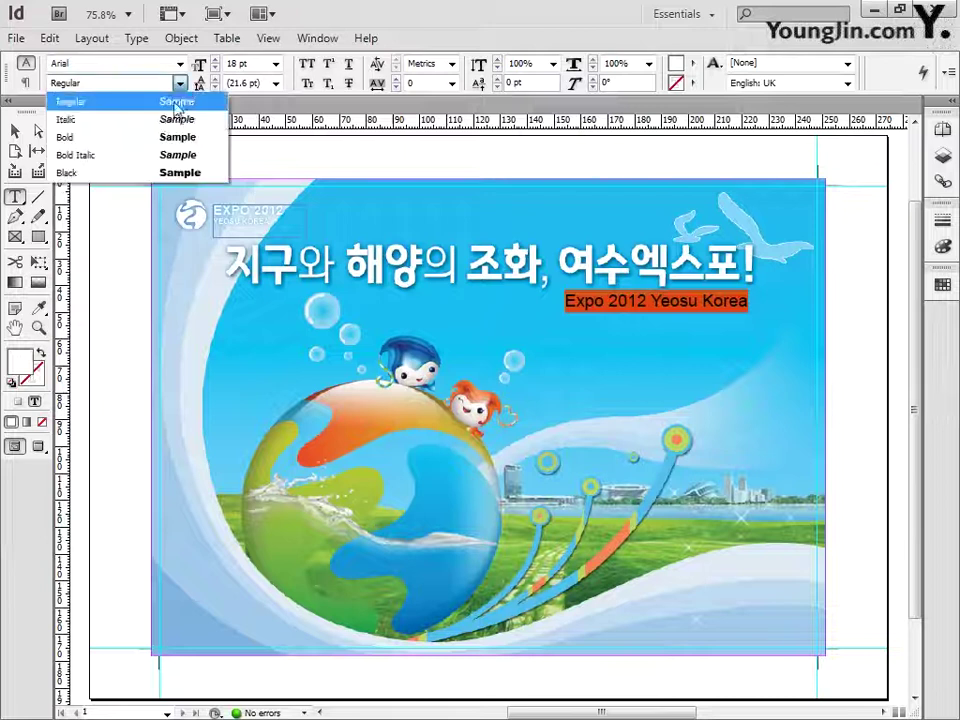
click(175, 103)
key(Escape)
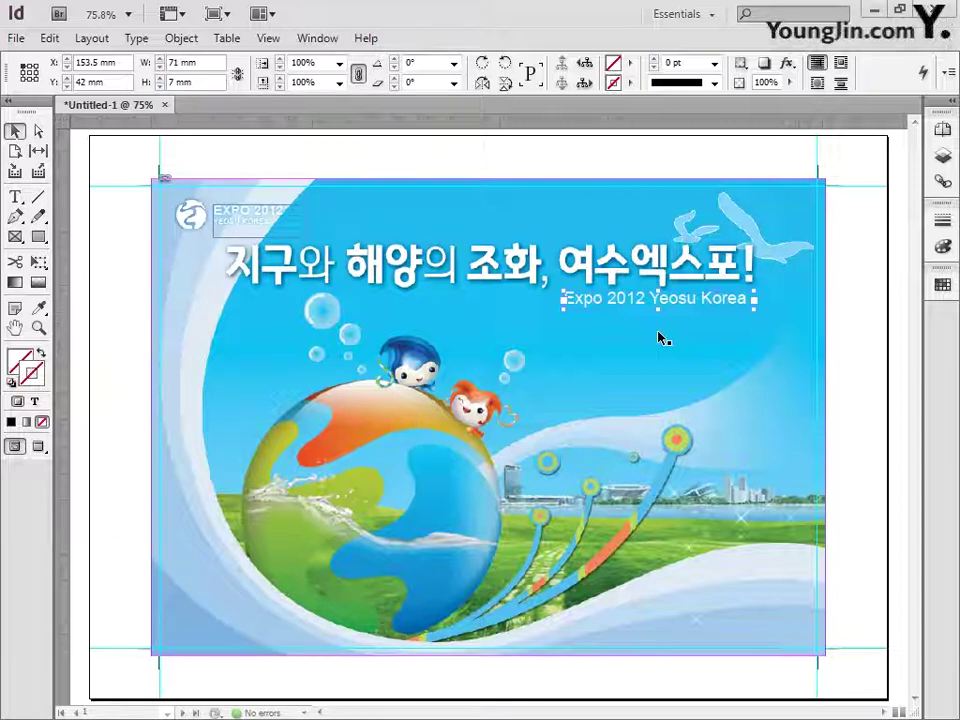
- Draw a closed Pen path about 64.5 × 64 mm over the lower-left globe, with one side curving along the pale band
click(16, 329)
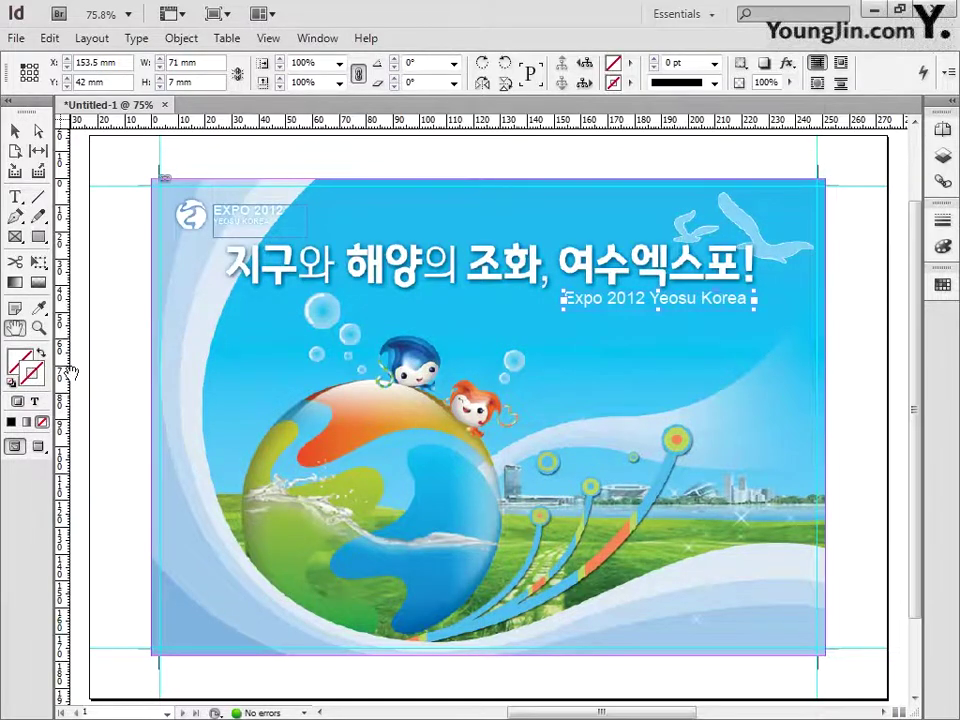
drag(69, 371, 531, 639)
click(39, 329)
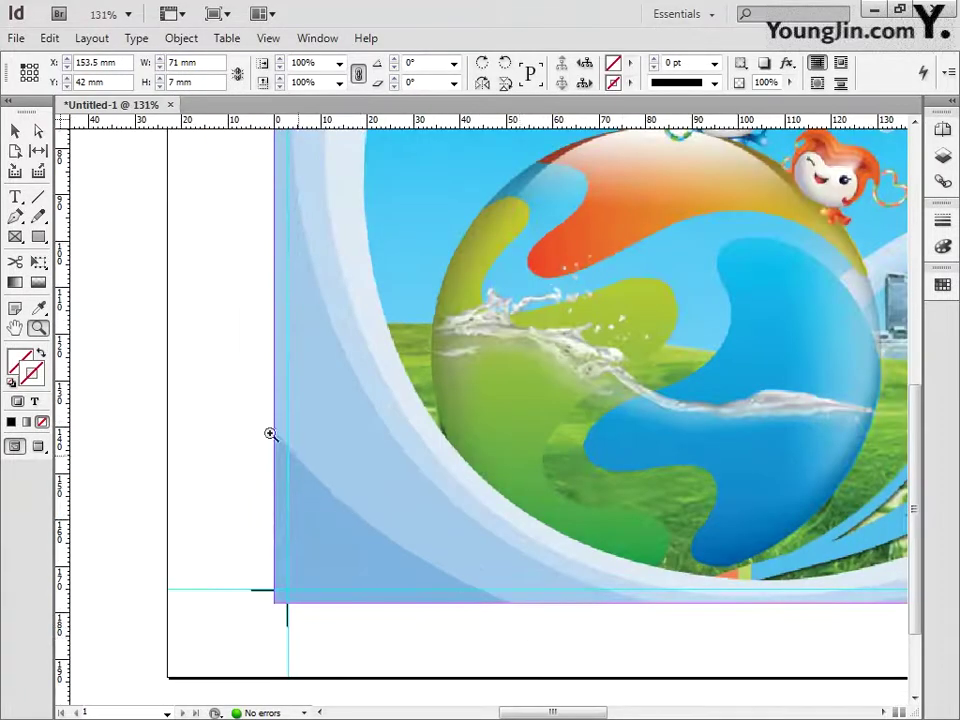
click(16, 218)
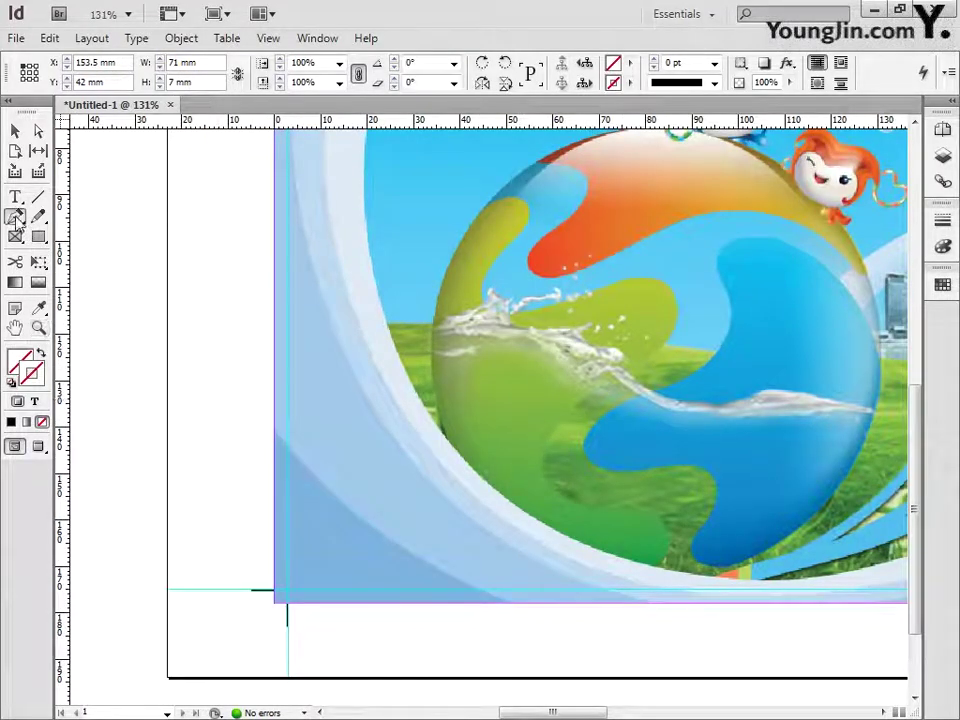
click(347, 294)
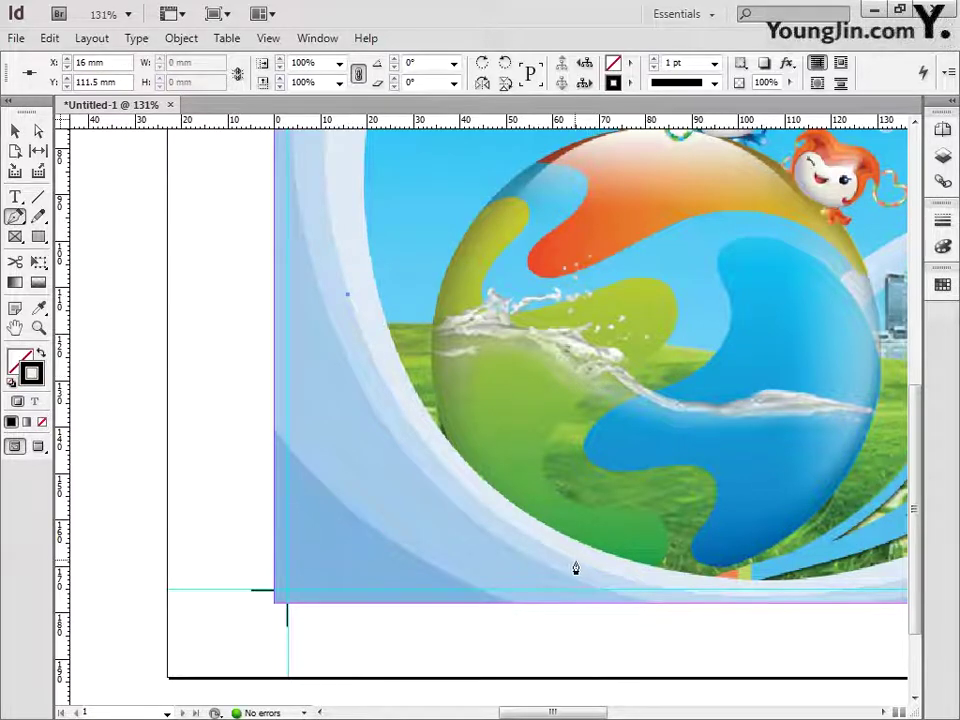
drag(575, 562, 740, 617)
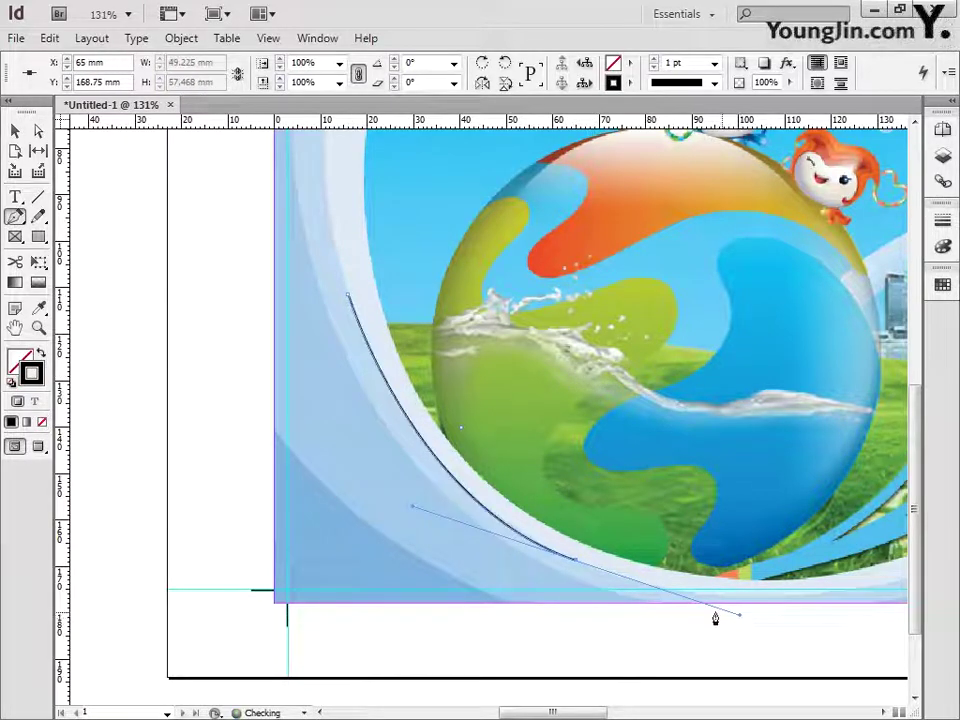
click(575, 561)
click(647, 420)
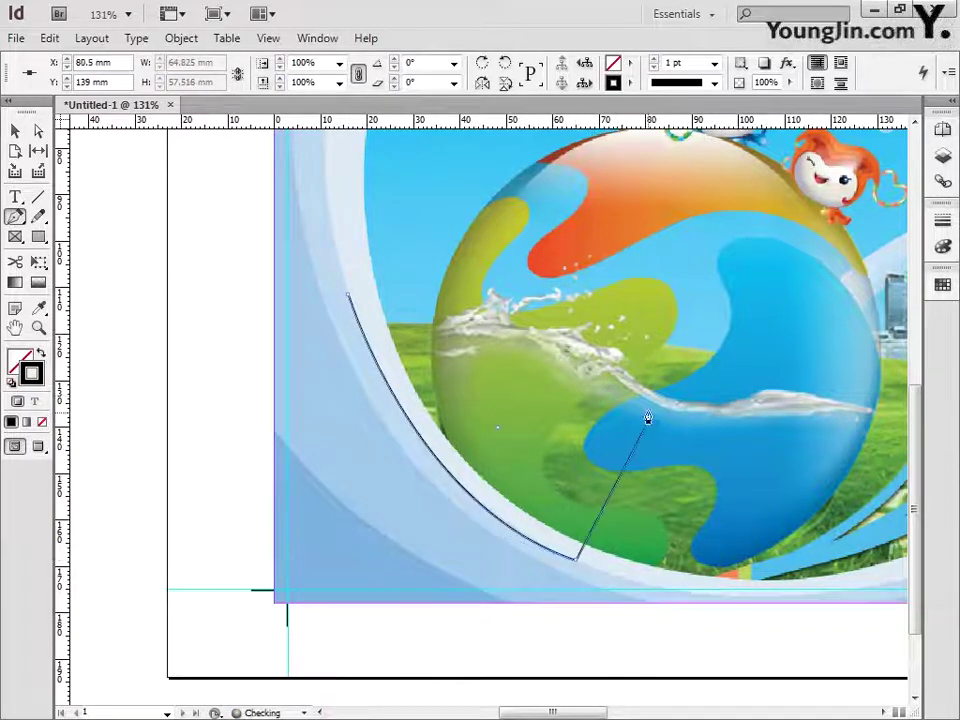
click(523, 266)
click(347, 295)
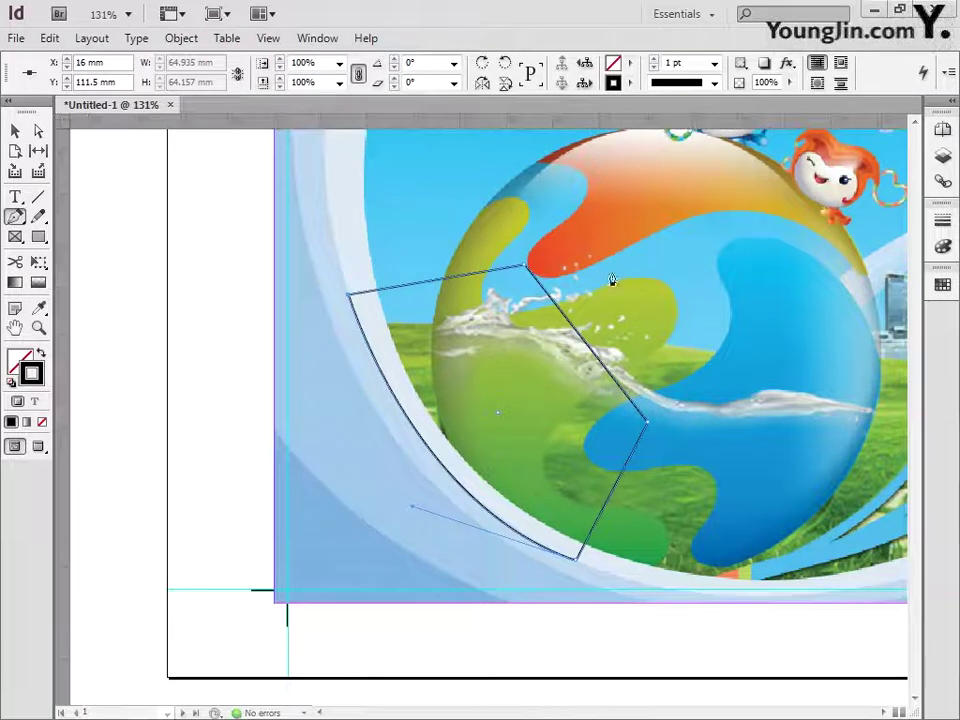
- Remove the stroke from the closed path over the globe's lower-left part
key(ctrl+r)
key(v)
click(42, 421)
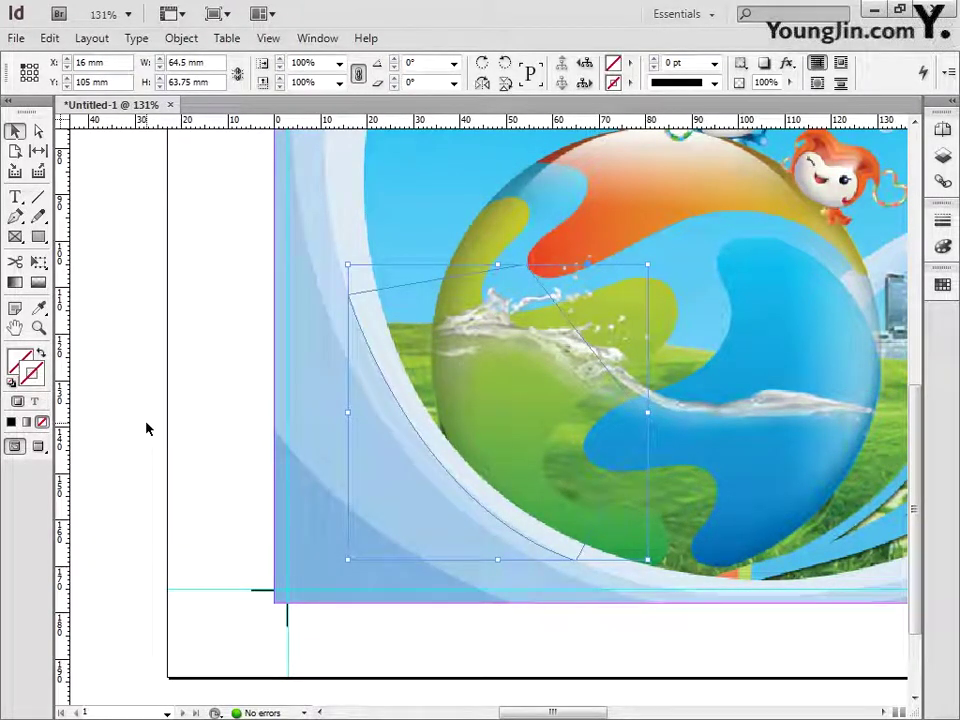
key(t)
key(shift+t)
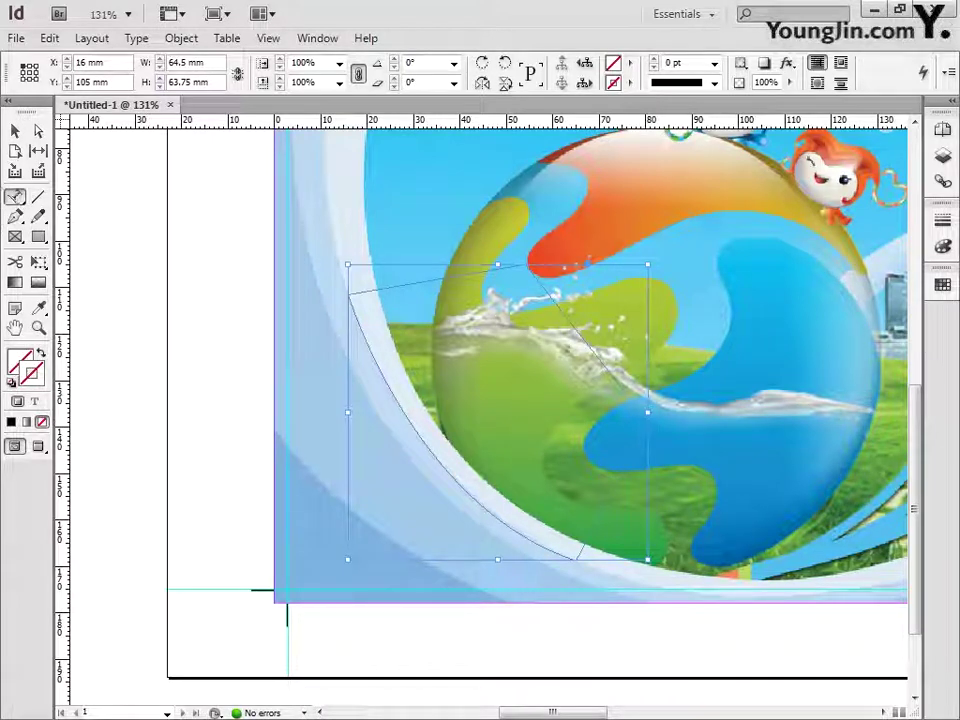
click(381, 368)
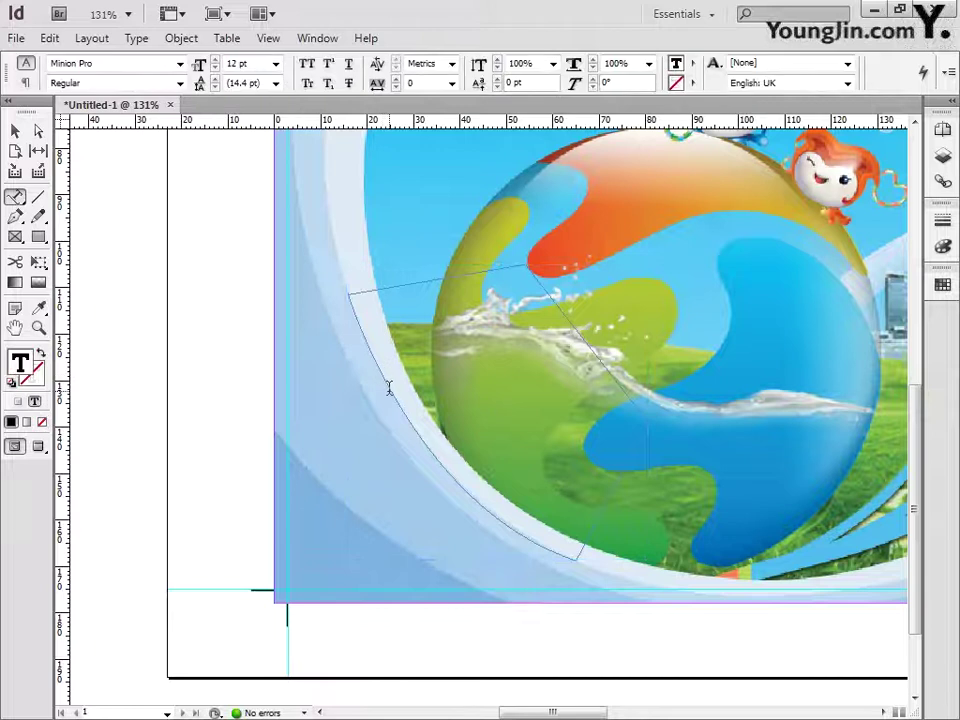
text(http)
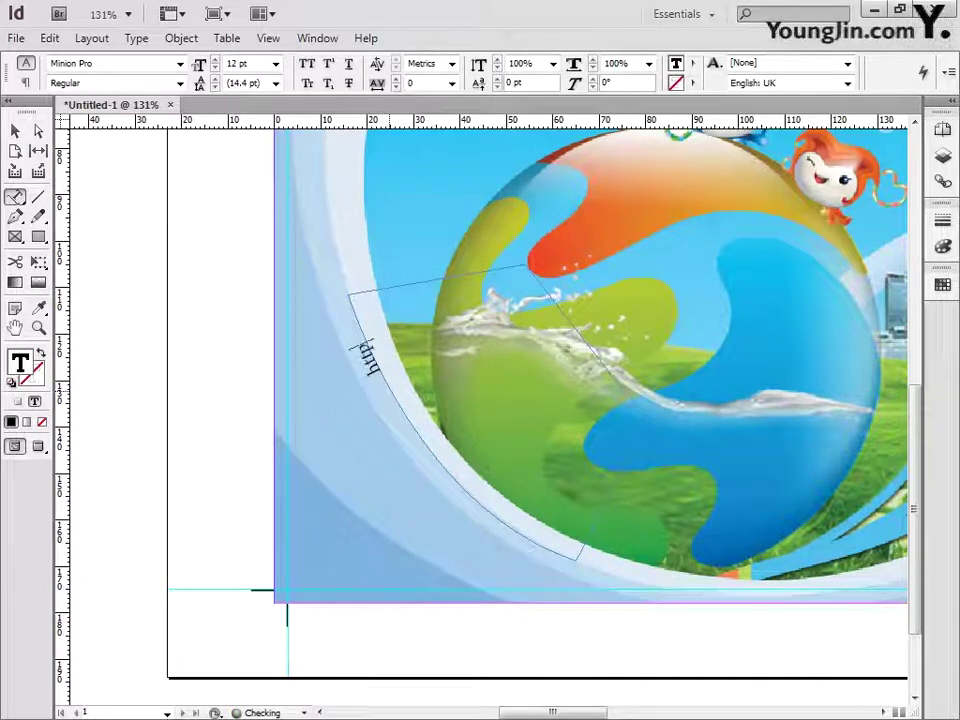
text(://www)
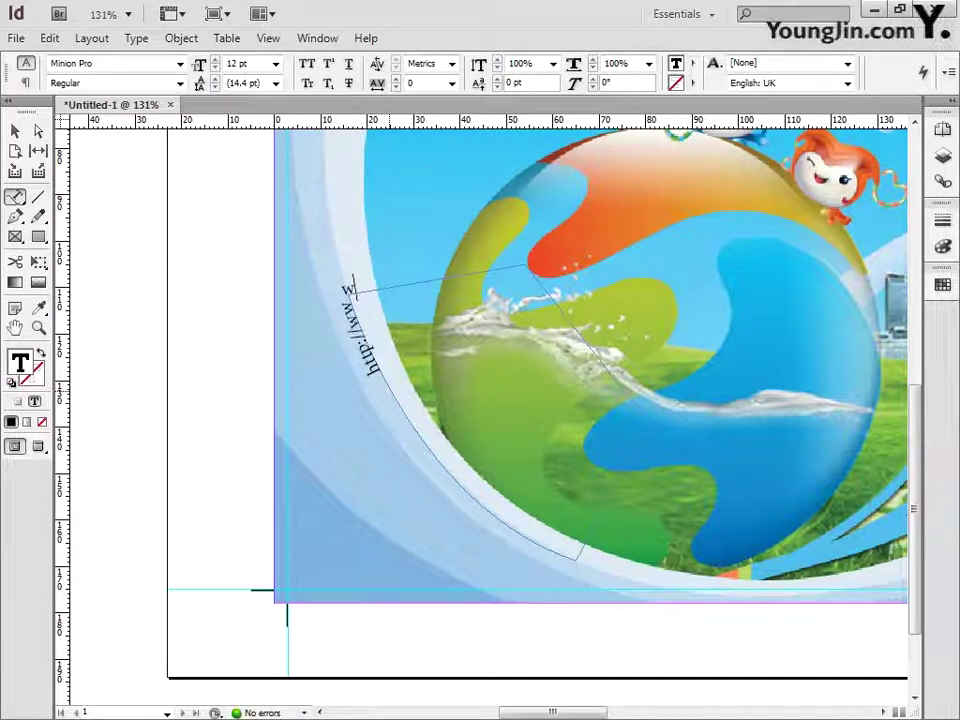
text(.2)
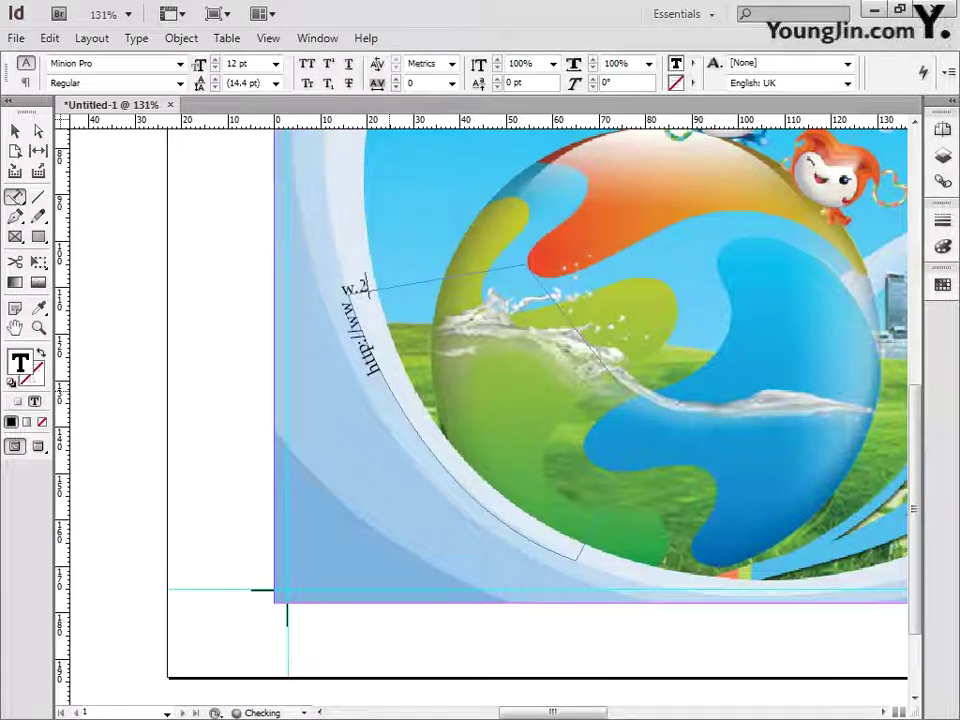
text(012)
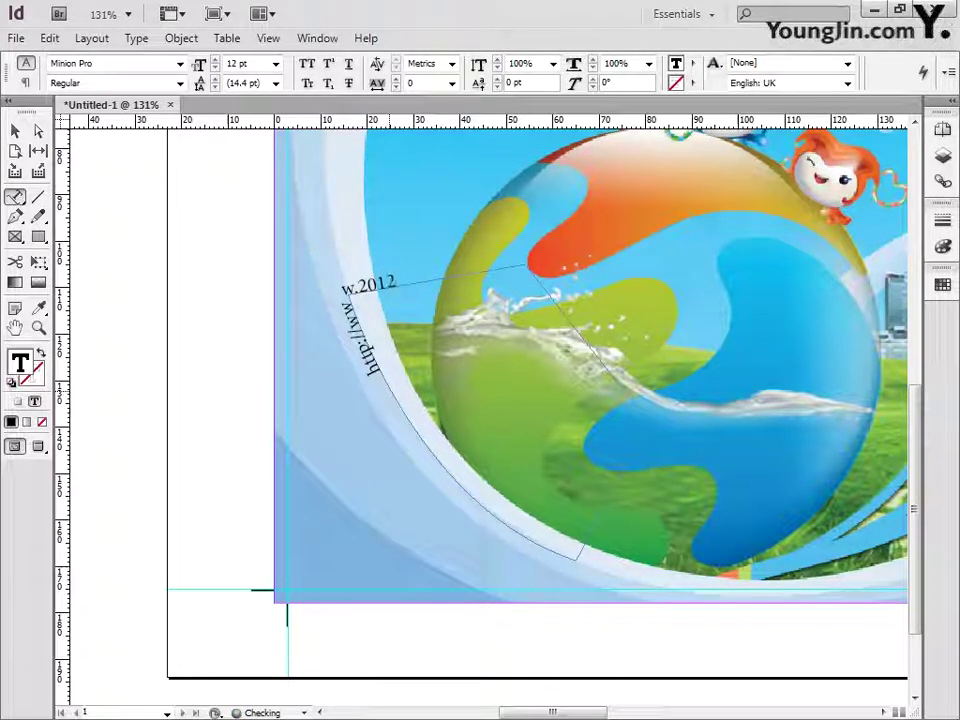
text(expo.k)
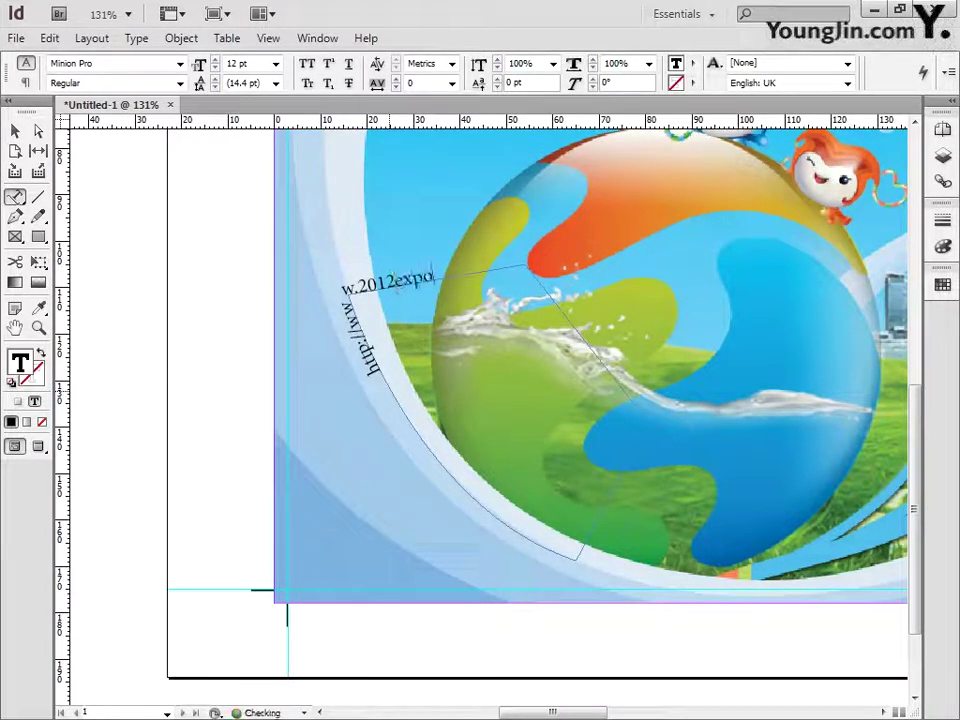
text(r)
- Set the whole web address on the path in Arial and colour it white
drag(452, 273, 376, 368)
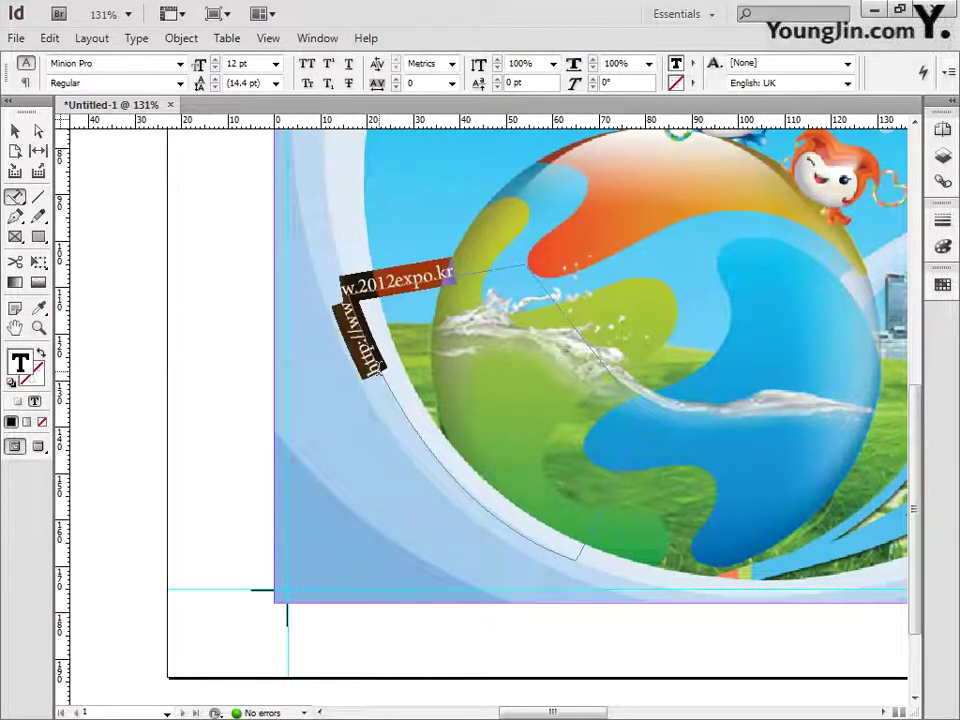
click(180, 63)
click(166, 67)
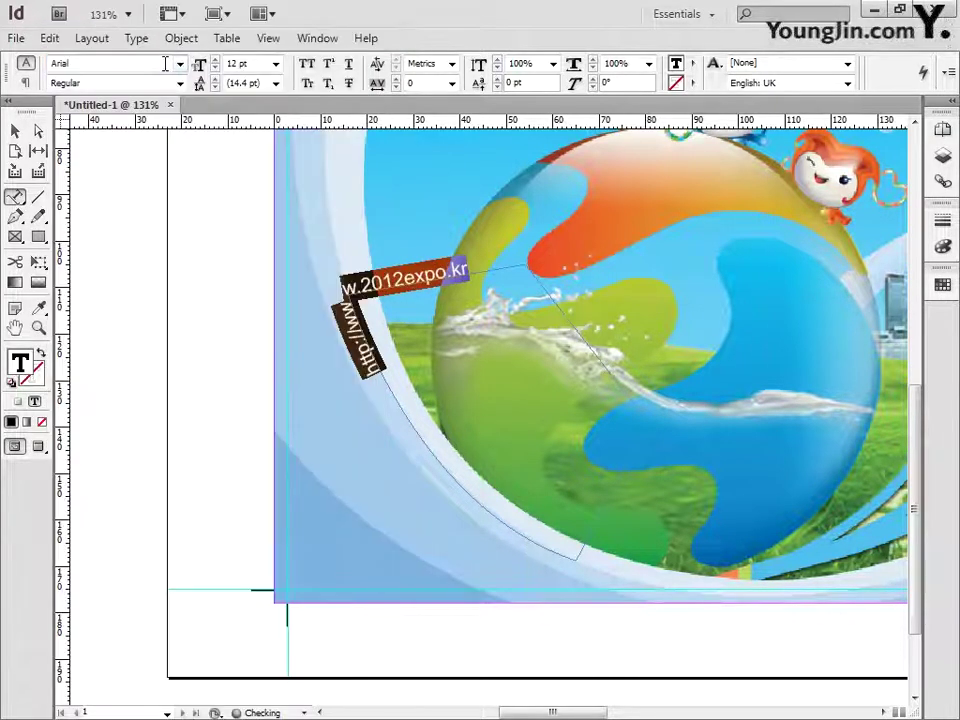
double_click(20, 366)
drag(364, 313, 495, 246)
click(496, 258)
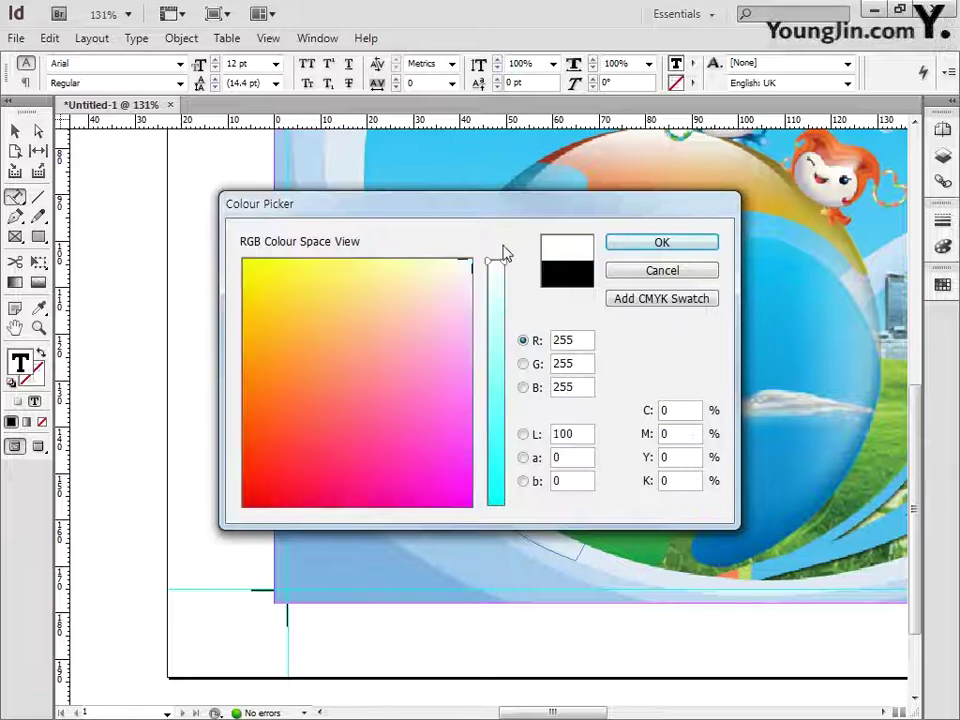
click(660, 248)
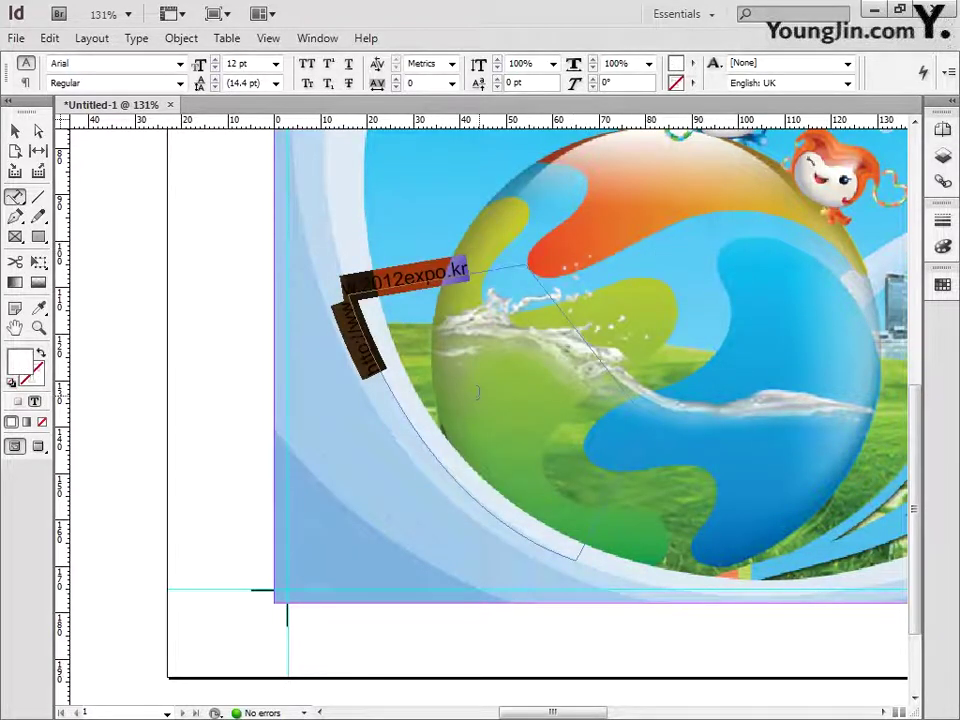
- Flip the web address on its path and align it by Ascender, keeping the Rainbow effect
click(15, 130)
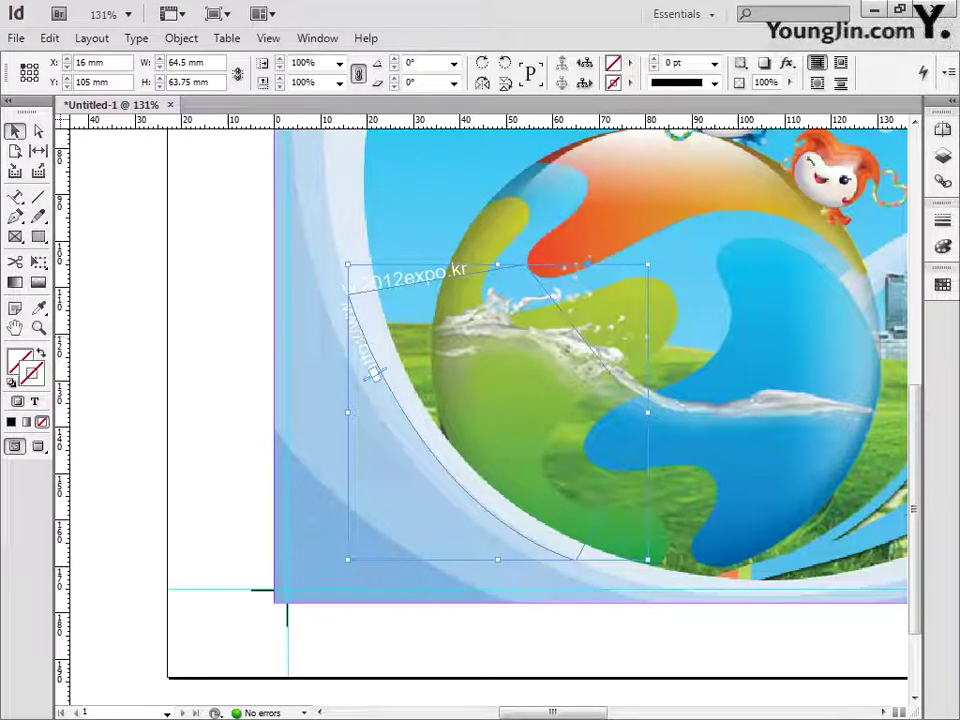
key(ctrl+r)
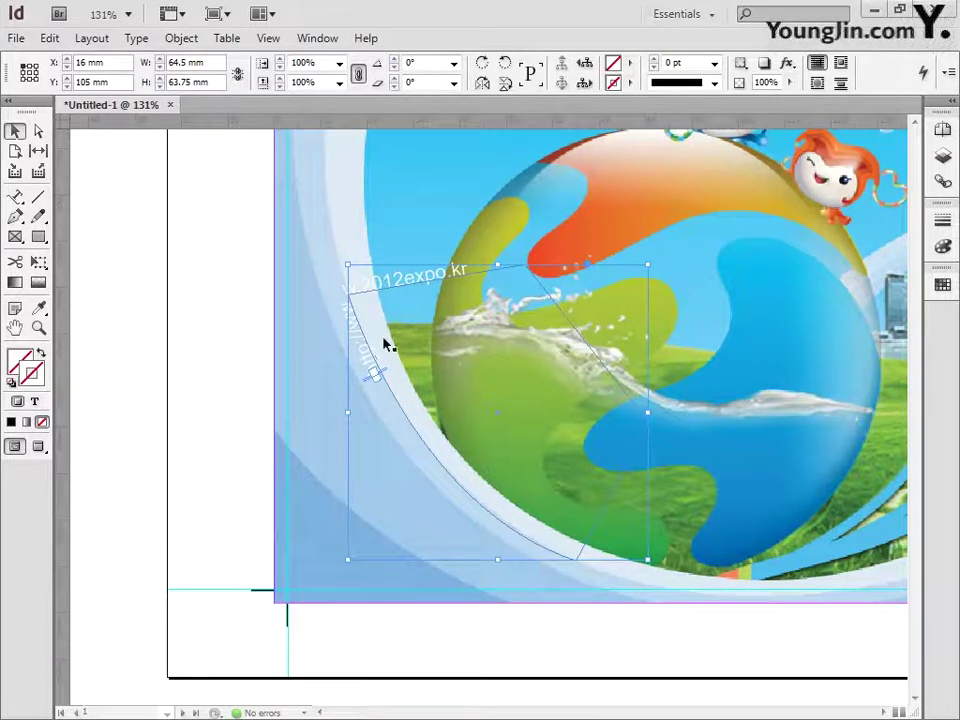
key(ctrl+r)
click(138, 40)
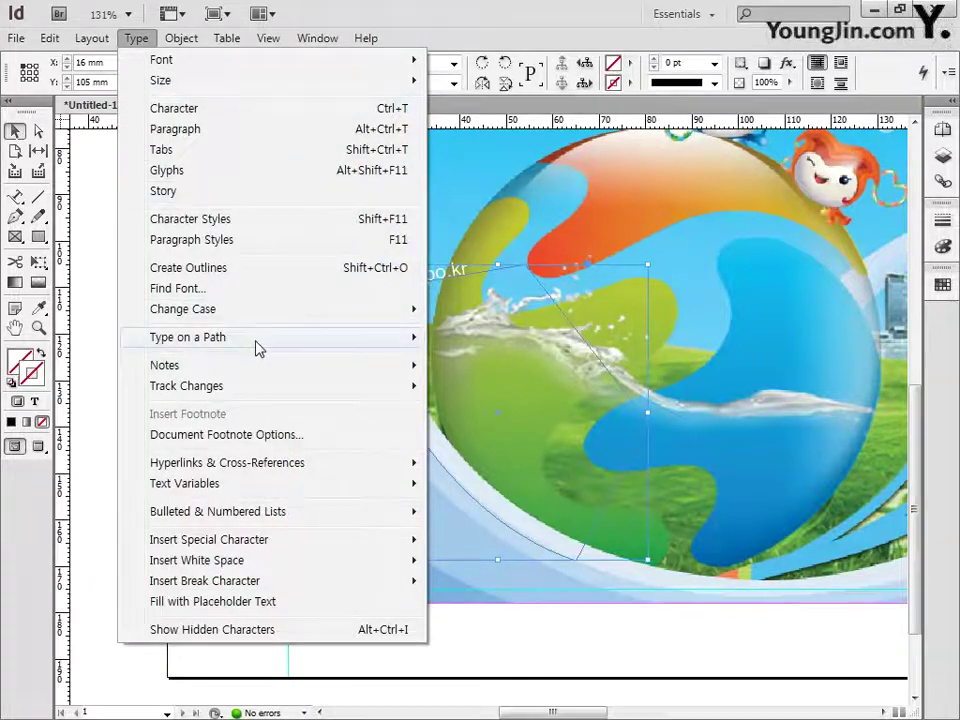
mouse_move(284, 348)
click(468, 337)
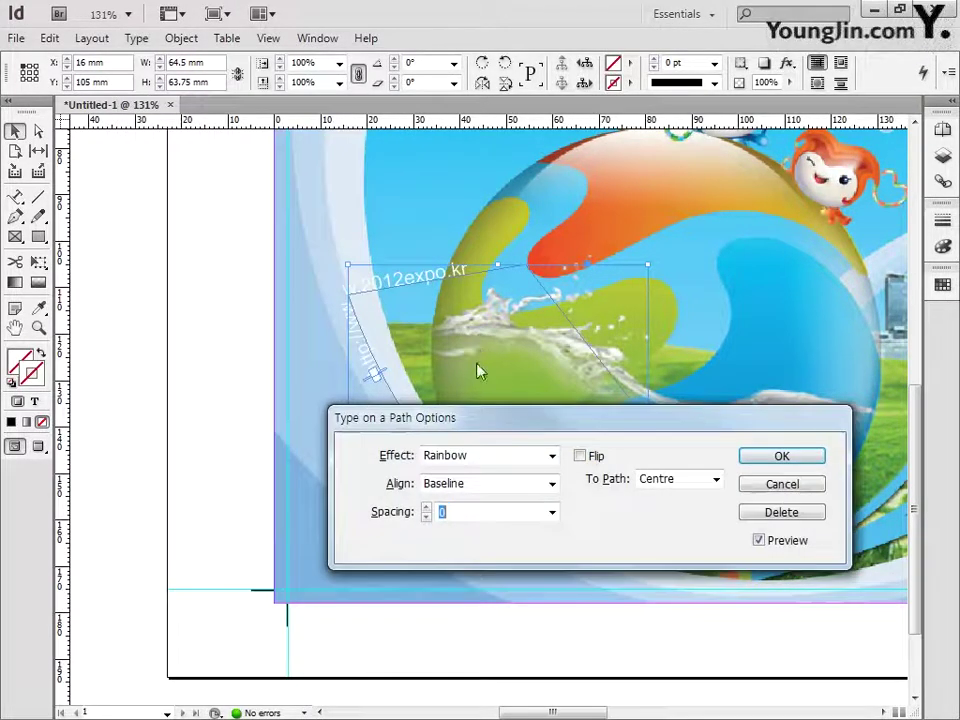
drag(492, 424, 420, 471)
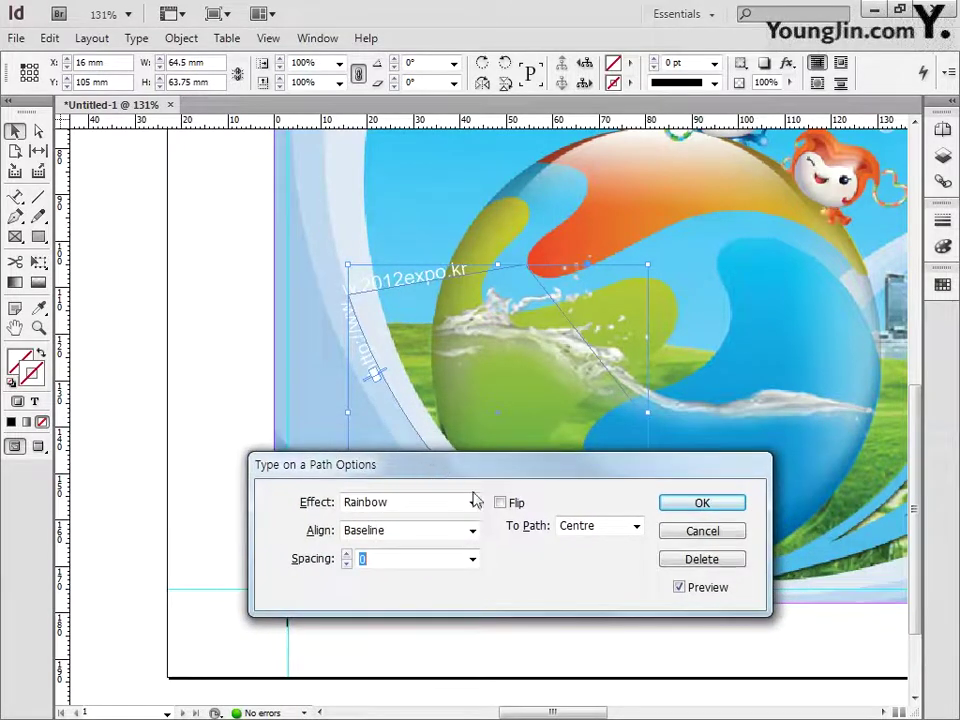
click(501, 504)
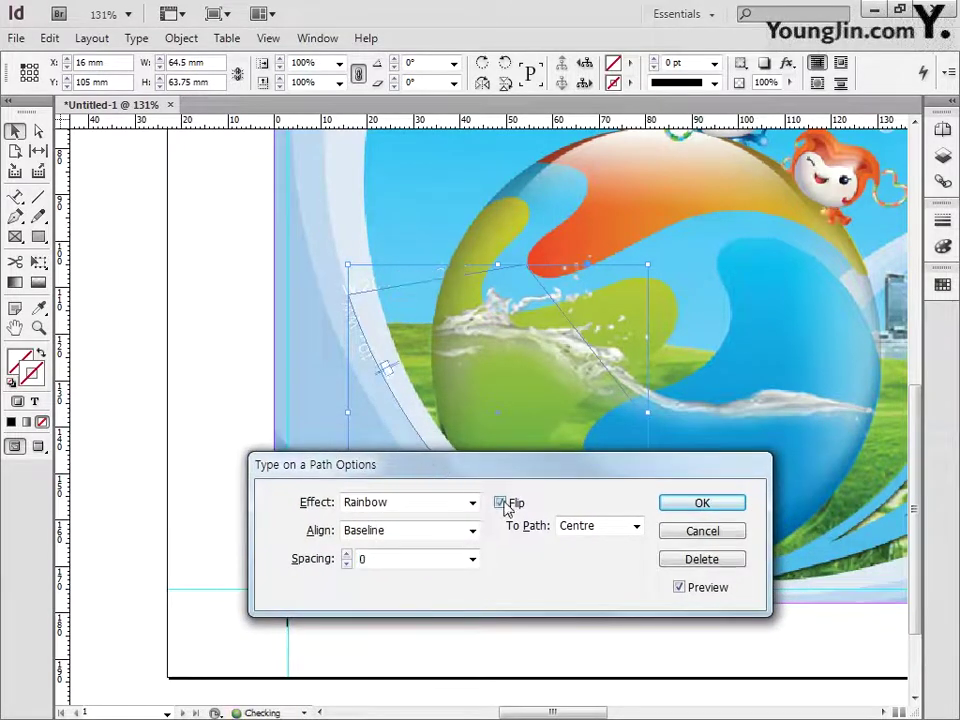
click(419, 539)
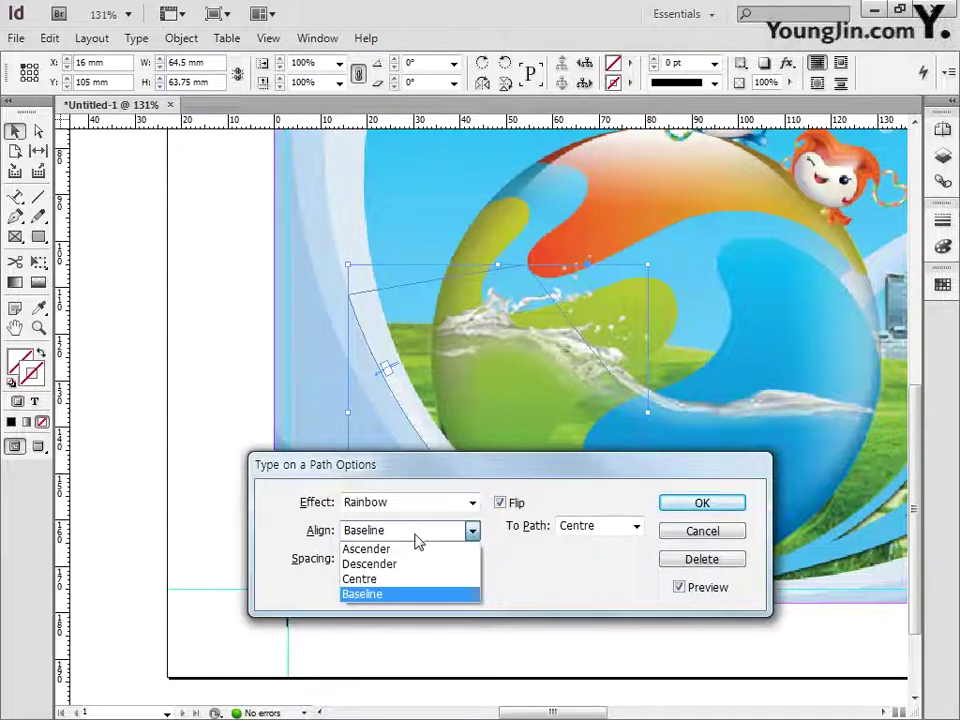
click(405, 551)
click(680, 503)
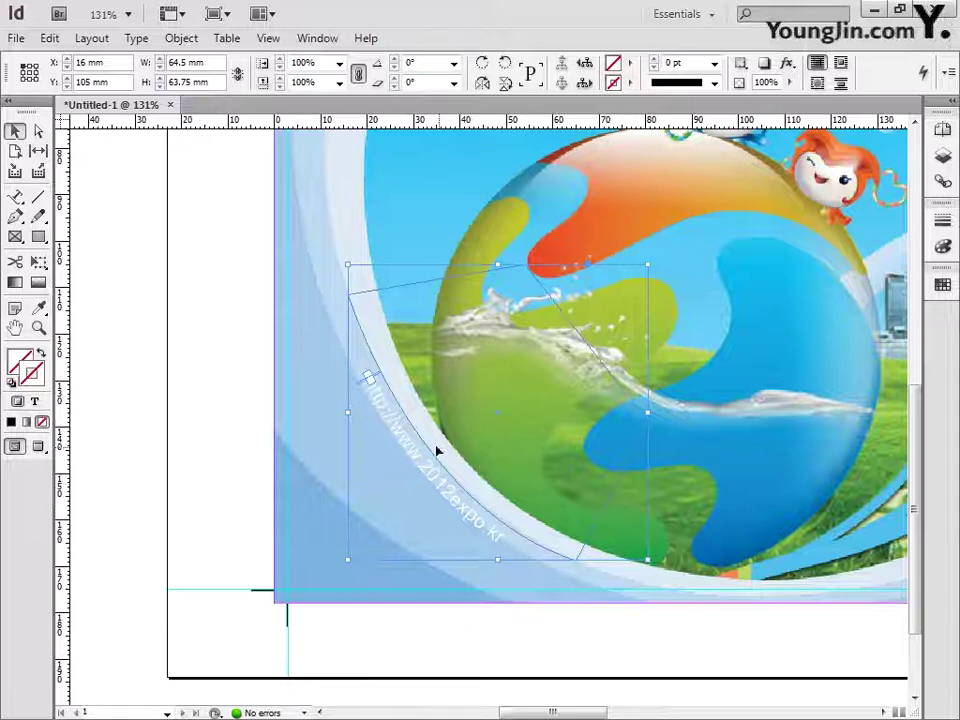
- Move the curved web address outward from the globe to about X 10.5 mm, Y 105.25 mm
drag(409, 428, 387, 435)
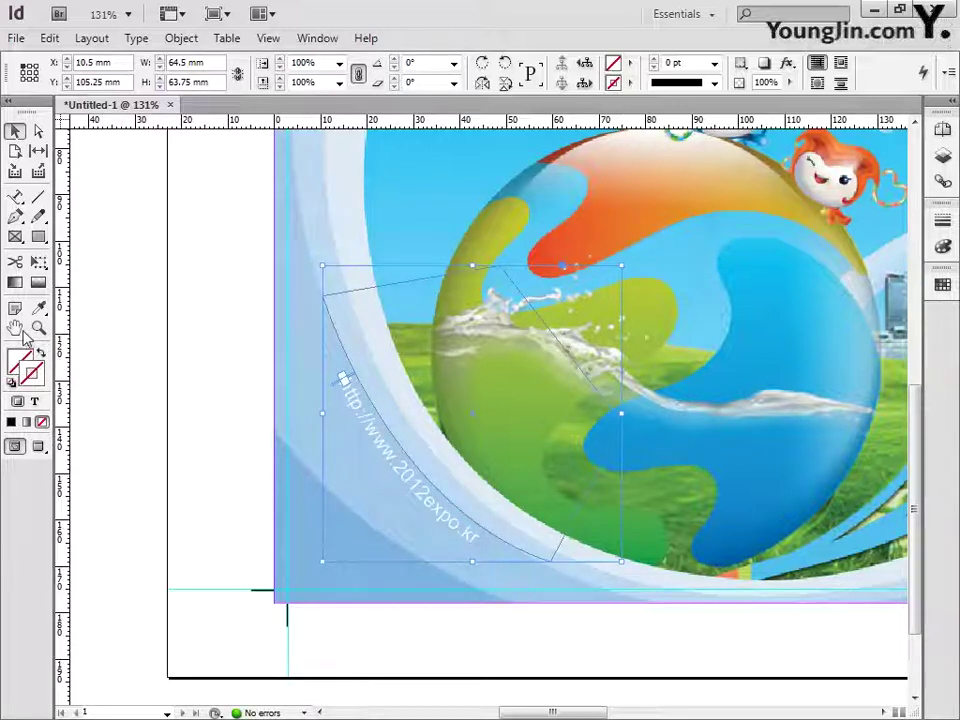
key(ctrl+r)
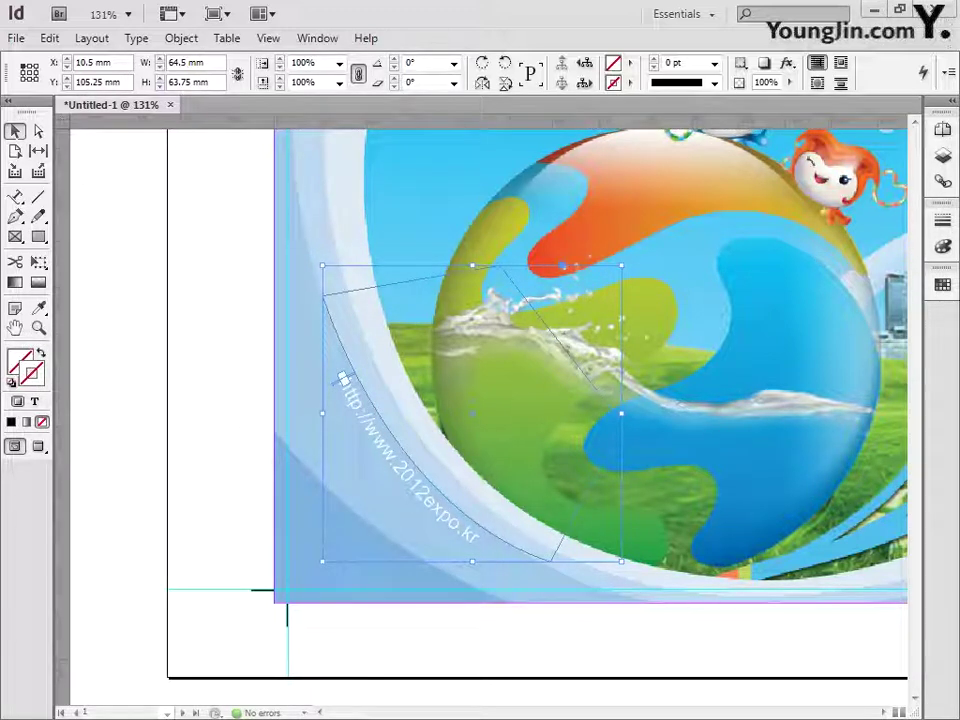
key(ctrl+r)
click(643, 397)
- Draw a closed path about 84 mm wide and 32 mm high whose upper edge follows the pale wave in the artwork's lower-right area
scroll(489, 396, right, 10)
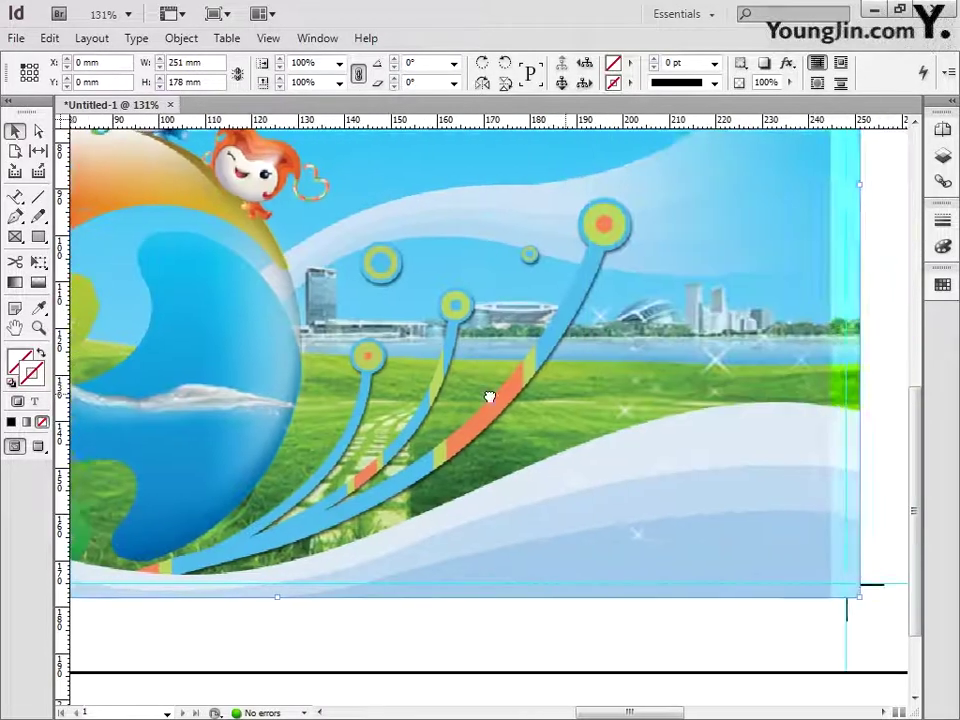
click(15, 216)
click(398, 533)
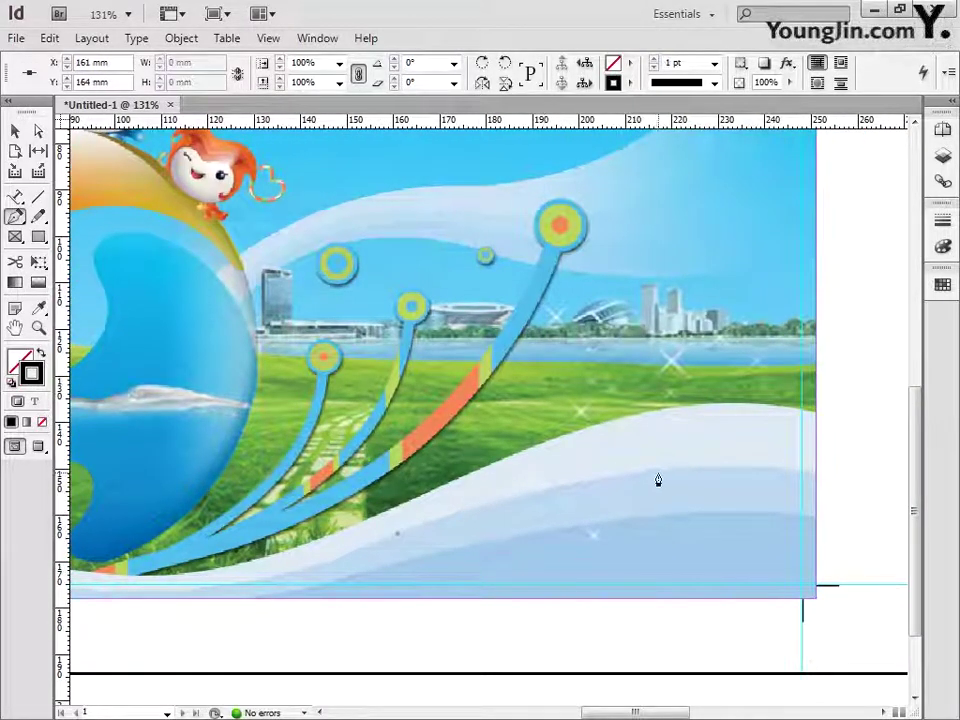
drag(658, 471, 755, 477)
click(787, 469)
click(780, 602)
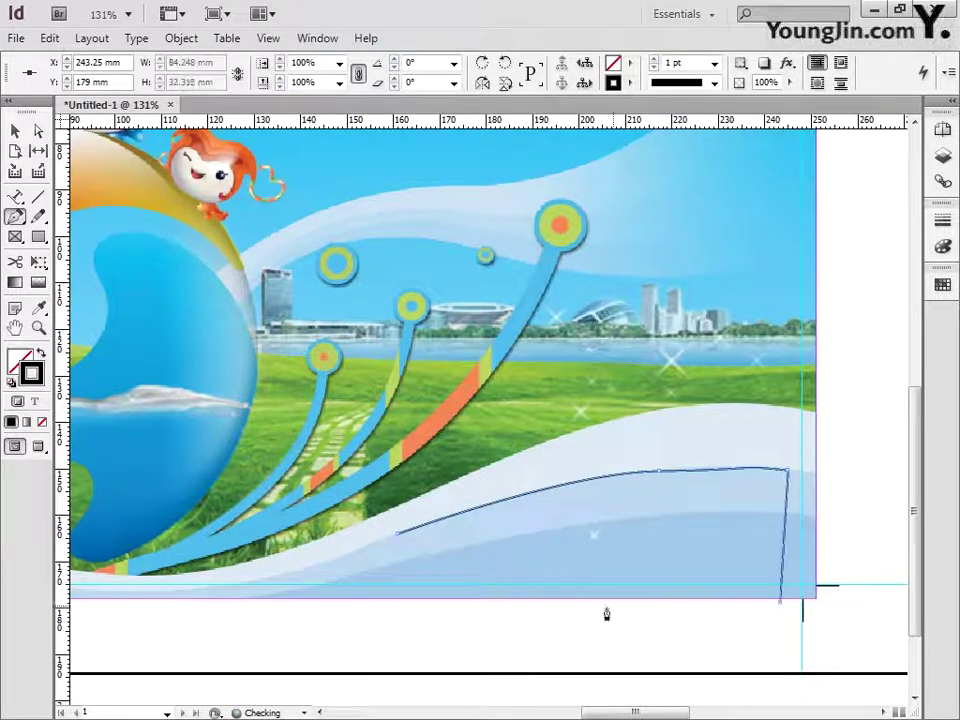
click(411, 614)
click(397, 540)
- Shift the middle anchor of the path's curved upper edge to about X 211.75 mm, Y 151 mm and remove the path's stroke
click(38, 131)
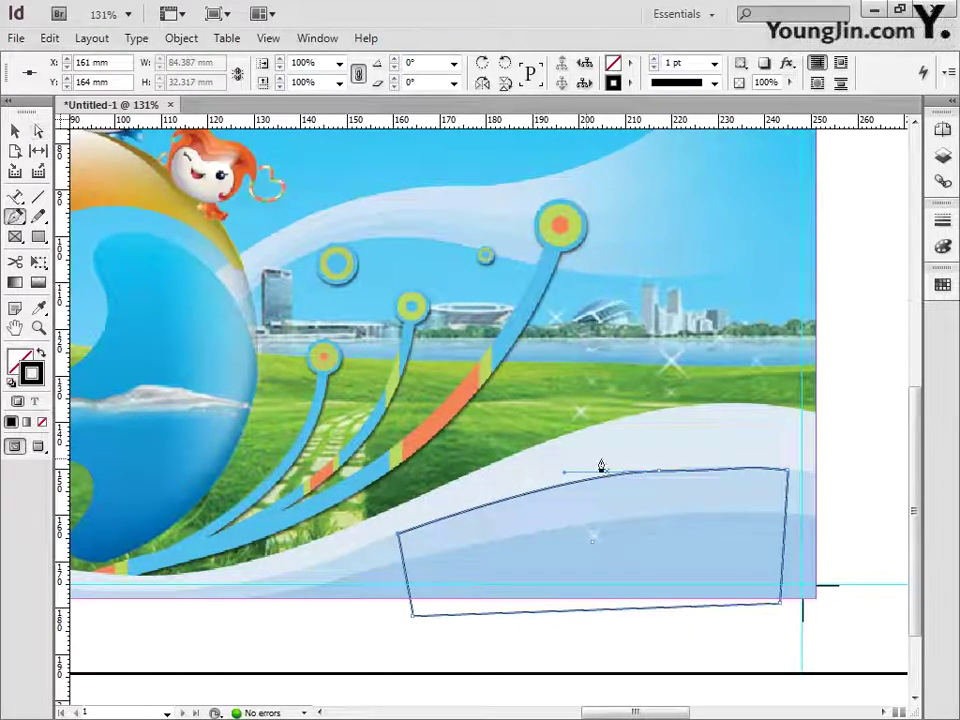
mouse_move(660, 477)
mouse_down()
mouse_move(566, 476)
mouse_move(660, 476)
mouse_move(639, 480)
mouse_up()
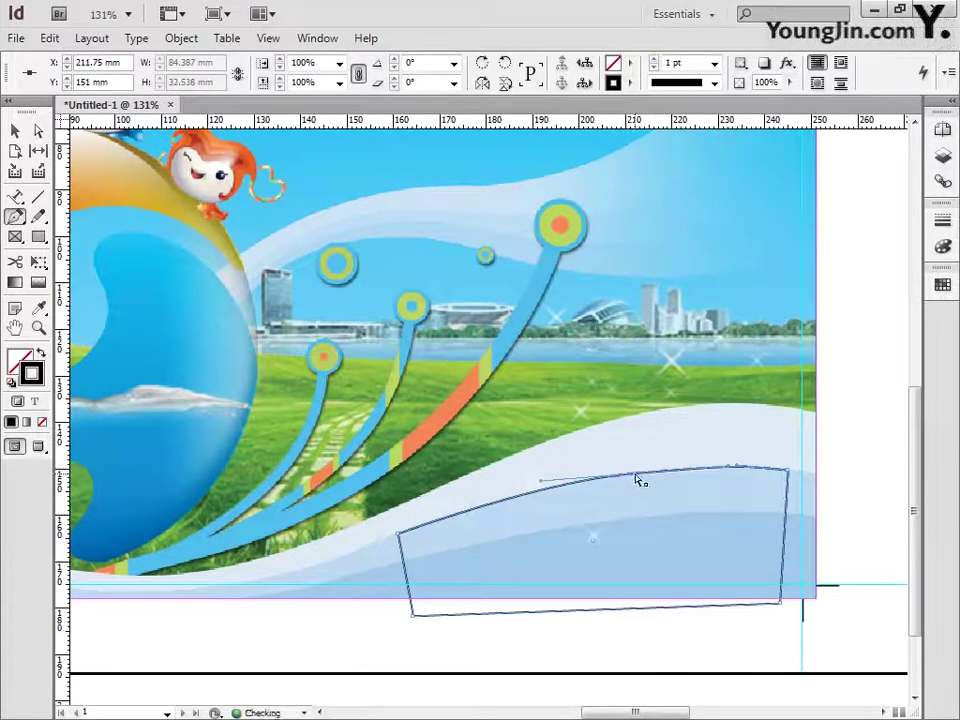
click(41, 422)
- Add type along the curved upper edge of the new path, reading The Living Ocean and Coast~
key(shift+t)
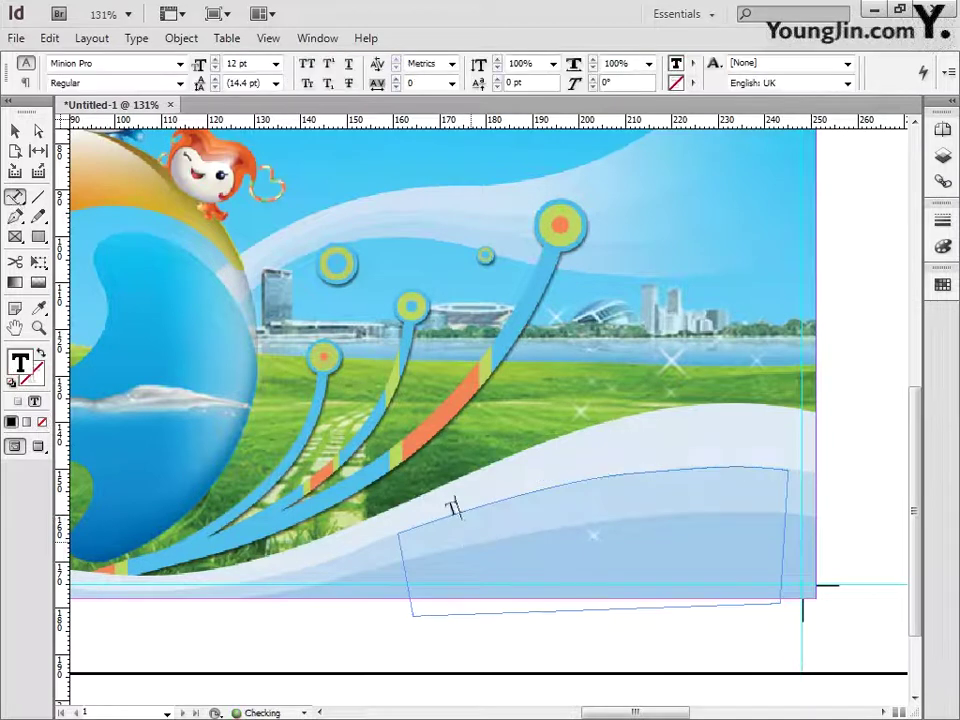
text(ving Ocean )
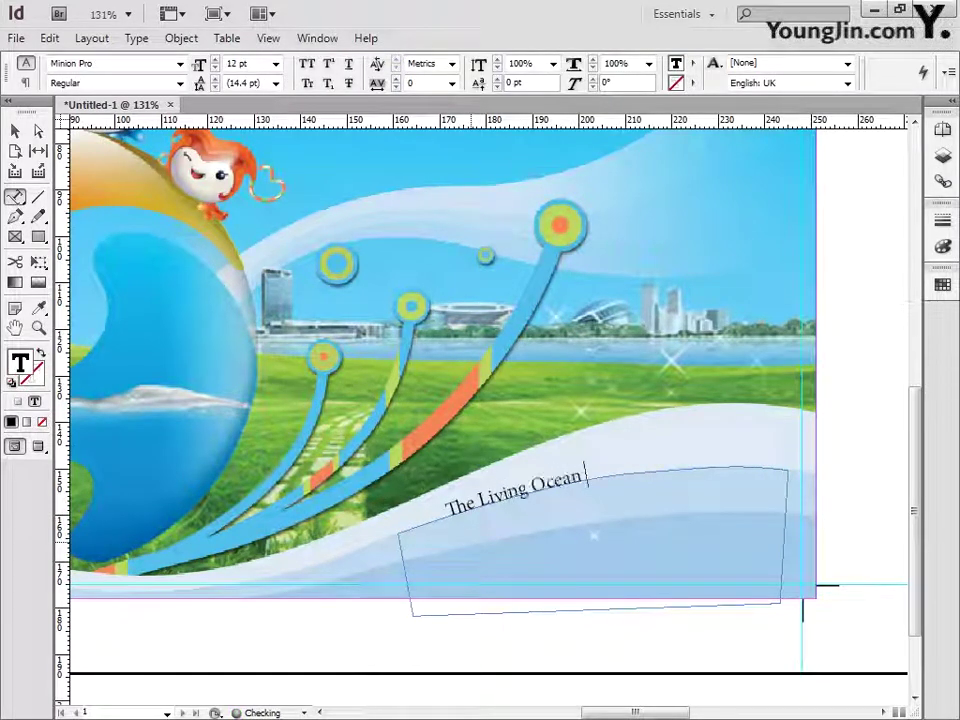
text(and Coast~)
key(Escape)
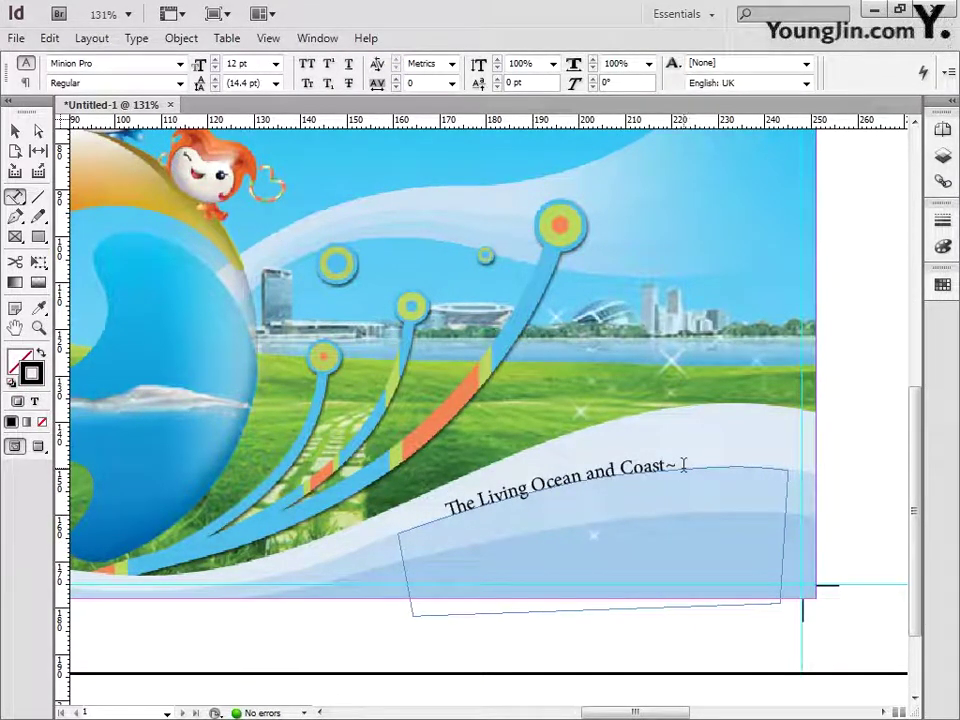
- Colour the whole slogan on the wave path blue with C 62 and M 28, and set it in Arial
key(ctrl+a)
double_click(22, 362)
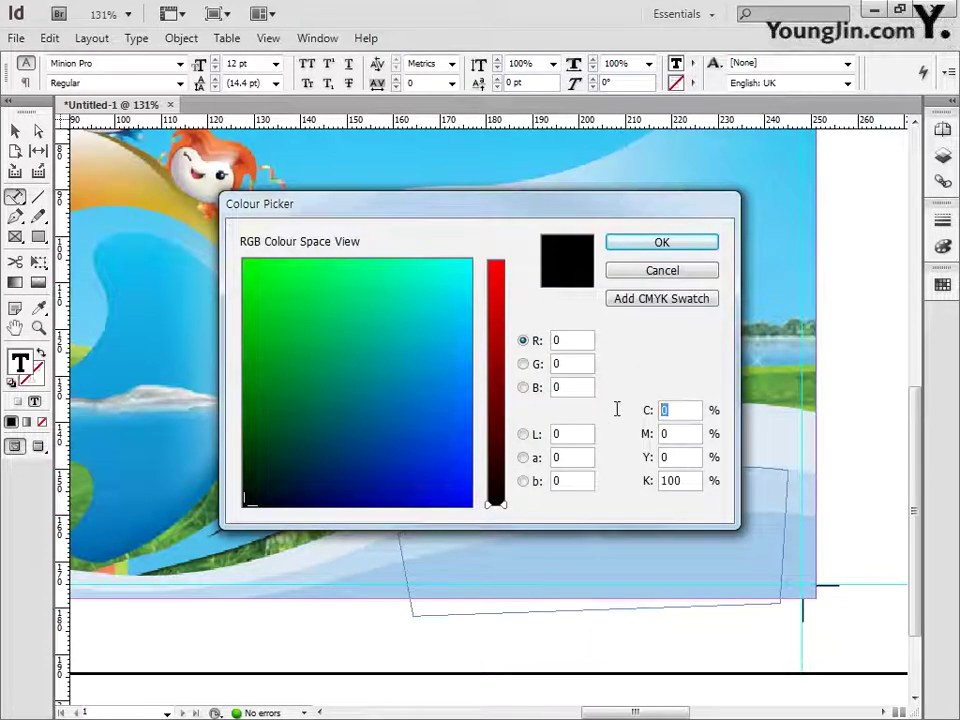
text(62)
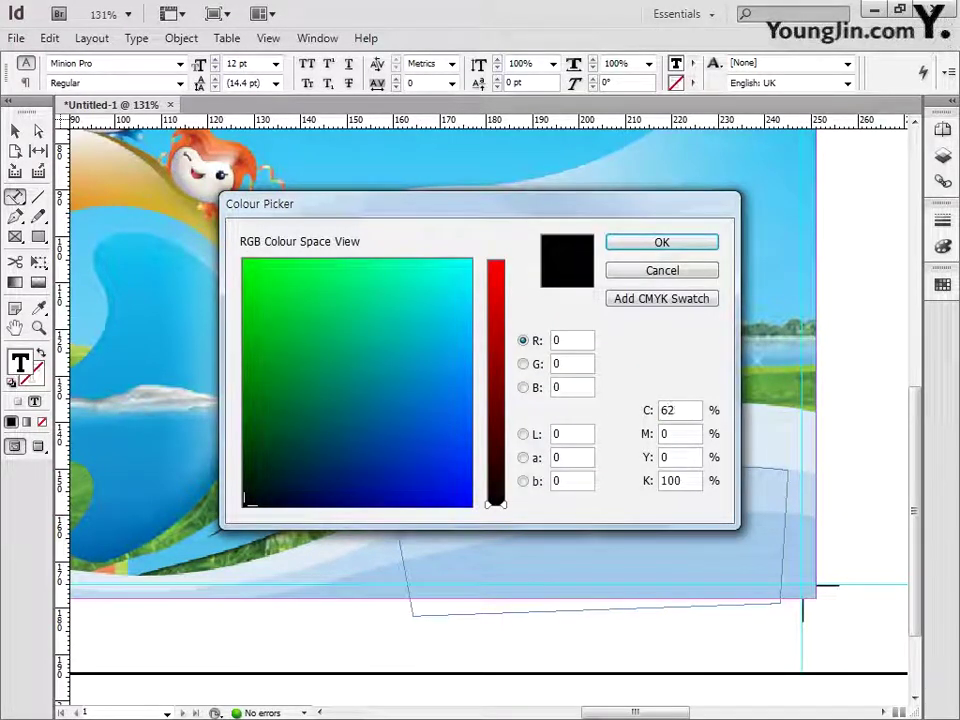
text(28)
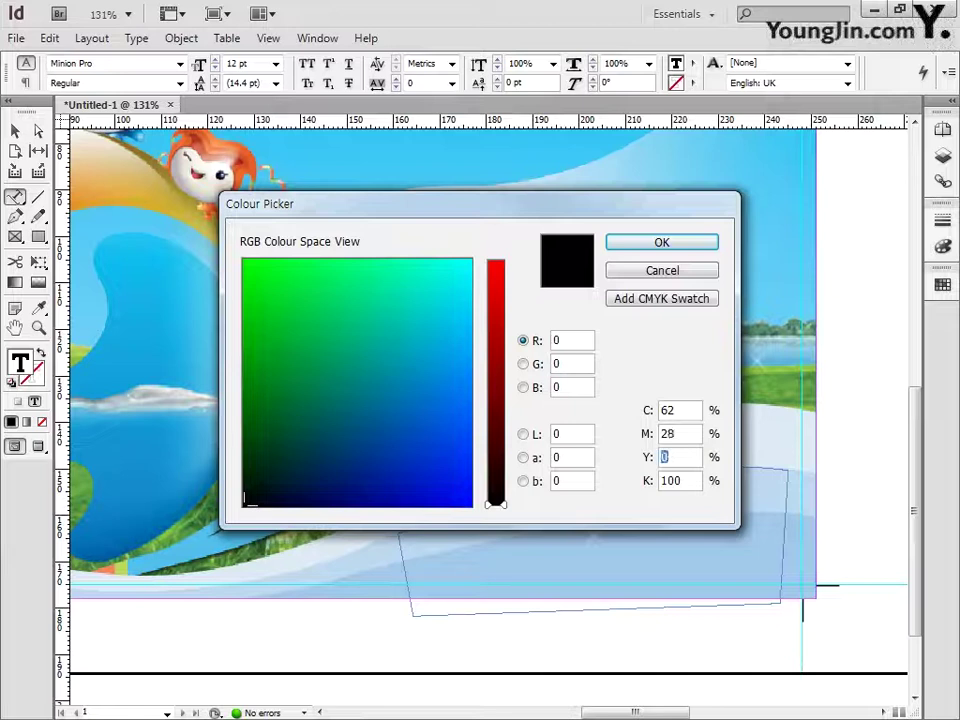
key(Return)
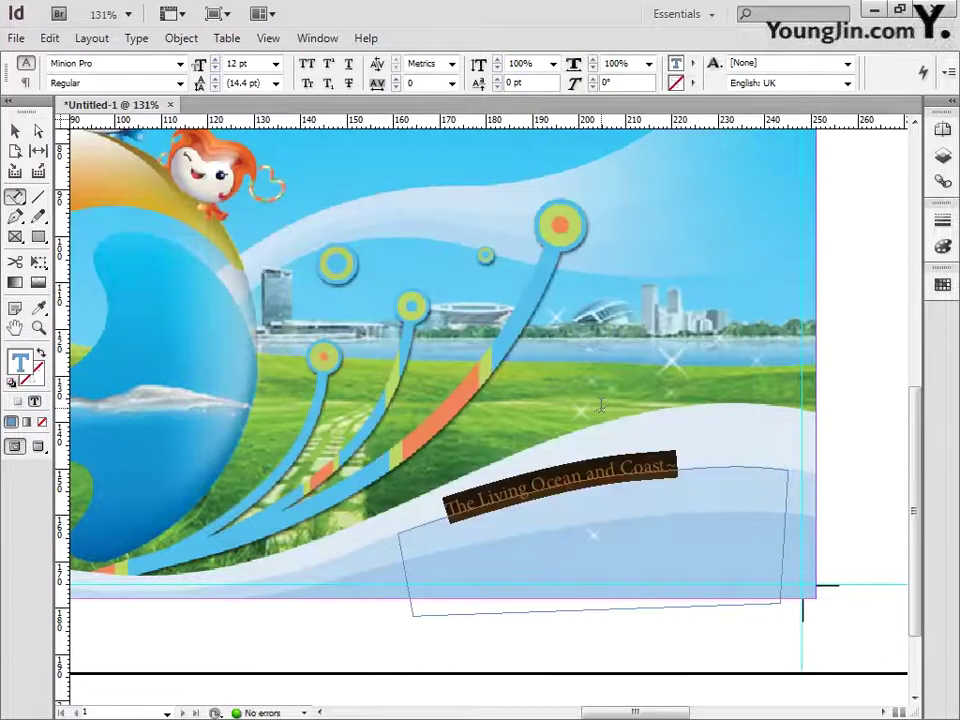
click(180, 63)
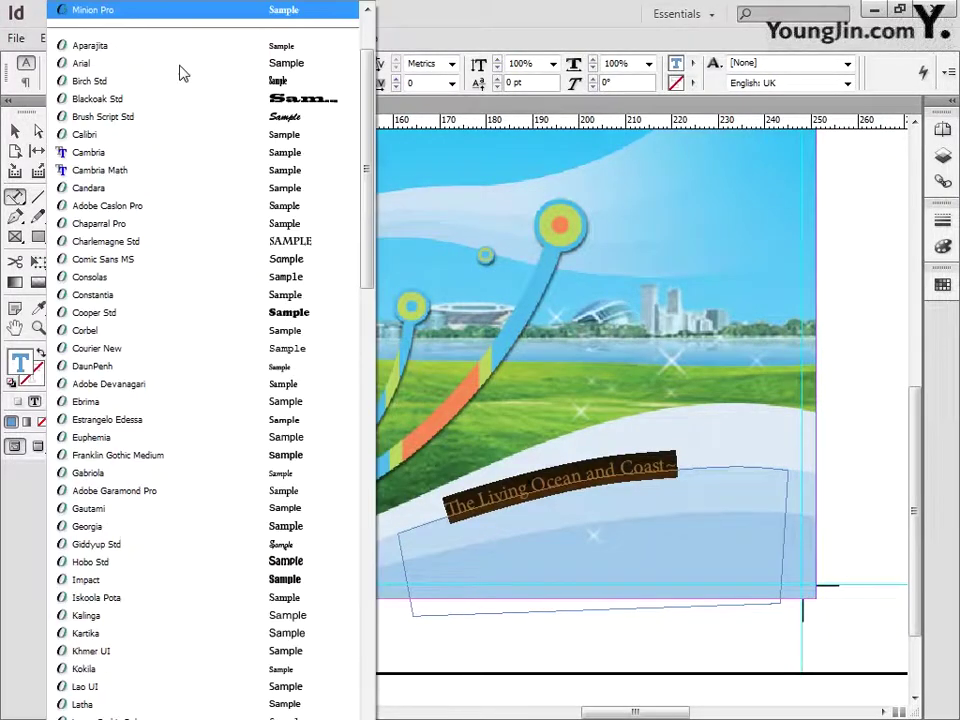
click(182, 66)
key(Escape)
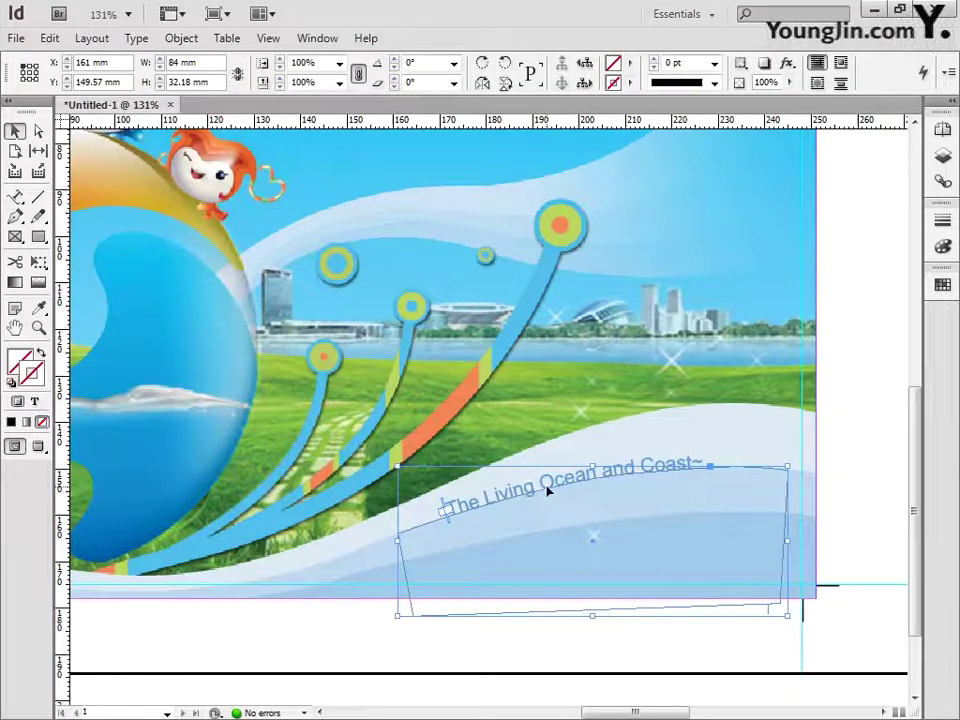
- Move the slogan path up the wave to about X 163 mm, Y 148.32 mm and deselect it
drag(643, 471, 649, 467)
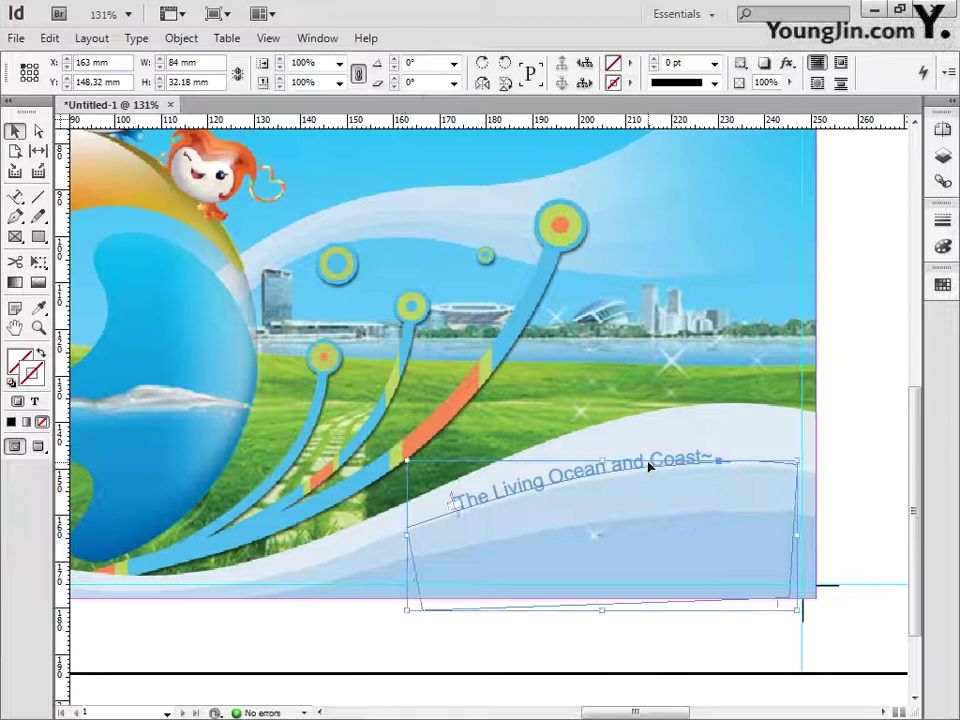
double_click(18, 330)
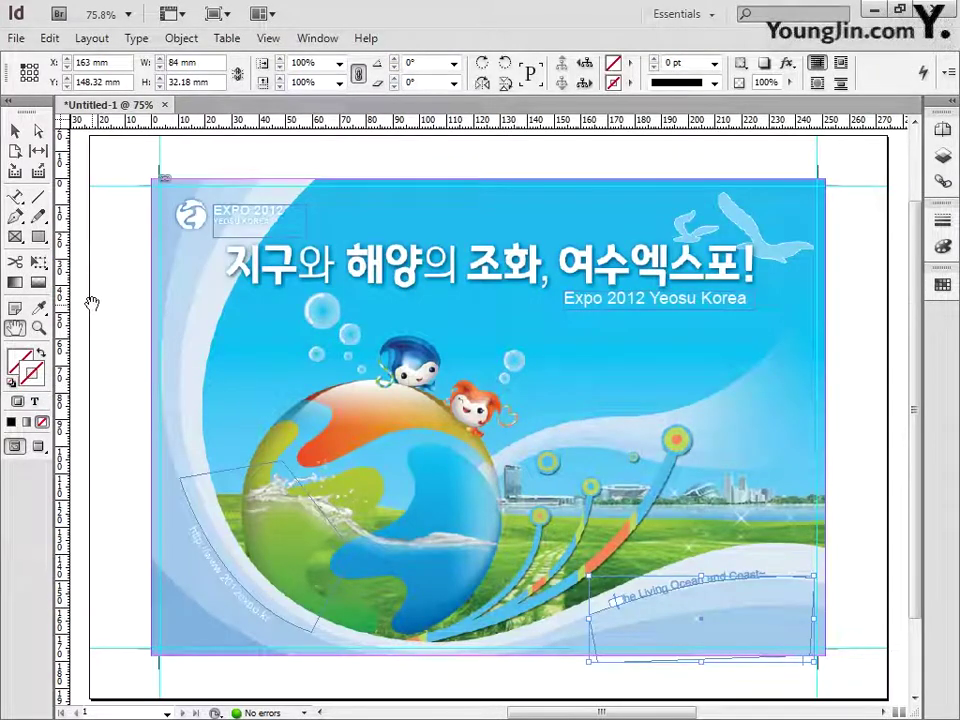
click(15, 132)
click(125, 265)
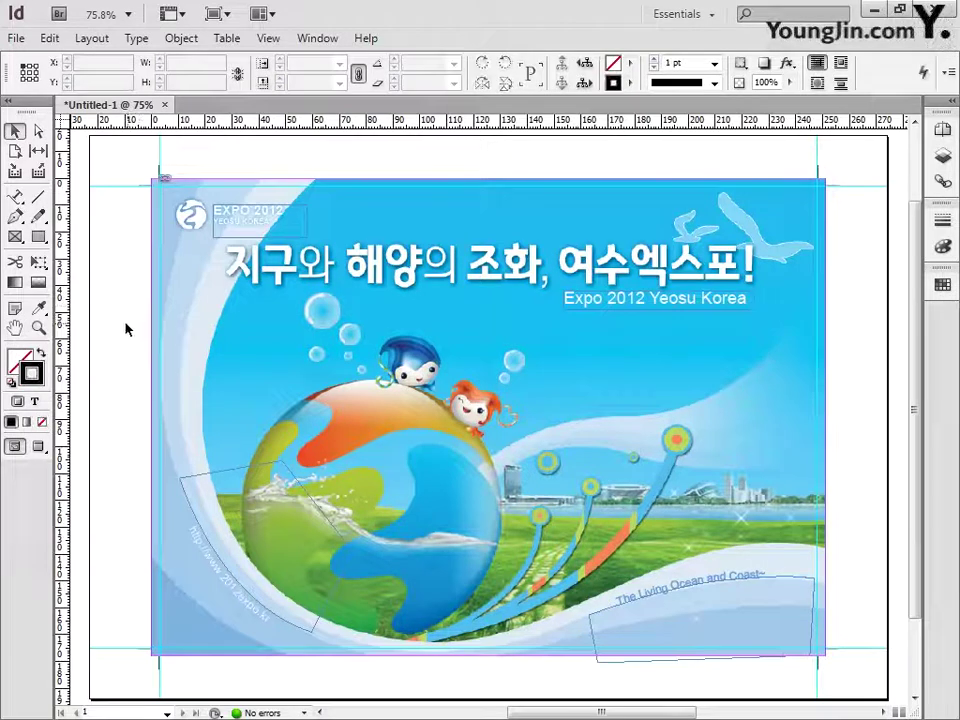
- Create a text frame about 5 mm by 4.45 mm beside the artwork's vertical bottom-left crop mark, reading 01
click(16, 199)
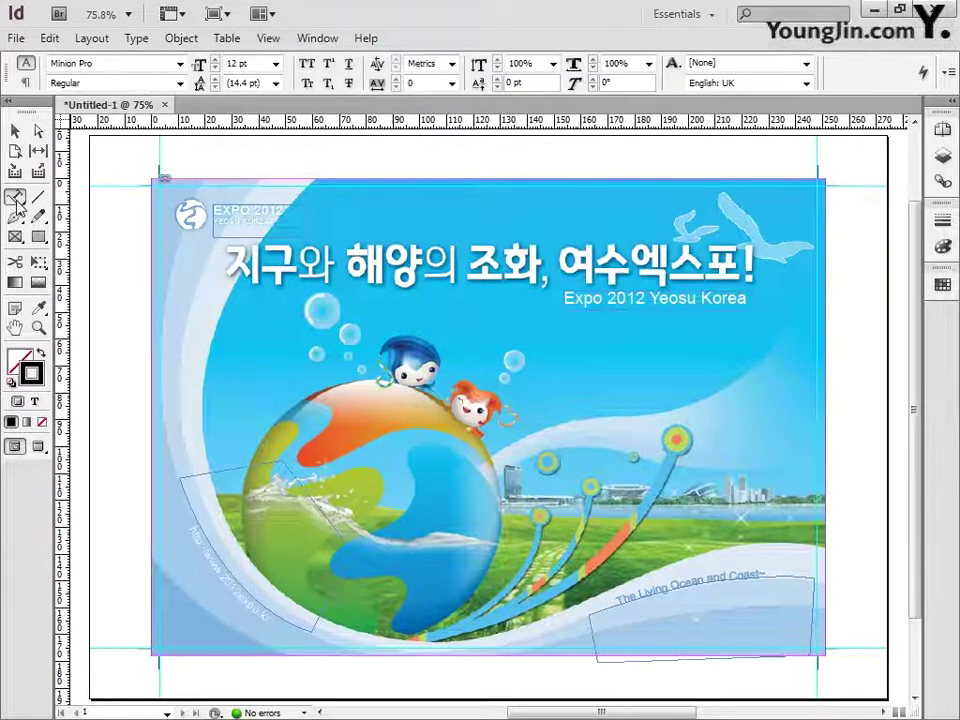
click(38, 328)
drag(150, 643, 197, 686)
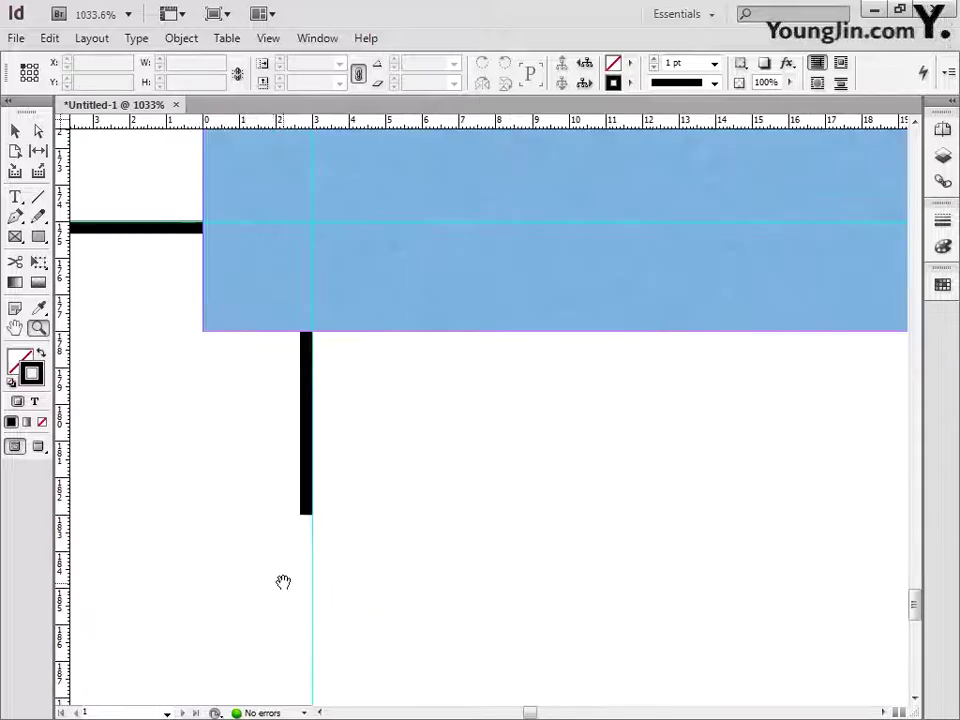
drag(283, 582, 349, 568)
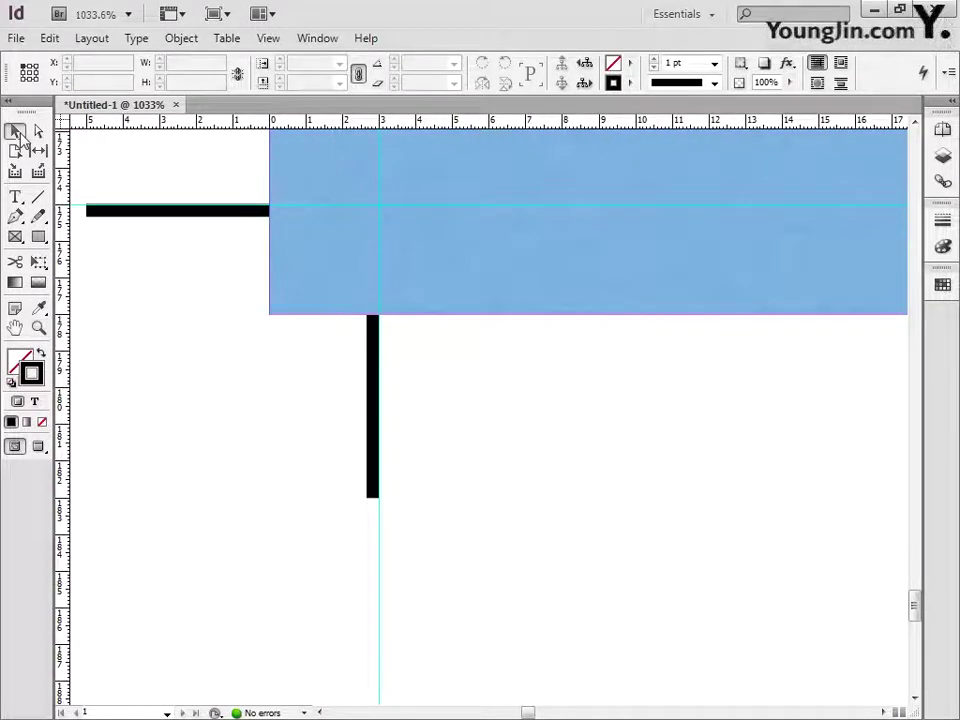
click(15, 197)
drag(423, 377, 618, 541)
text(01)
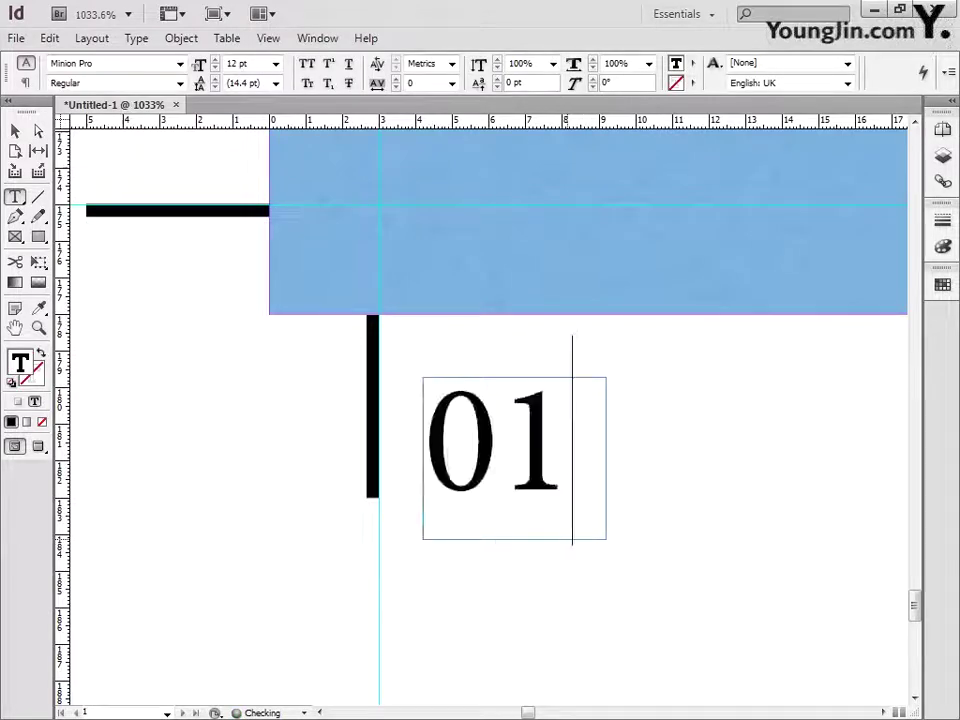
- Set the 01 label in Dotum at 10 pt
drag(546, 497, 454, 471)
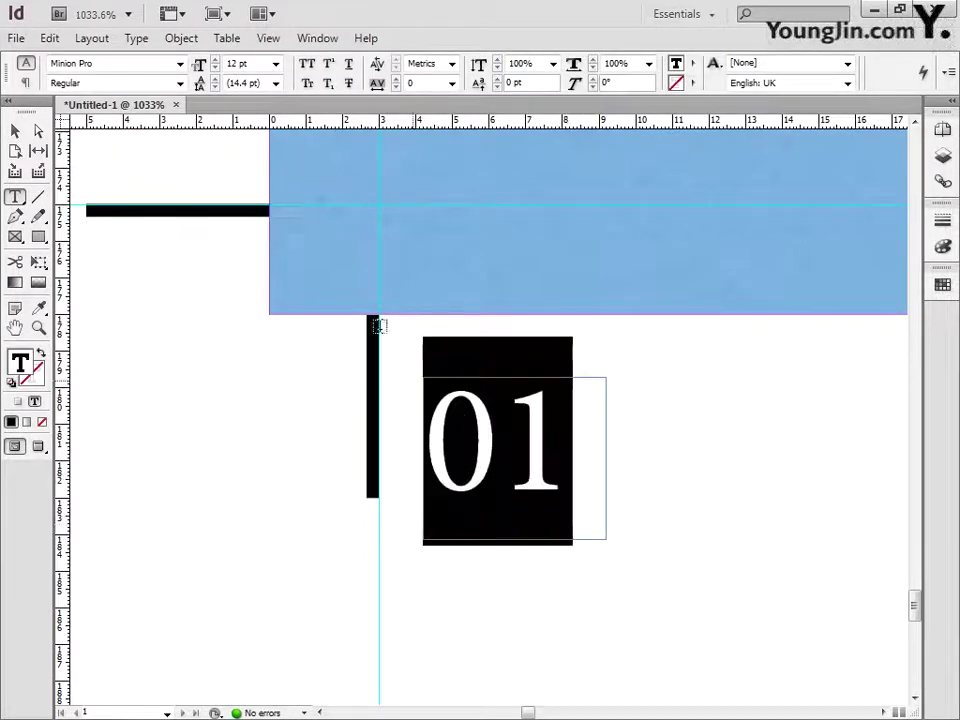
click(181, 64)
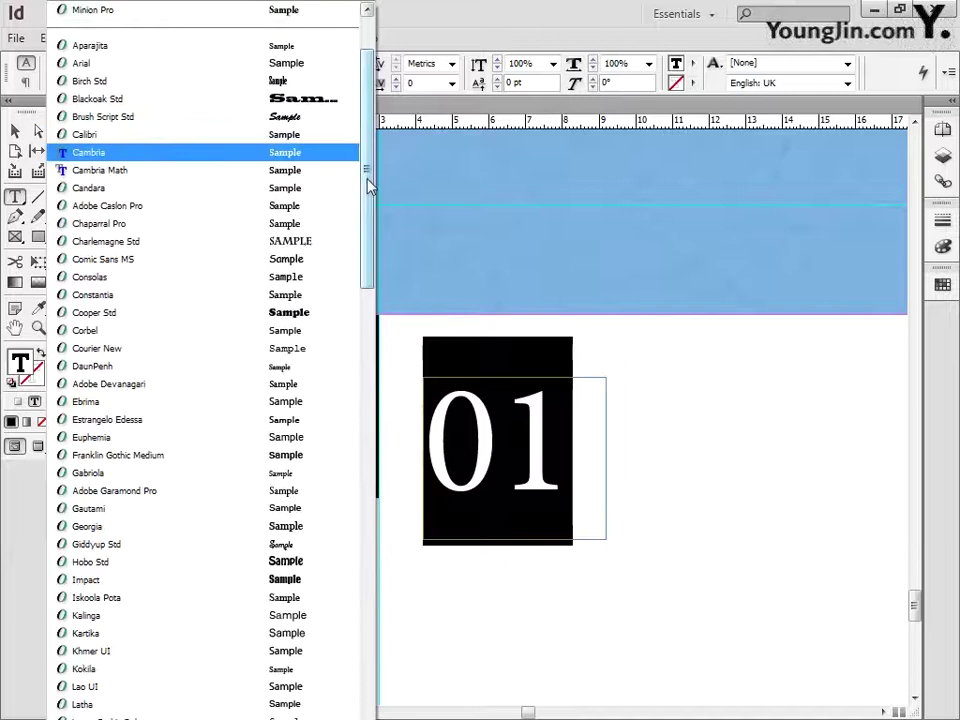
drag(368, 184, 368, 205)
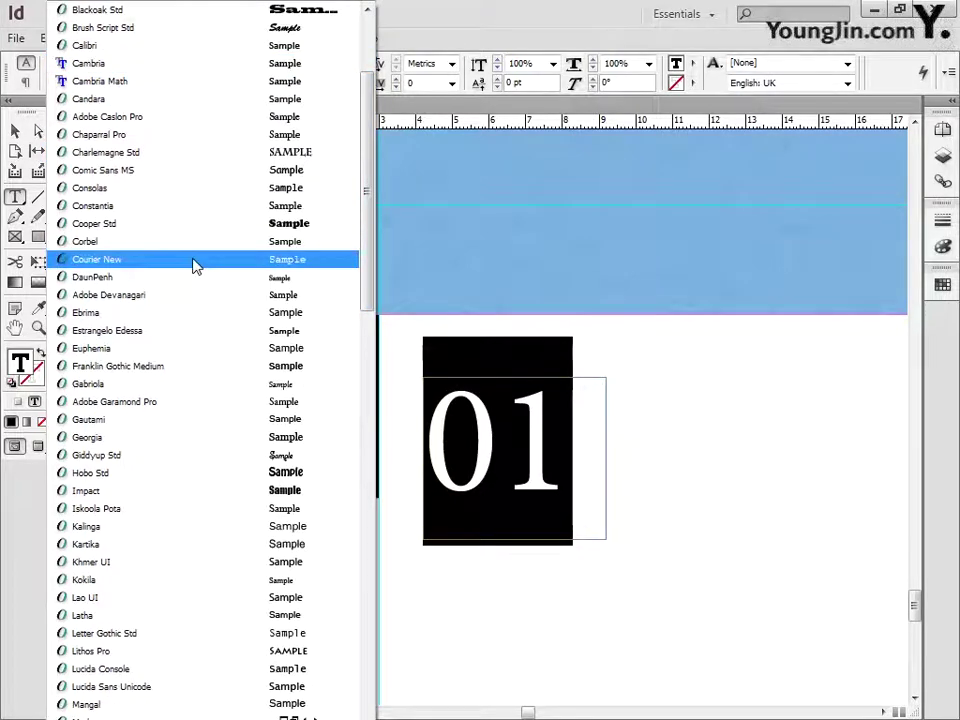
drag(368, 230, 369, 182)
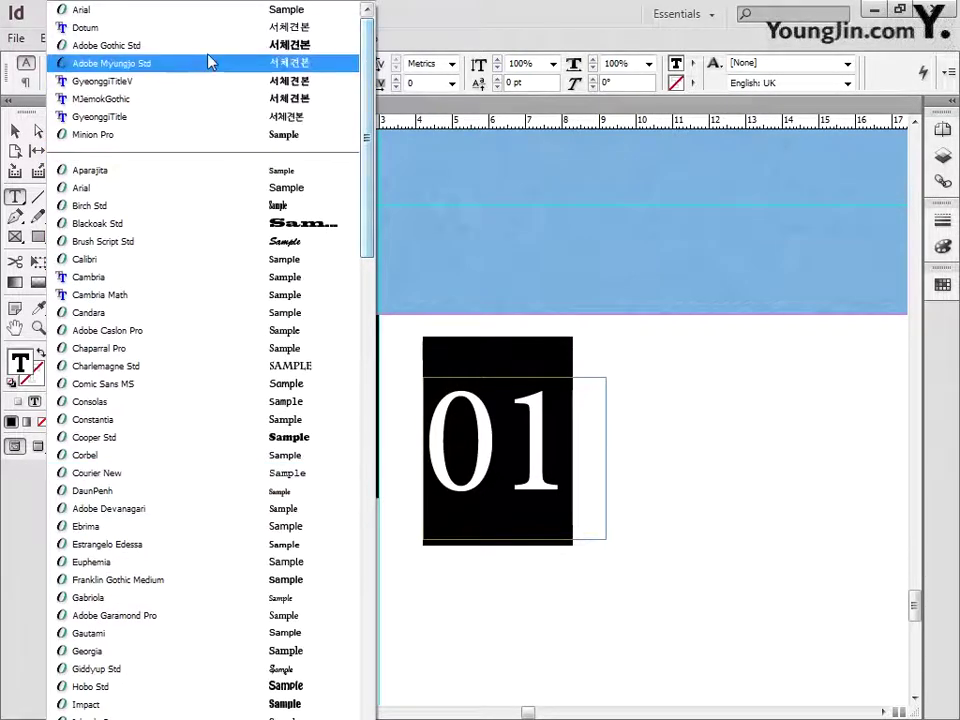
click(176, 30)
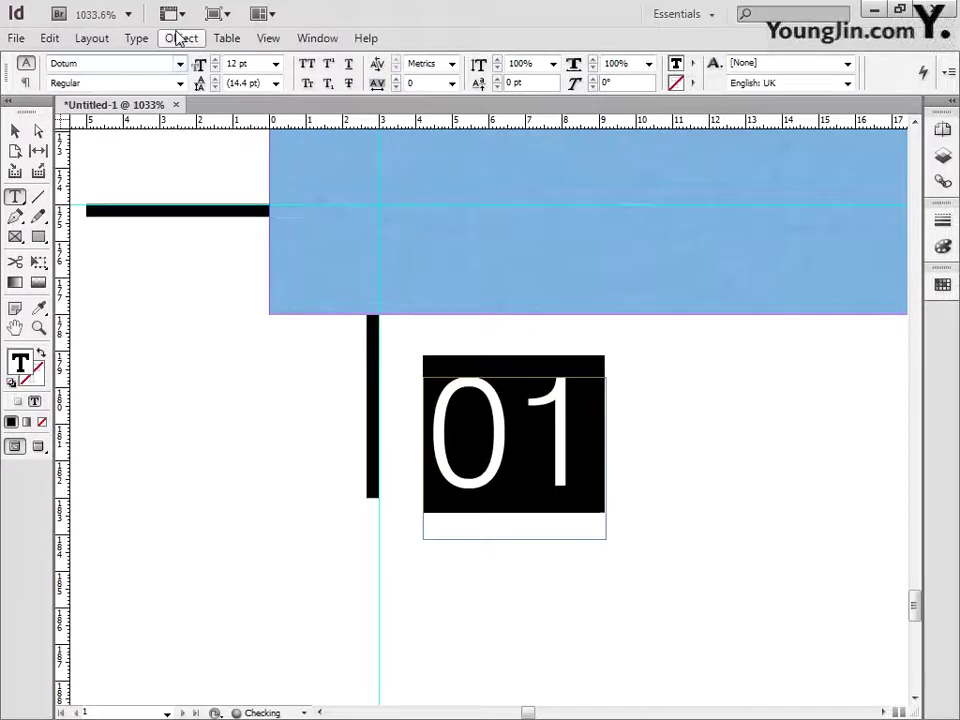
double_click(233, 63)
text(10)
key(Return)
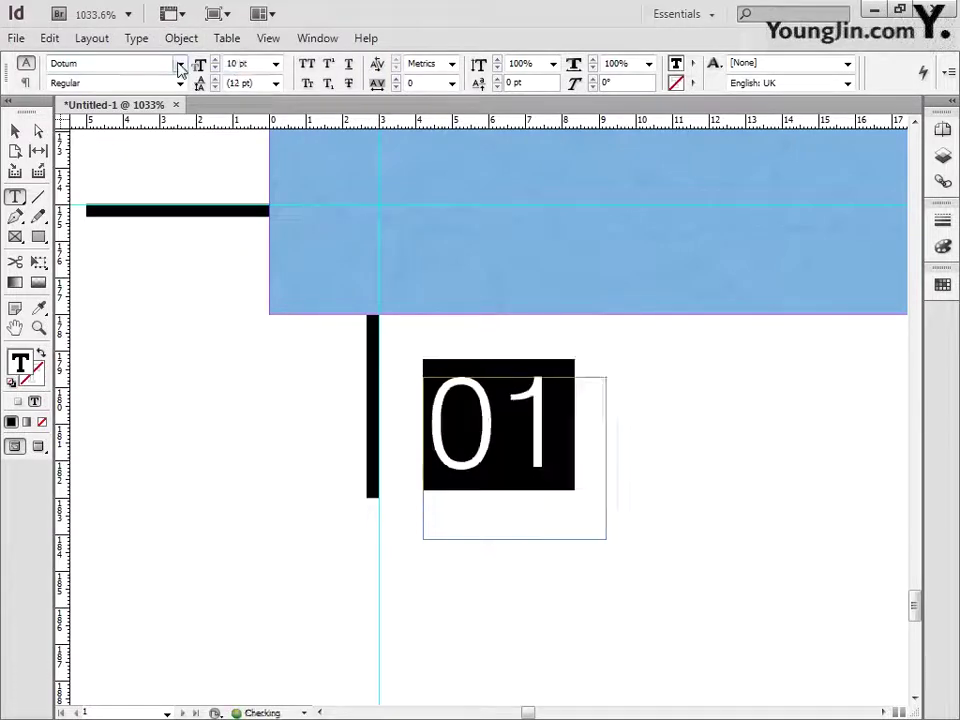
key(Escape)
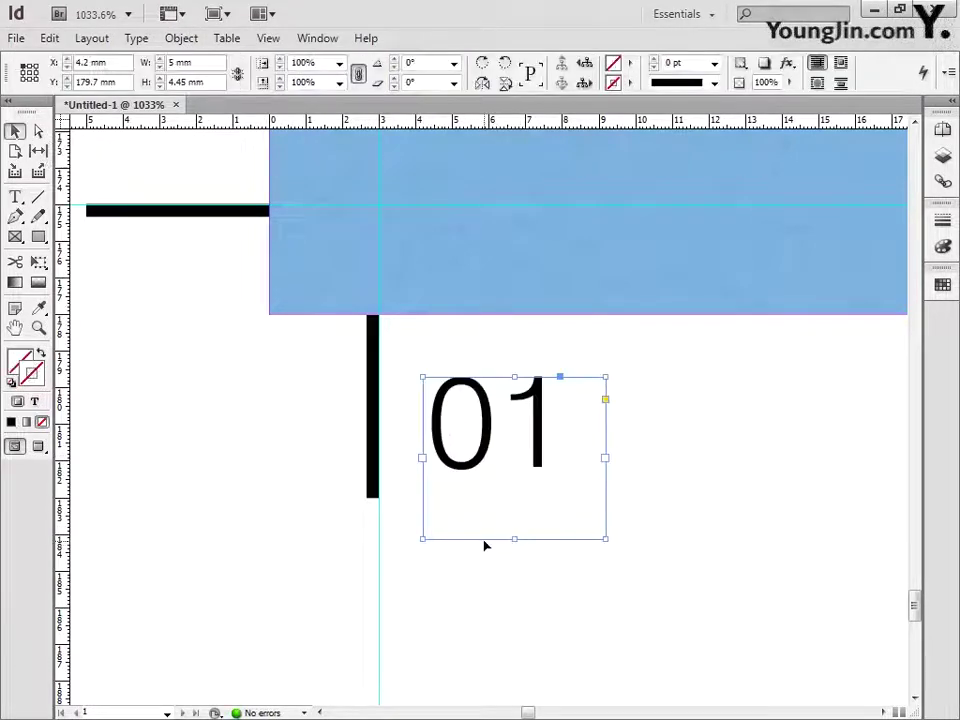
- Move the 01 label close to the vertical crop mark at about X 3.3 mm, Y 180.5 mm and deselect it
drag(485, 545, 468, 593)
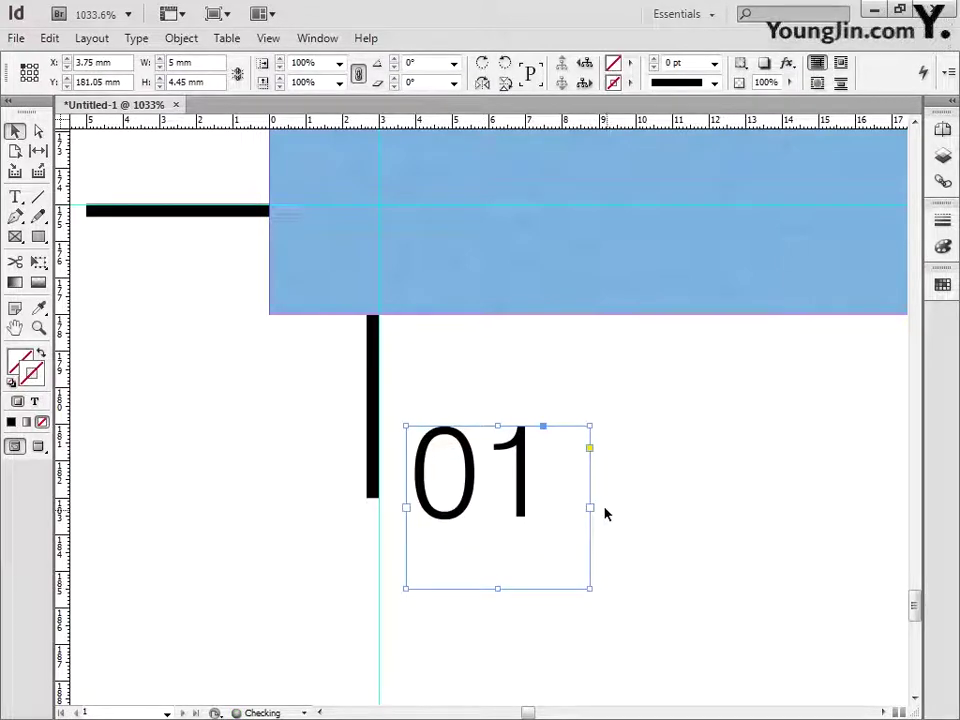
drag(589, 497, 574, 482)
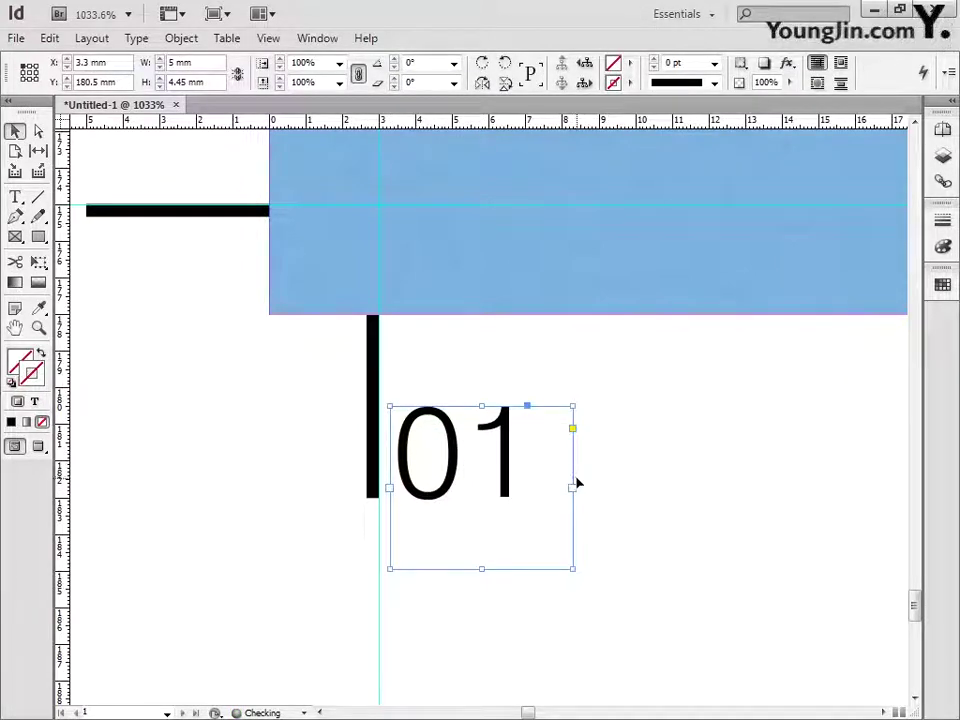
double_click(17, 330)
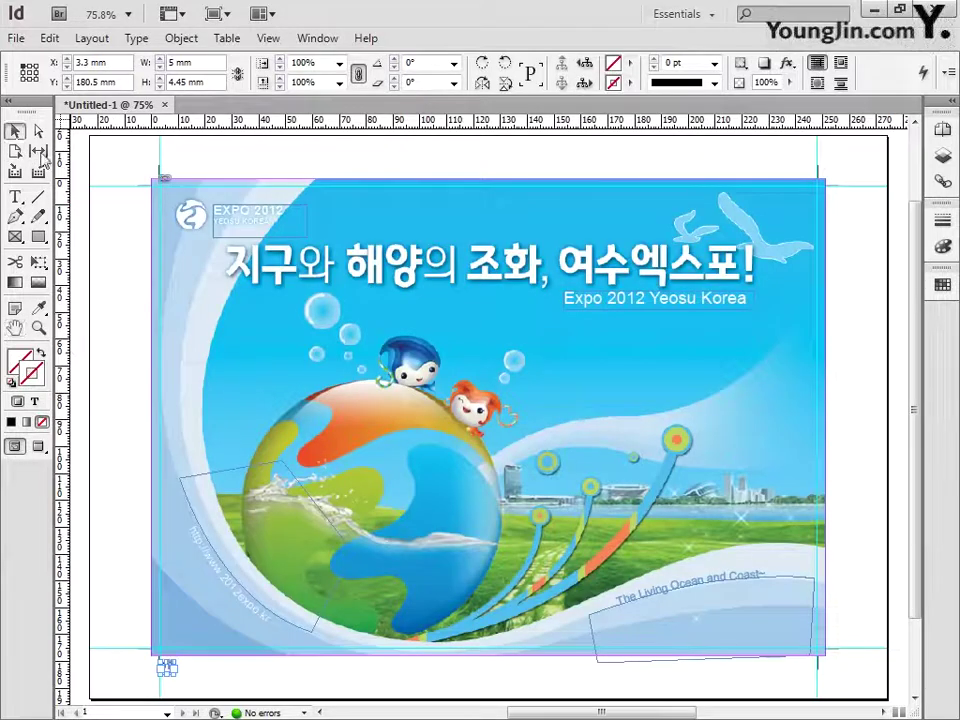
click(124, 221)
- Save the document as 01 in InDesign CS6 format in the 작업 folder, replacing the existing file
click(16, 38)
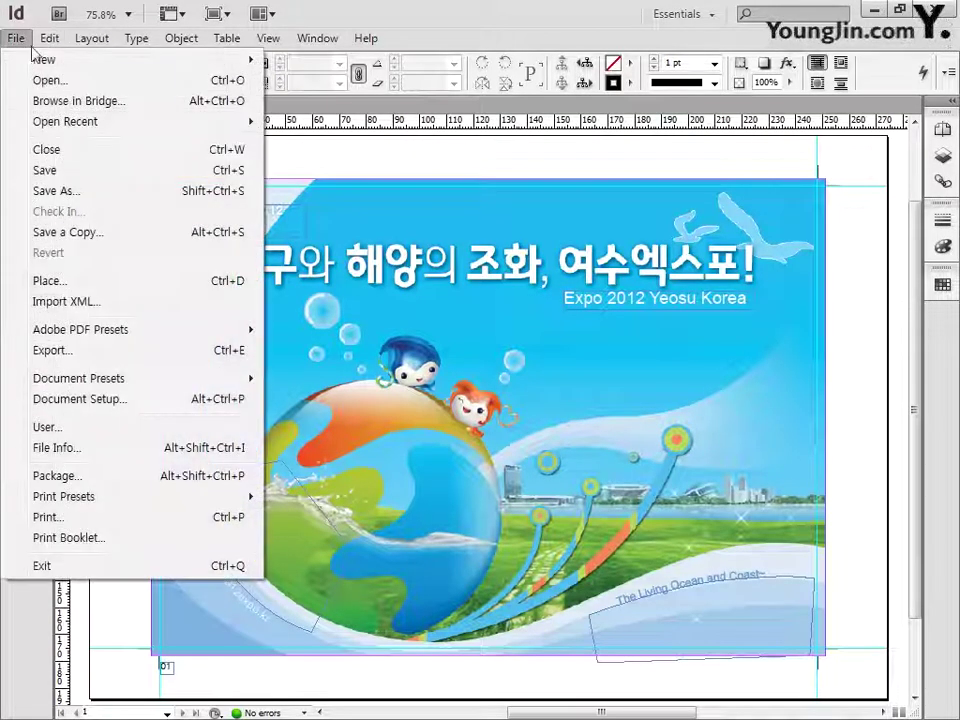
click(62, 170)
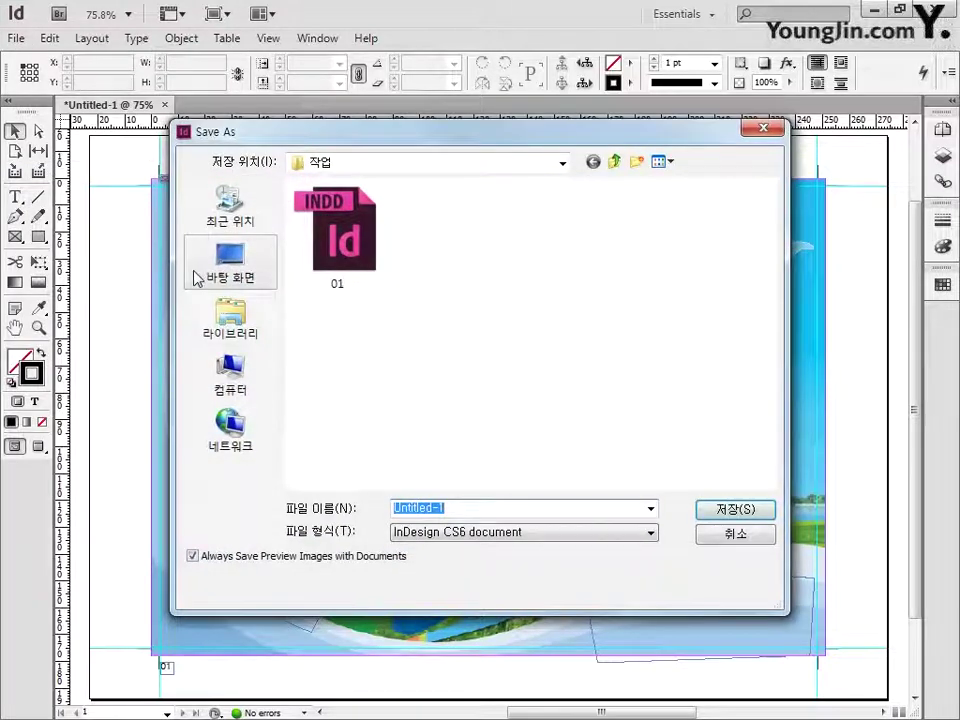
click(471, 508)
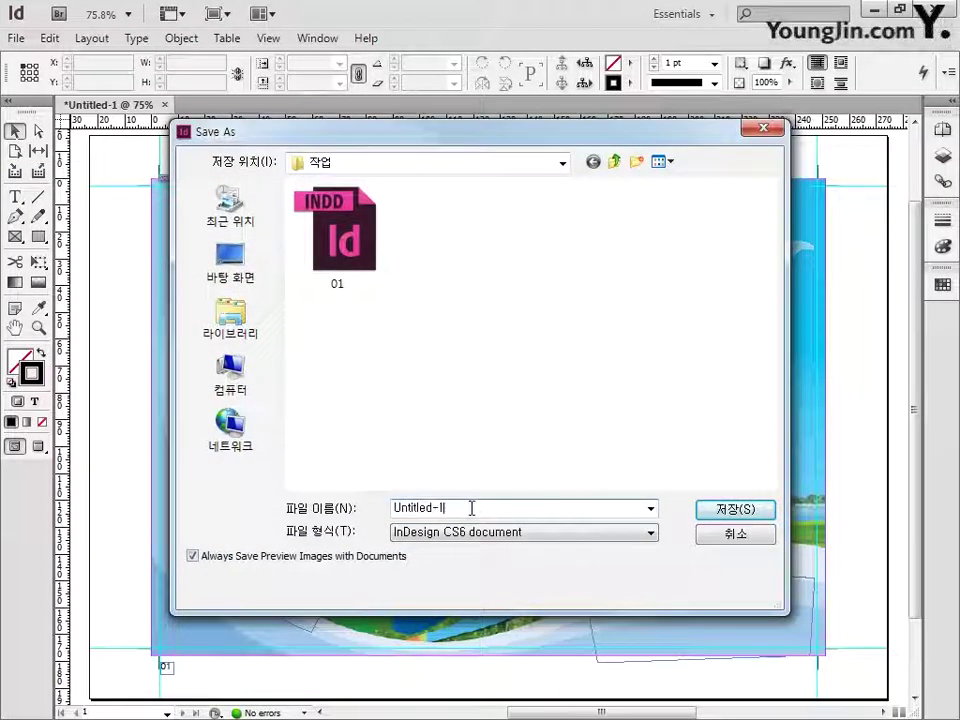
double_click(471, 508)
text(01)
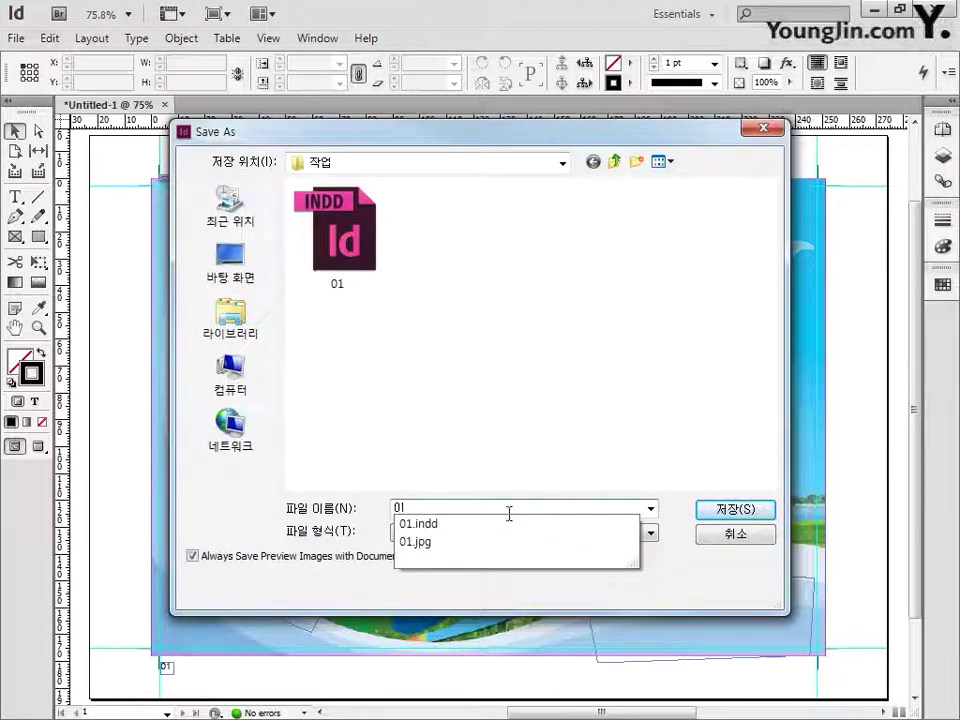
click(733, 509)
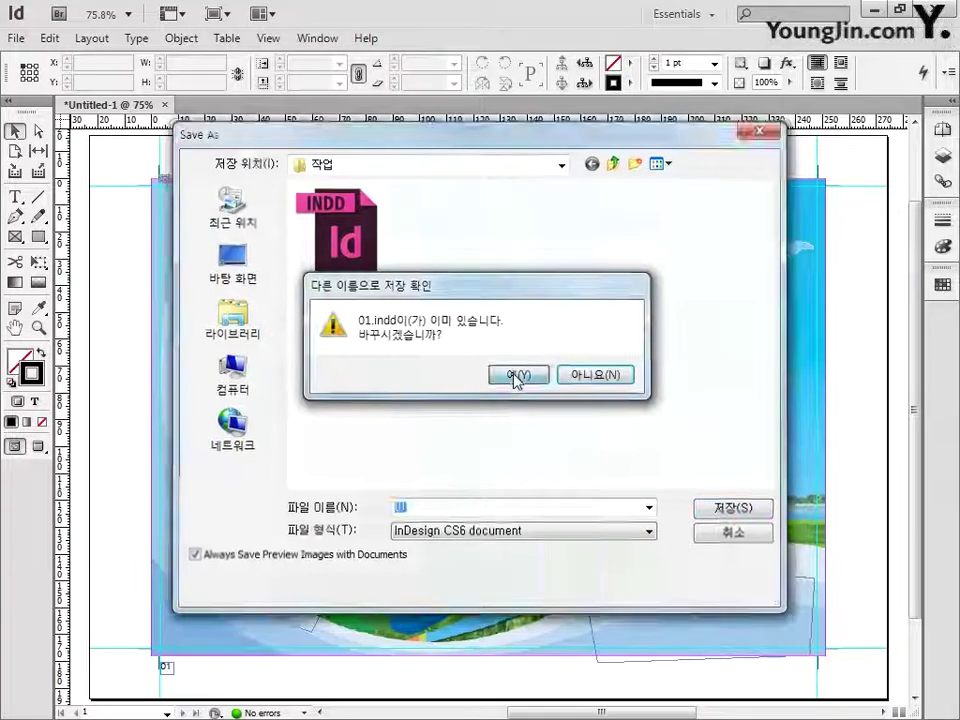
click(516, 376)
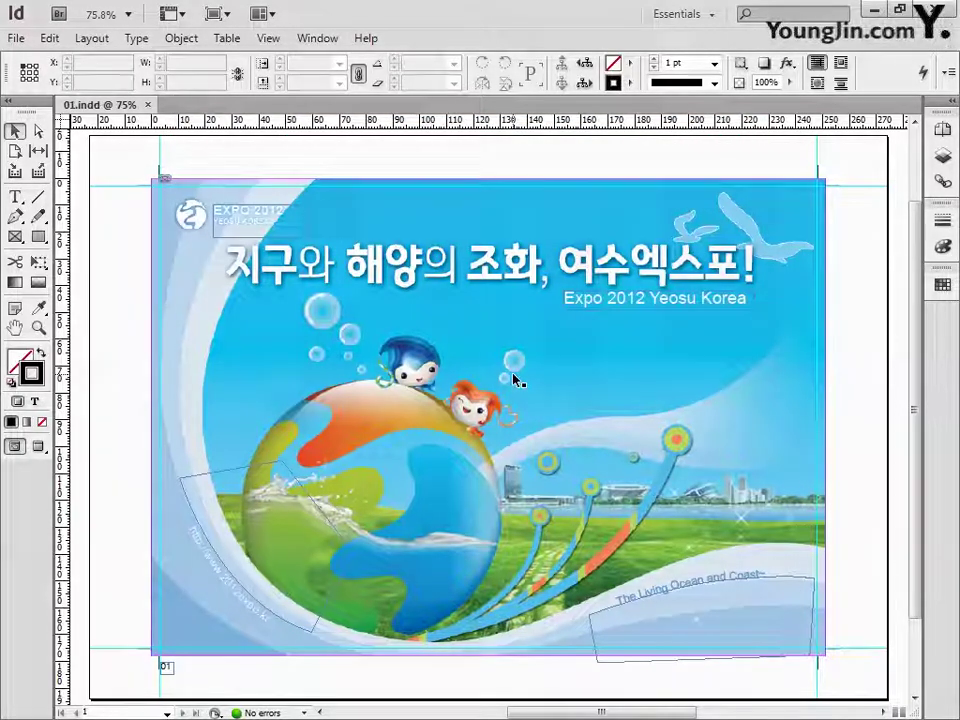